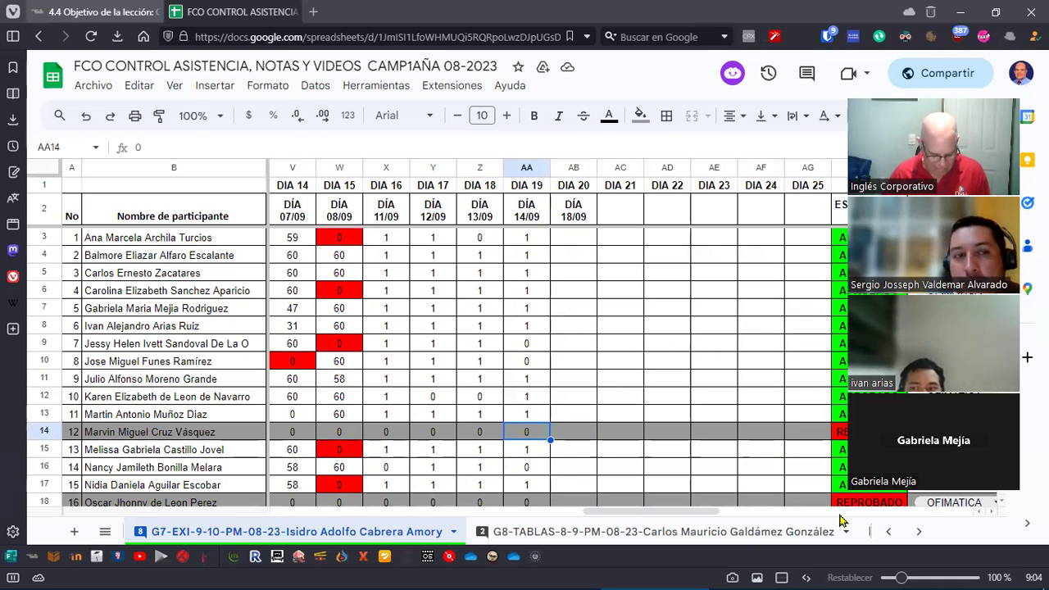
- Switch to the Excel workbook DINAMICA PARA ESTUDIANTE 2.xlsx
{"action": "key", "text": "alt+Tab"}
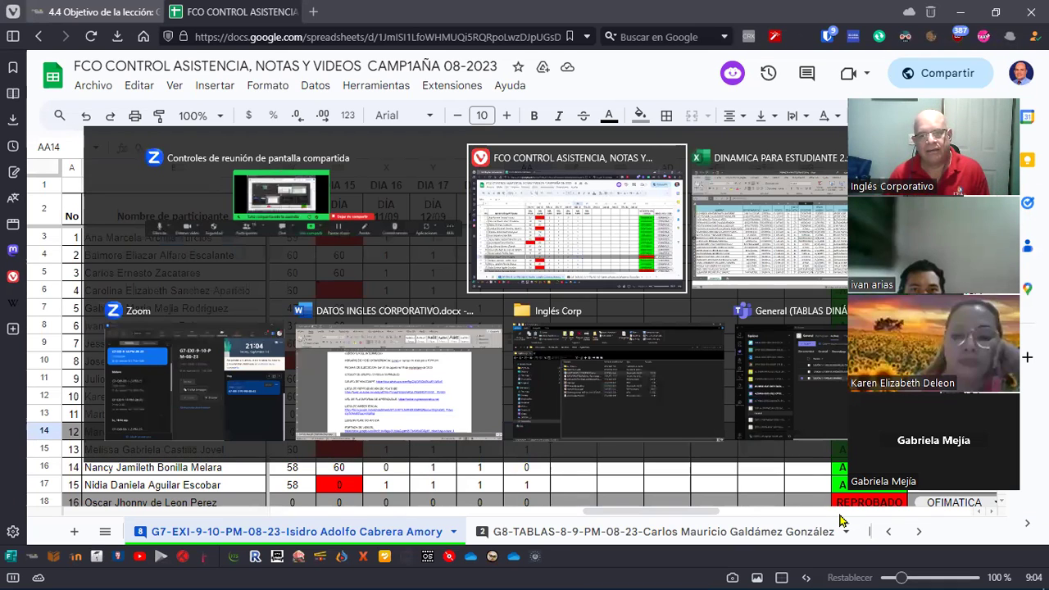
{"action": "key", "text": "alt+Tab"}
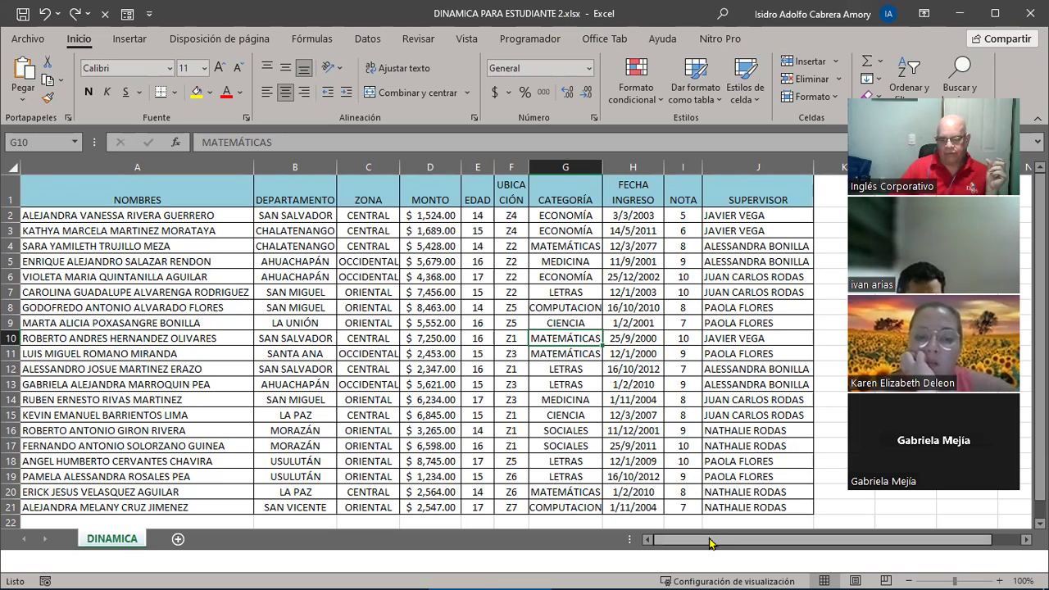
{"action": "left_click_drag", "start_coordinate": [710, 541], "coordinate": [768, 523]}
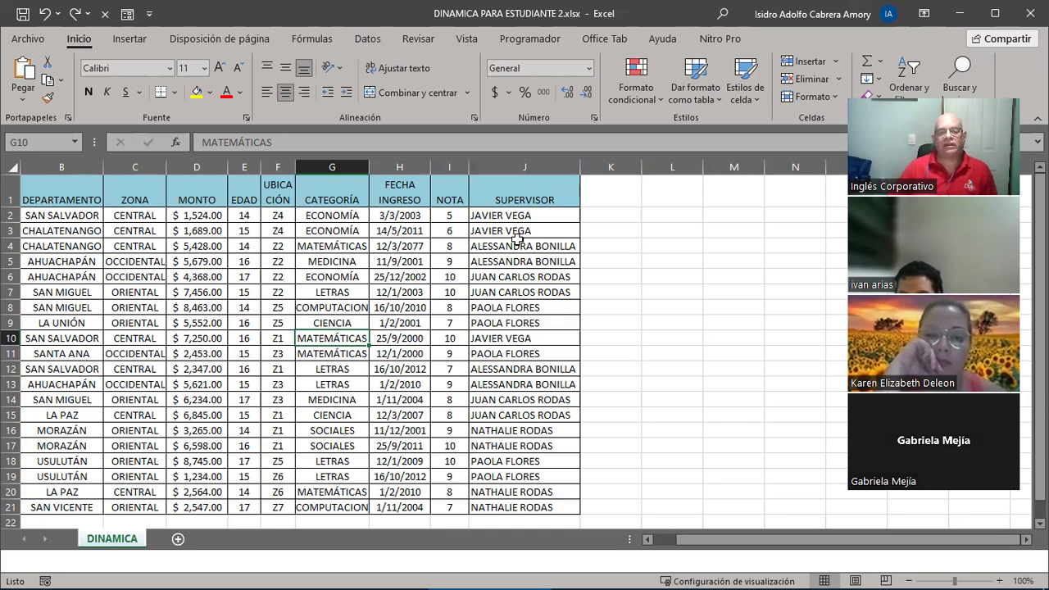
- Create a pivot table from the range DINAMICA!$A$1:$J$21, placed on the existing worksheet at cell M2
{"action": "left_click", "coordinate": [484, 295]}
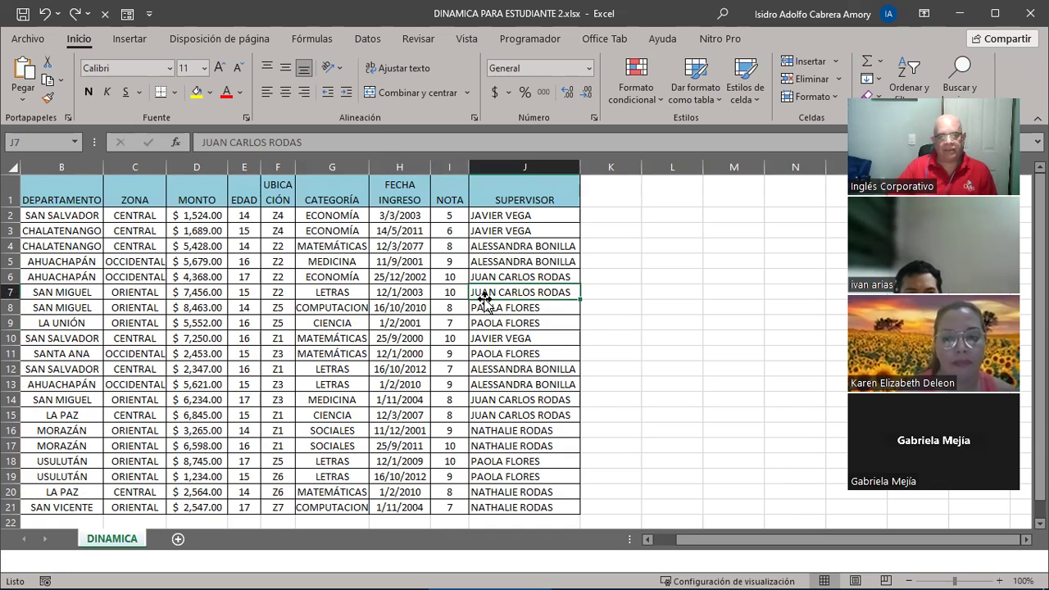
{"action": "left_click", "coordinate": [143, 39]}
{"action": "left_click", "coordinate": [27, 75]}
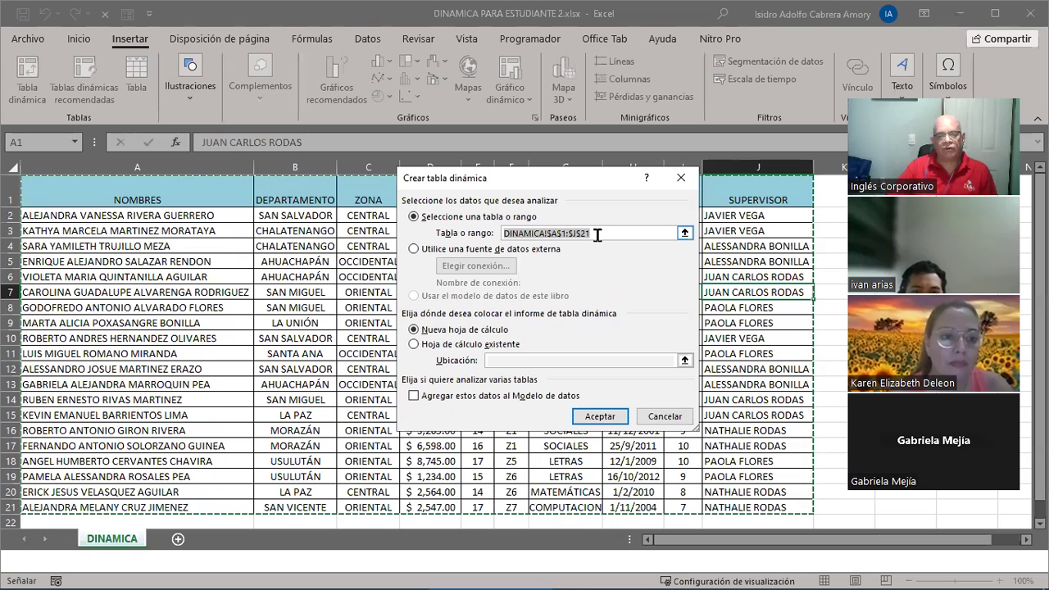
{"action": "left_click", "coordinate": [415, 346]}
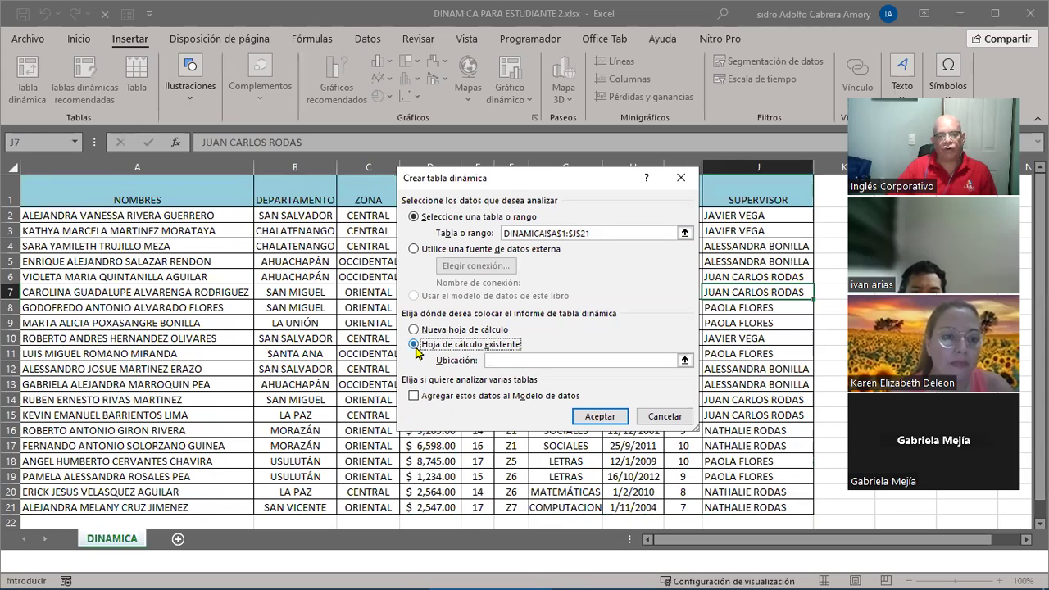
{"action": "left_click", "coordinate": [527, 361]}
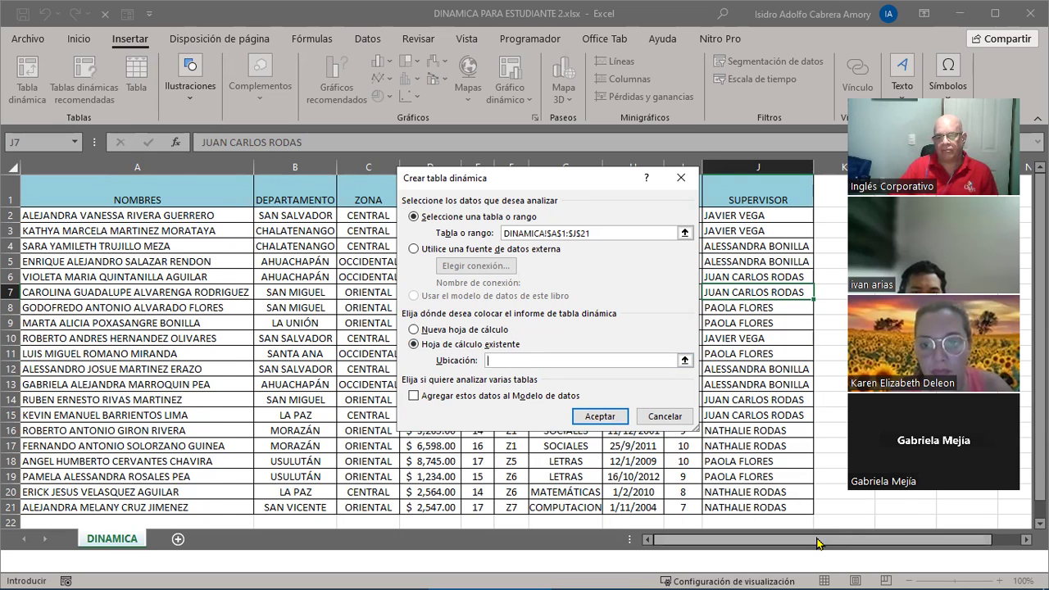
{"action": "scroll", "coordinate": [817, 543], "scroll_direction": "right", "scroll_amount": 1}
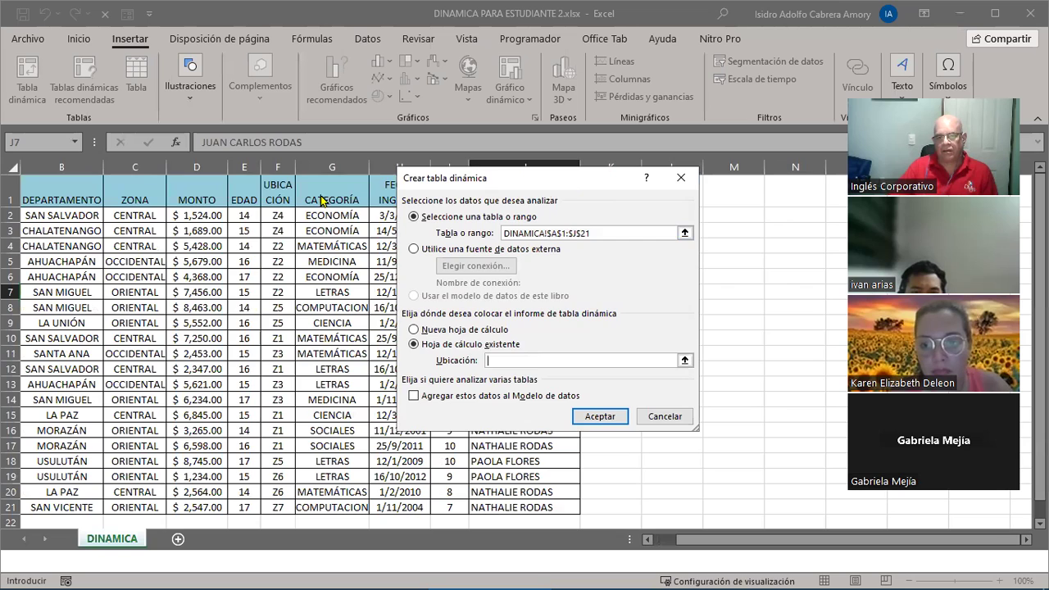
{"action": "left_click_drag", "start_coordinate": [459, 178], "coordinate": [171, 190]}
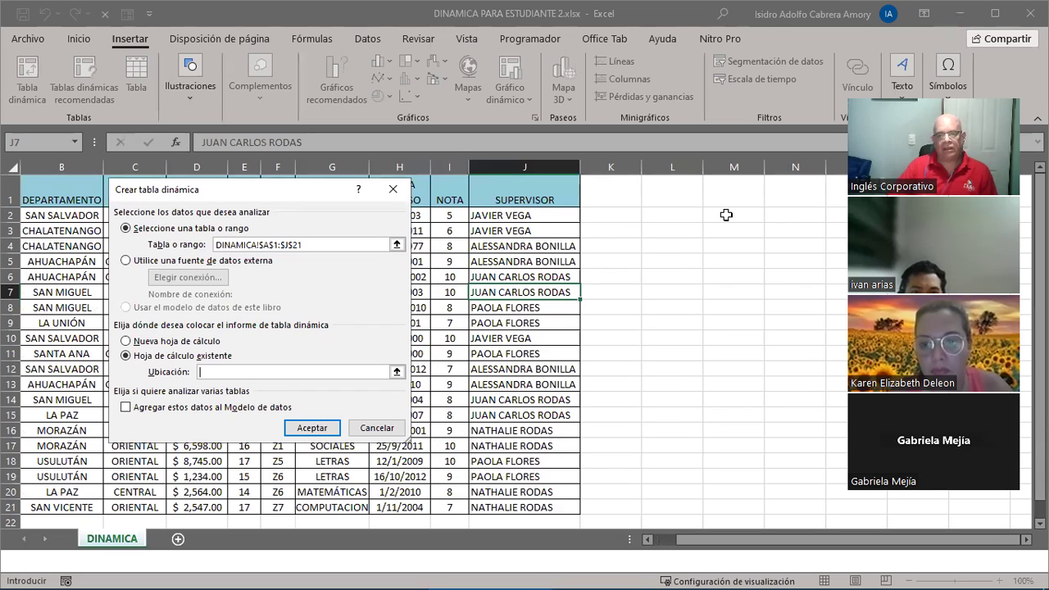
{"action": "left_click", "coordinate": [726, 214]}
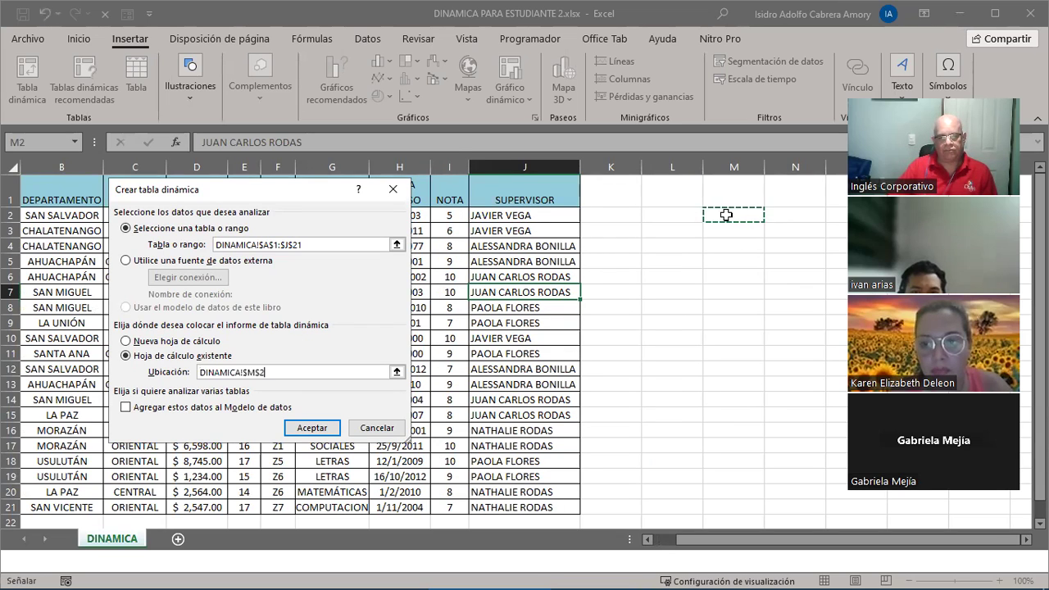
{"action": "left_click", "coordinate": [310, 428]}
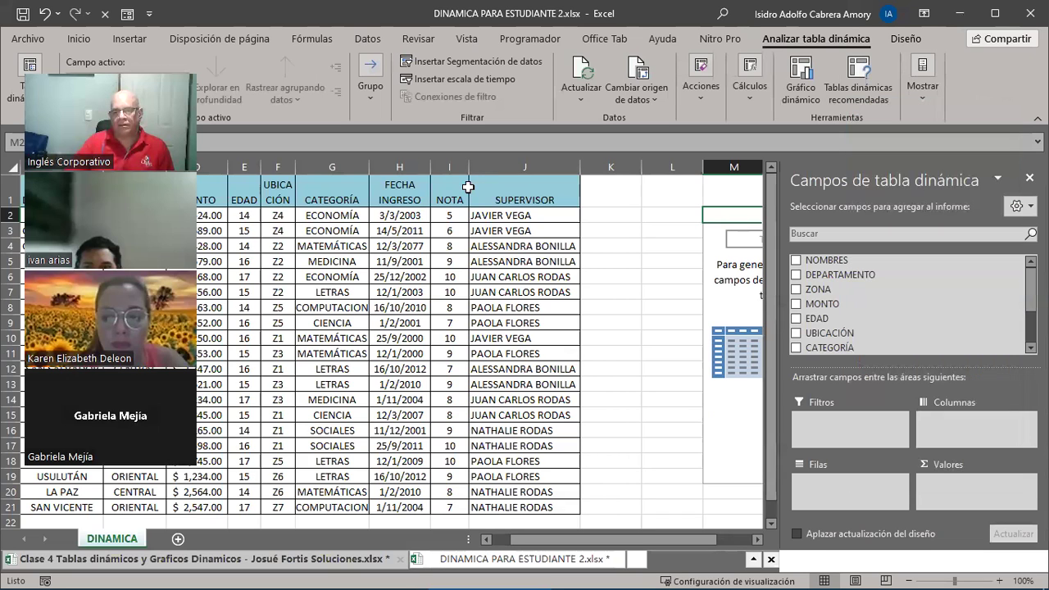
- Lay out the pivot table with UBICACIÓN as filter, ZONA as columns, CATEGORÍA as rows and the sum of MONTO as values
{"action": "left_click_drag", "start_coordinate": [635, 538], "coordinate": [679, 537]}
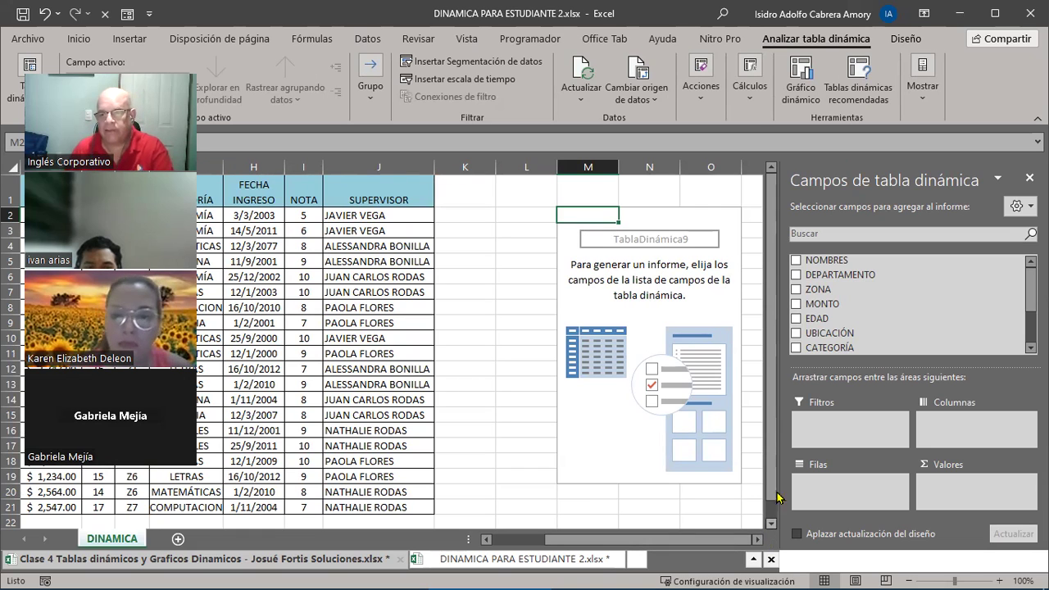
{"action": "left_click_drag", "start_coordinate": [840, 336], "coordinate": [847, 447]}
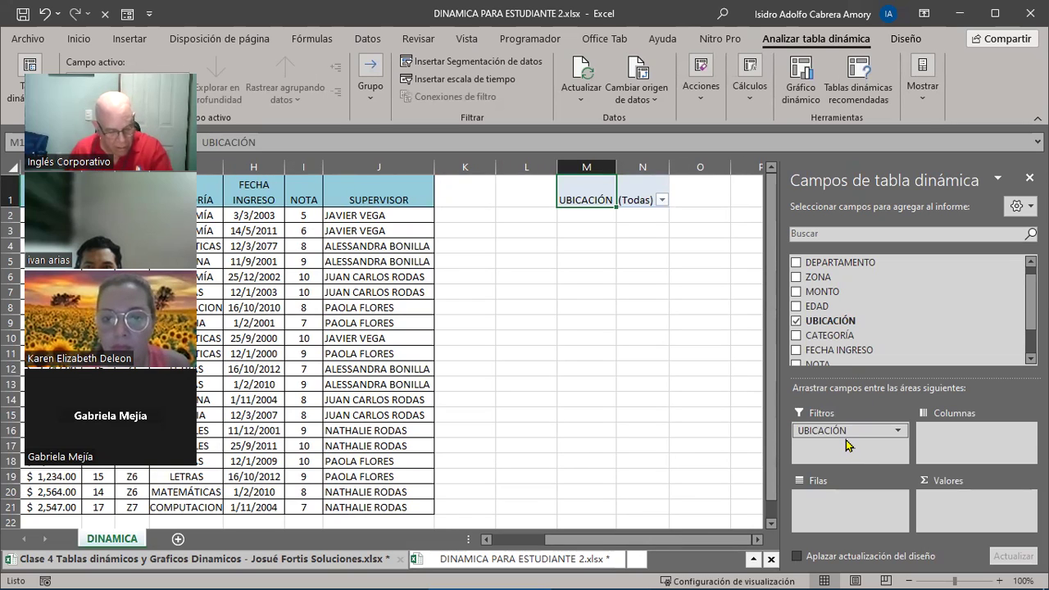
{"action": "left_click_drag", "start_coordinate": [833, 281], "coordinate": [978, 447]}
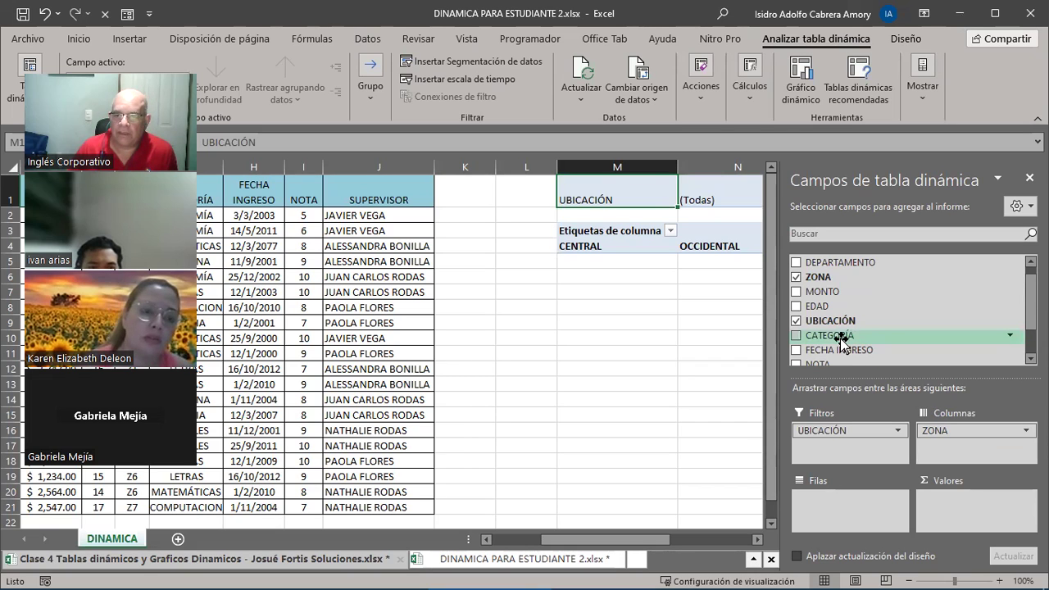
{"action": "left_click_drag", "start_coordinate": [839, 337], "coordinate": [836, 504]}
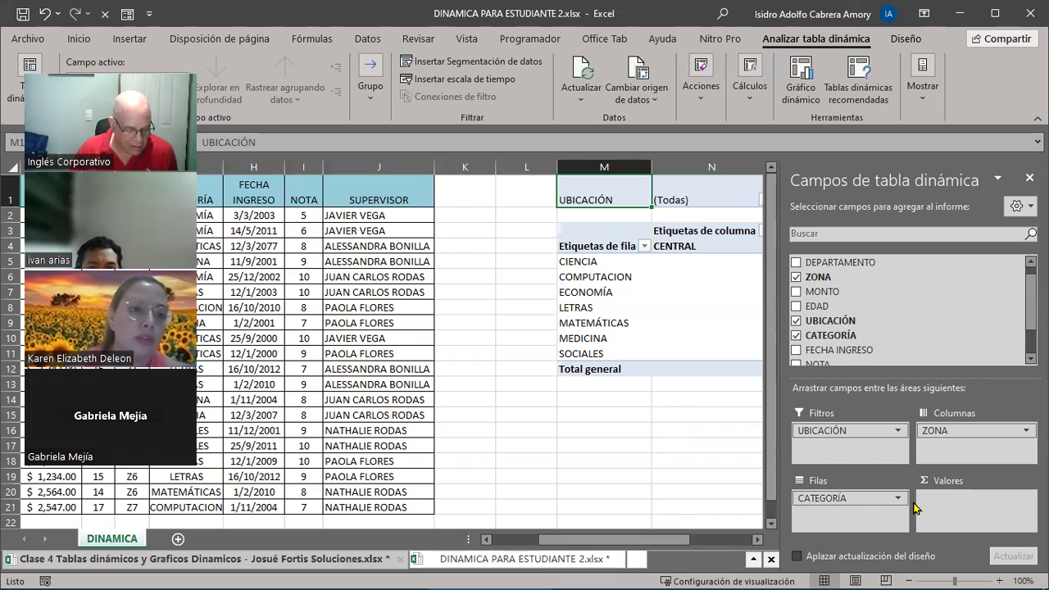
{"action": "left_click_drag", "start_coordinate": [820, 297], "coordinate": [964, 508]}
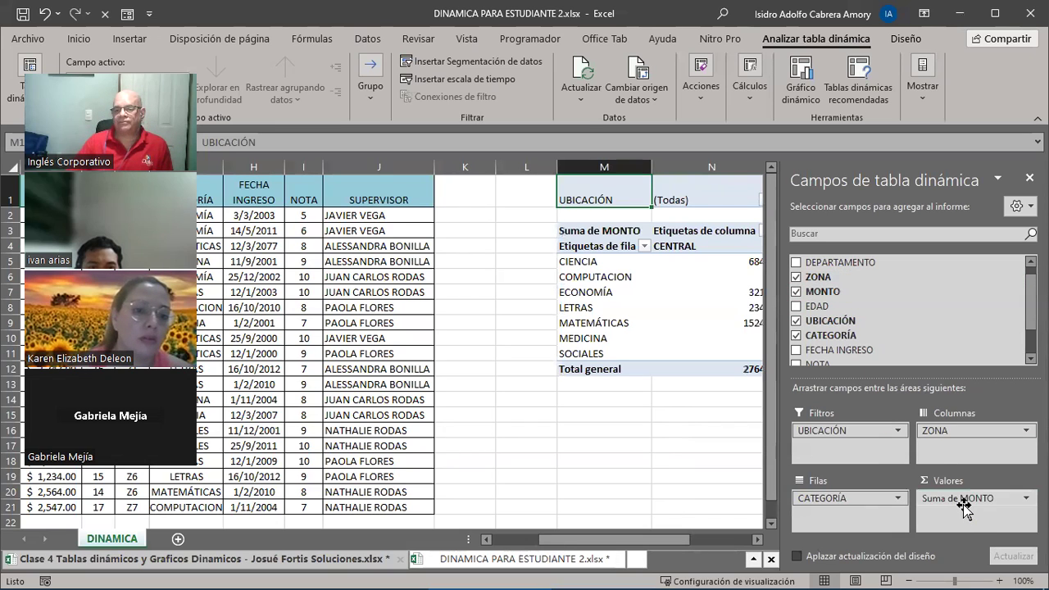
{"action": "left_click_drag", "start_coordinate": [655, 541], "coordinate": [748, 553]}
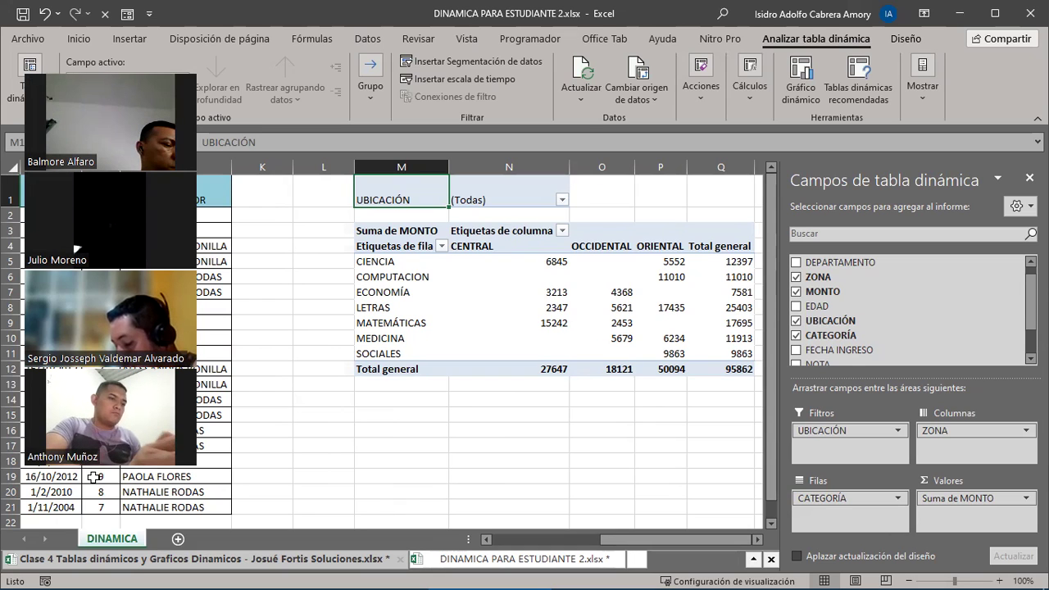
- Preview line, pie and bar pivot charts, and insert a clustered column (Columnas agrupadas) chart from the pivot table
{"action": "left_click", "coordinate": [609, 292]}
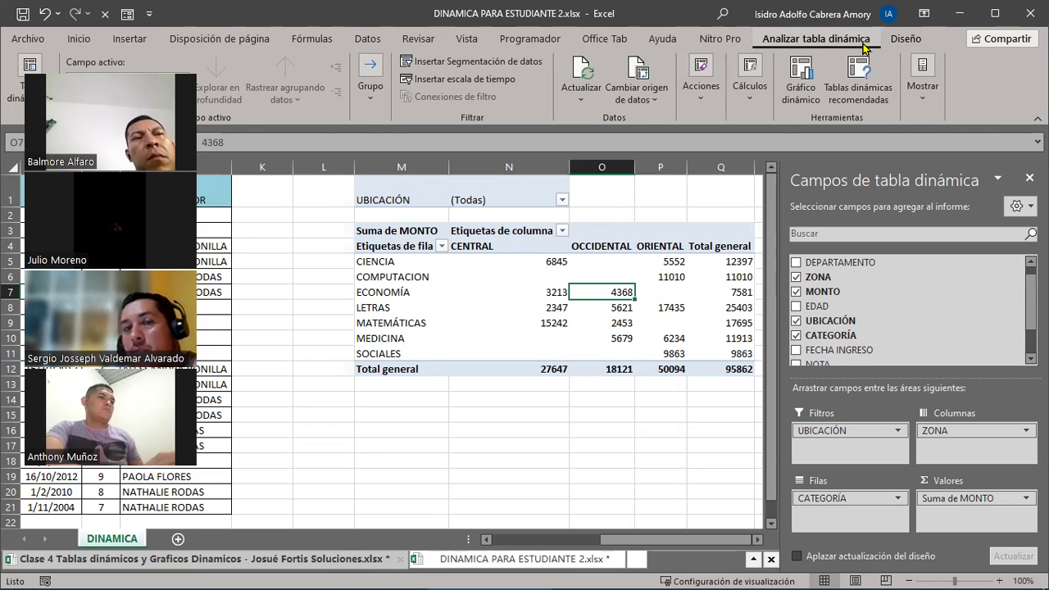
{"action": "left_click", "coordinate": [802, 76]}
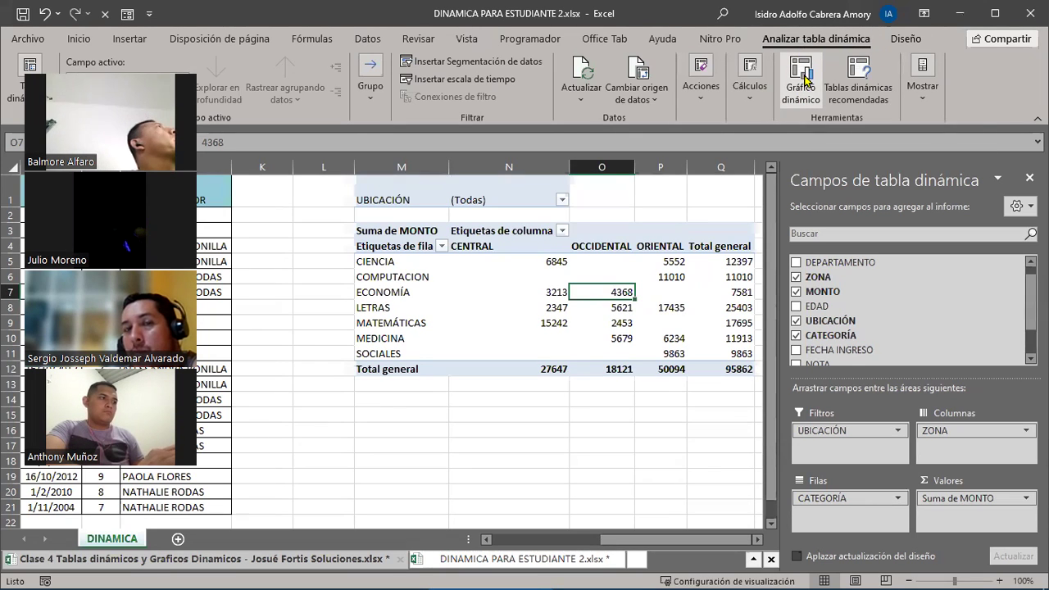
{"action": "left_click", "coordinate": [807, 82]}
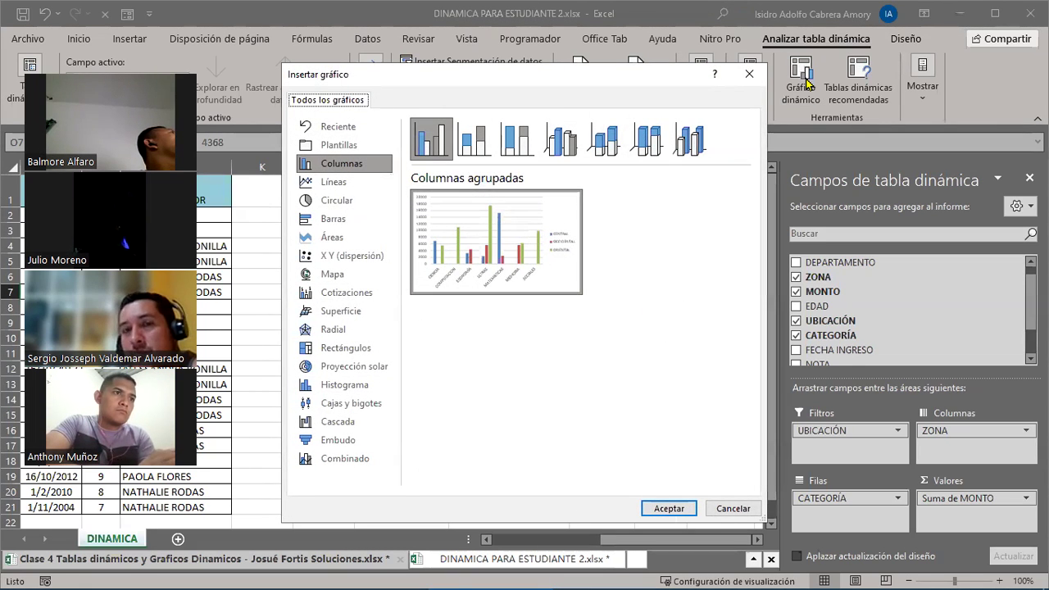
{"action": "left_click", "coordinate": [334, 183]}
{"action": "left_click", "coordinate": [338, 203]}
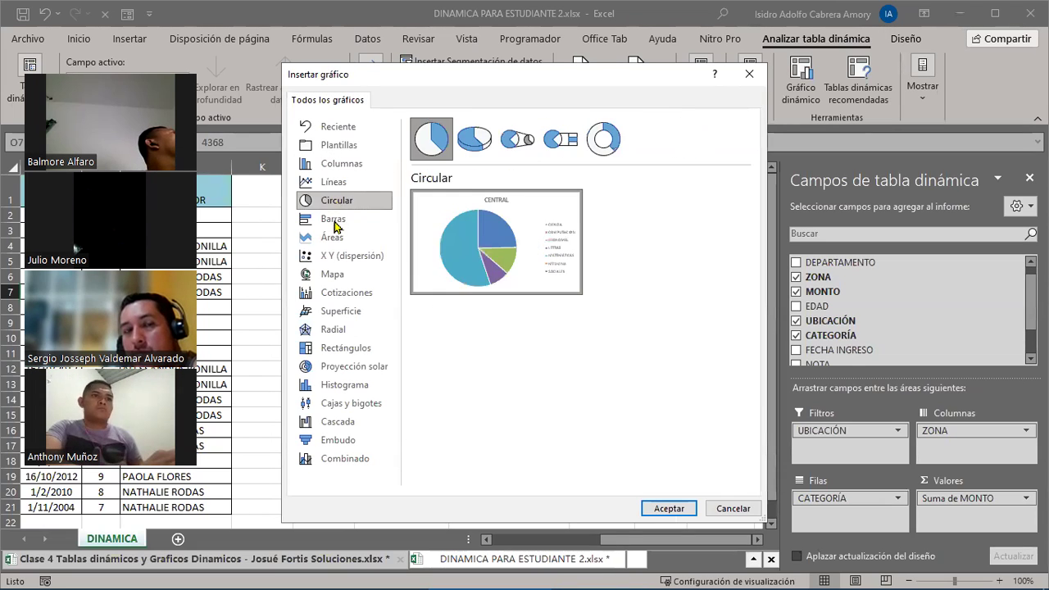
{"action": "left_click", "coordinate": [334, 223]}
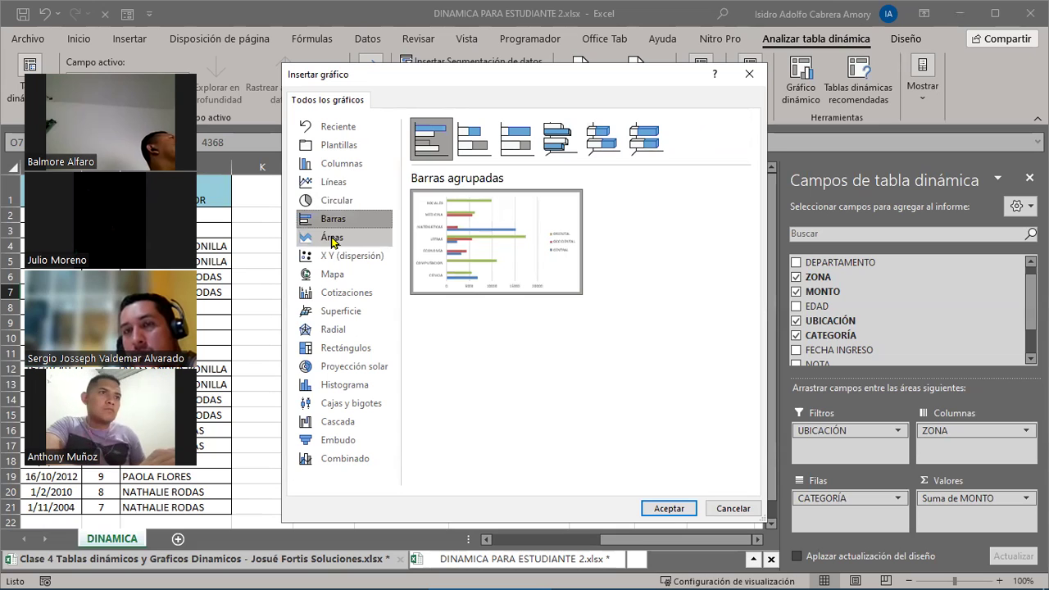
{"action": "left_click", "coordinate": [348, 164]}
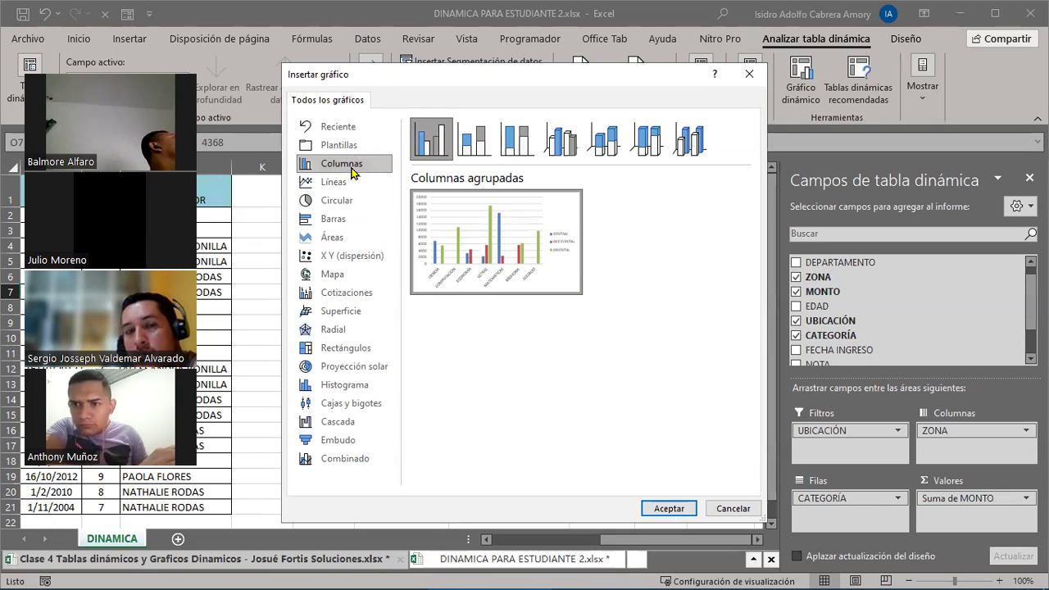
{"action": "left_click", "coordinate": [660, 508]}
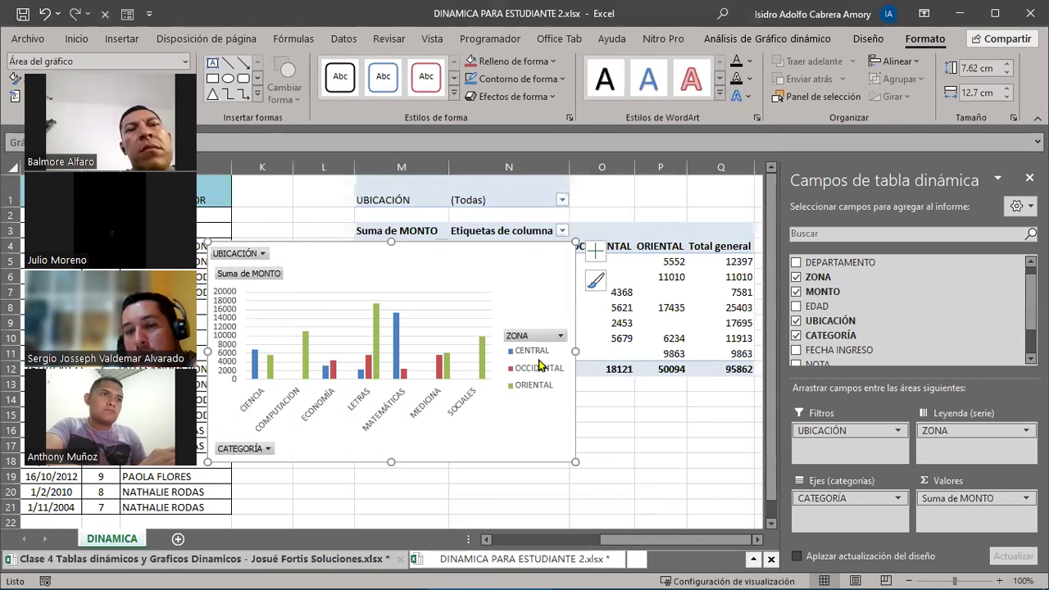
- Move the pivot chart below the pivot table and close the pivot table field list
{"action": "left_click_drag", "start_coordinate": [433, 269], "coordinate": [612, 417]}
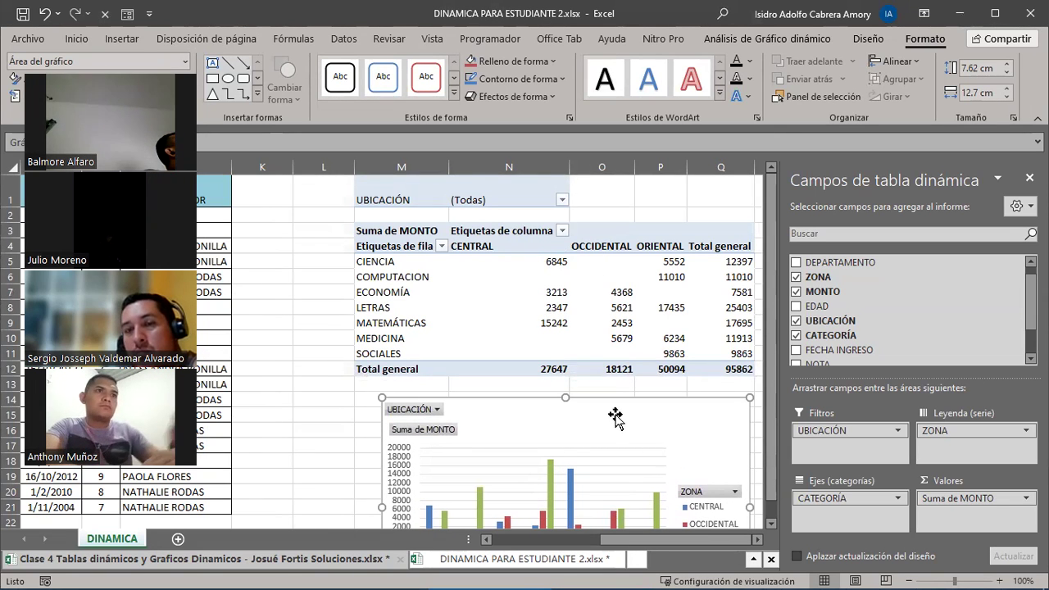
{"action": "scroll", "coordinate": [774, 430], "scroll_direction": "down", "scroll_amount": 1}
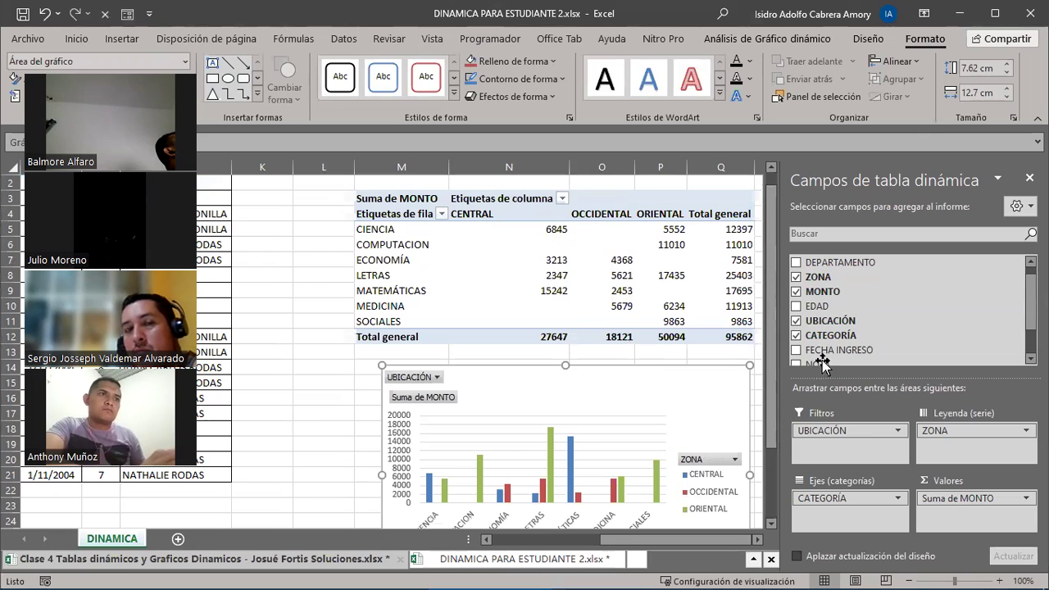
{"action": "left_click", "coordinate": [1030, 178]}
{"action": "scroll", "coordinate": [855, 400], "scroll_direction": "down", "scroll_amount": 3}
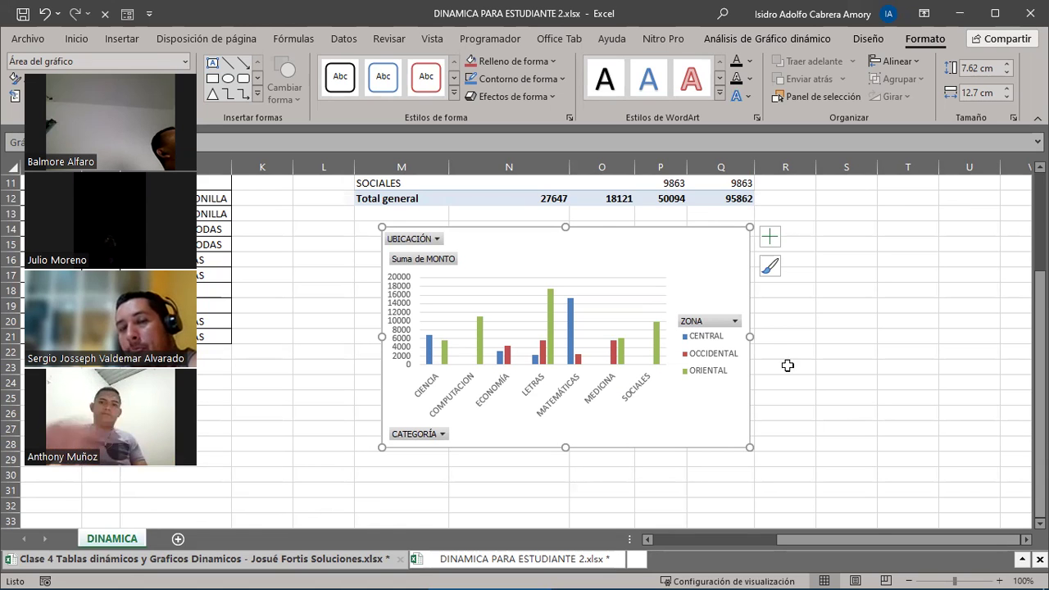
- Enlarge the pivot chart to about 20.61 cm wide and 8.81 cm high
{"action": "left_click_drag", "start_coordinate": [753, 335], "coordinate": [980, 358]}
{"action": "scroll", "coordinate": [820, 410], "scroll_direction": "down", "scroll_amount": 1}
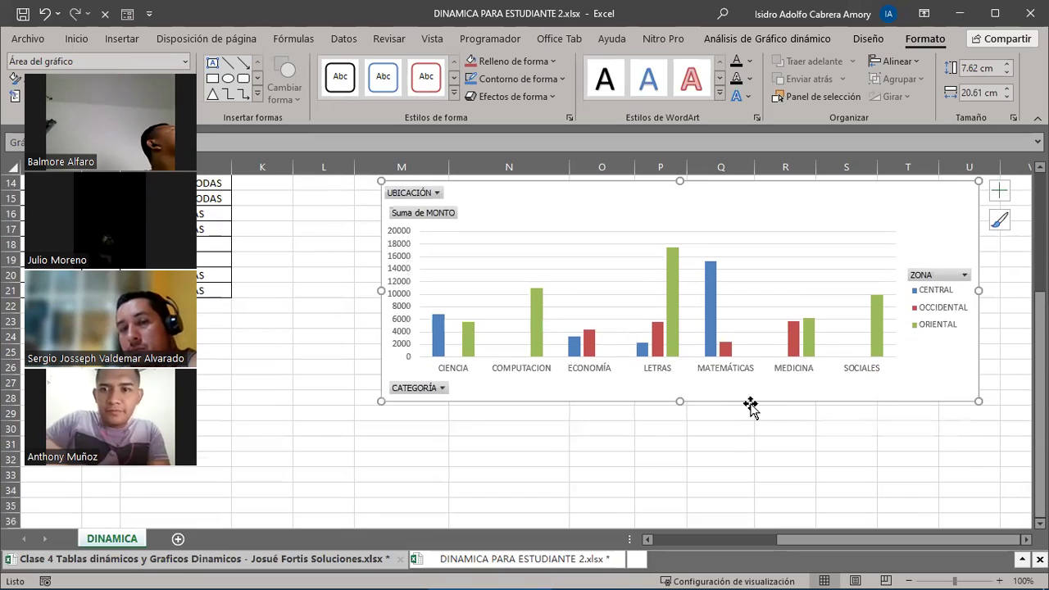
{"action": "left_click_drag", "start_coordinate": [681, 401], "coordinate": [681, 435]}
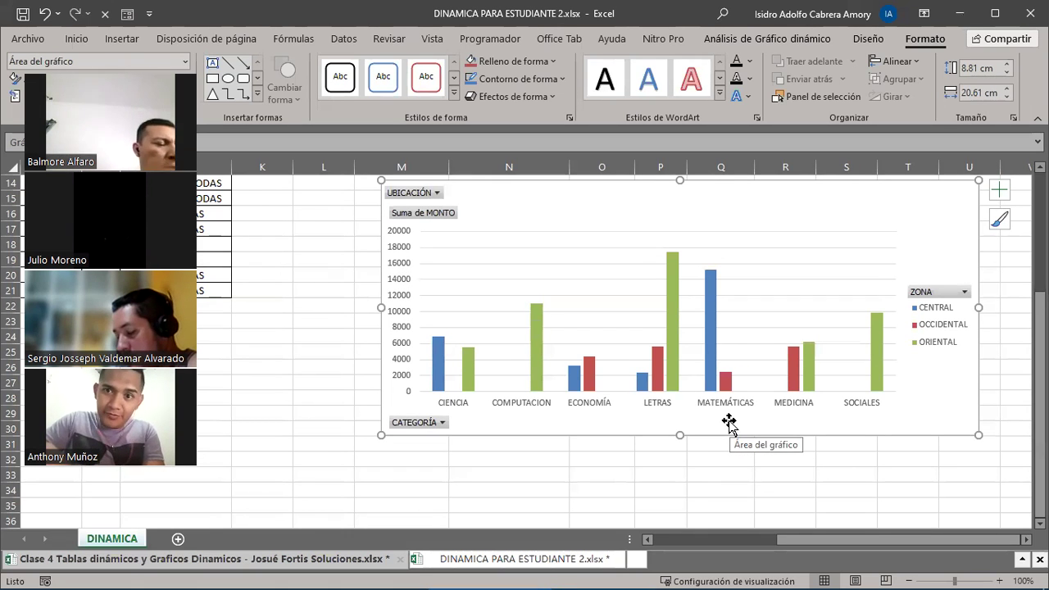
- Undo the pivot chart's resizing, its move and its insertion
{"action": "left_click", "coordinate": [45, 15]}
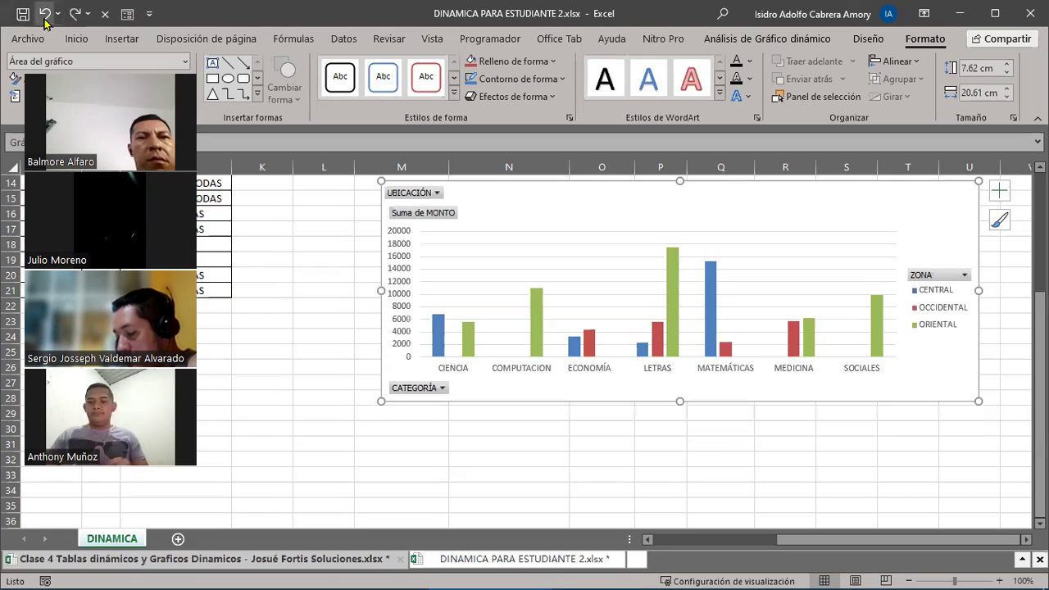
{"action": "left_click", "coordinate": [45, 16]}
{"action": "left_click", "coordinate": [45, 18]}
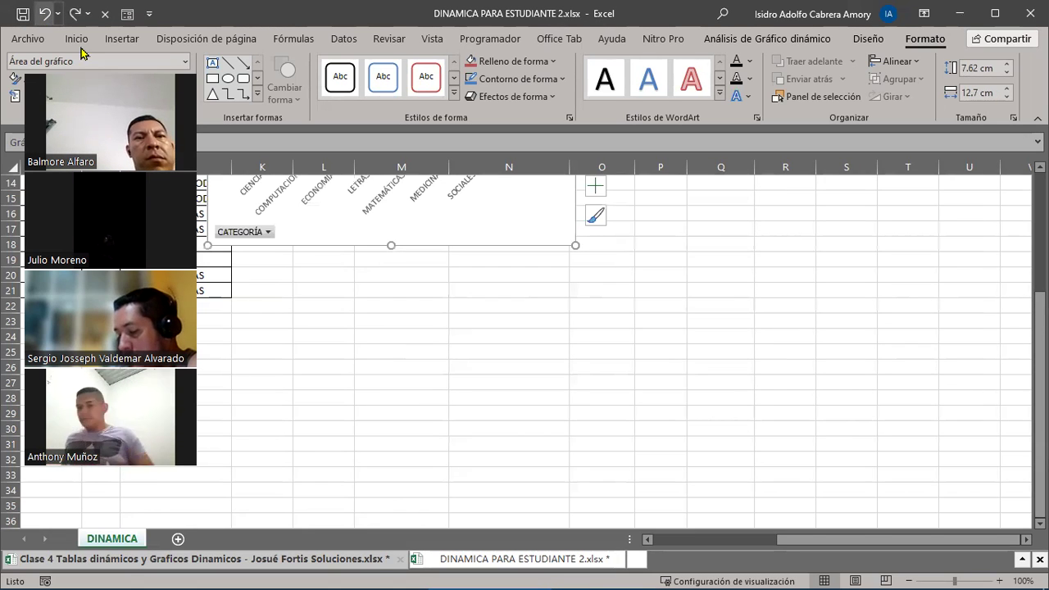
{"action": "left_click", "coordinate": [45, 14]}
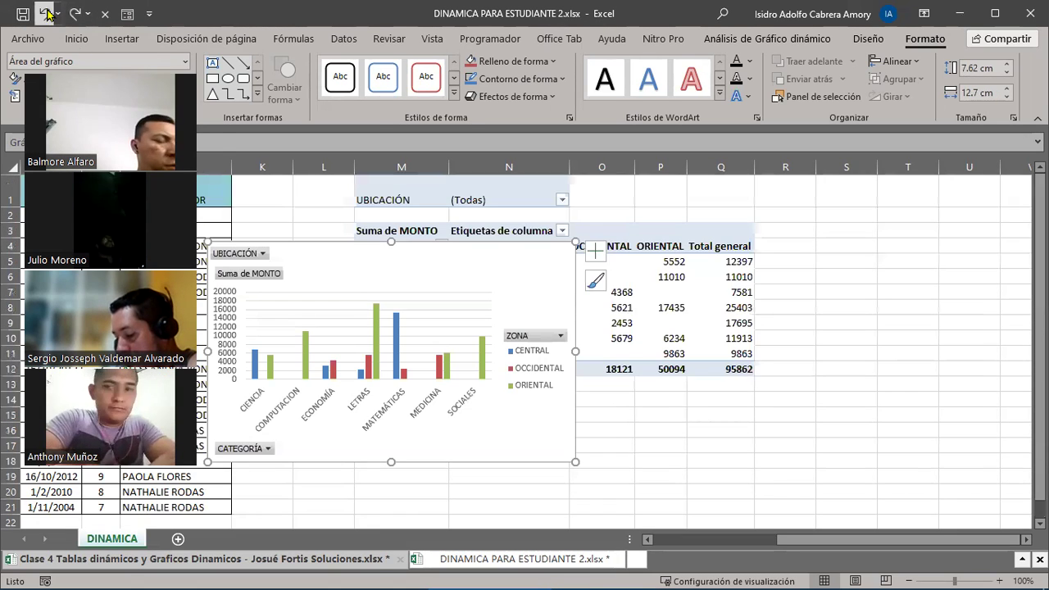
{"action": "left_click", "coordinate": [45, 14]}
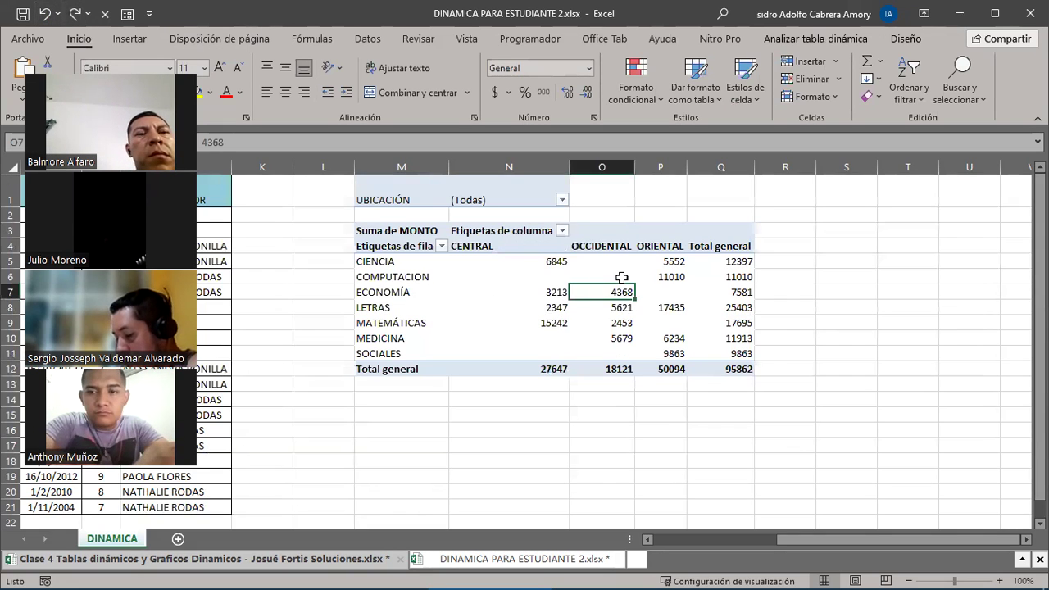
- Start a new pivot chart from the pivot table and preview the stacked, 100% stacked and 3D column subtypes
{"action": "left_click", "coordinate": [540, 280]}
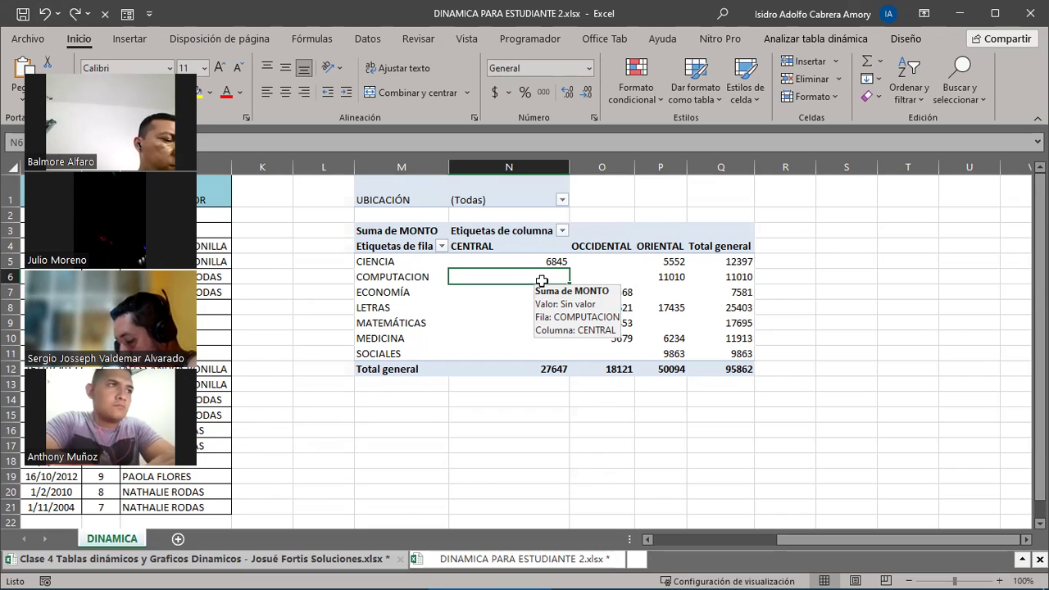
{"action": "left_click", "coordinate": [785, 41]}
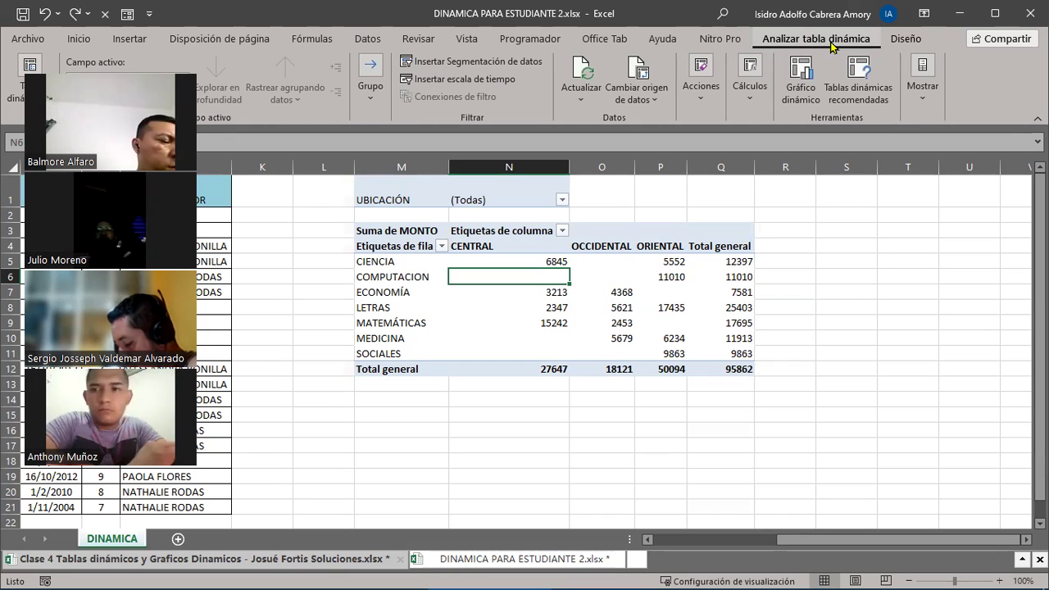
{"action": "left_click", "coordinate": [800, 92]}
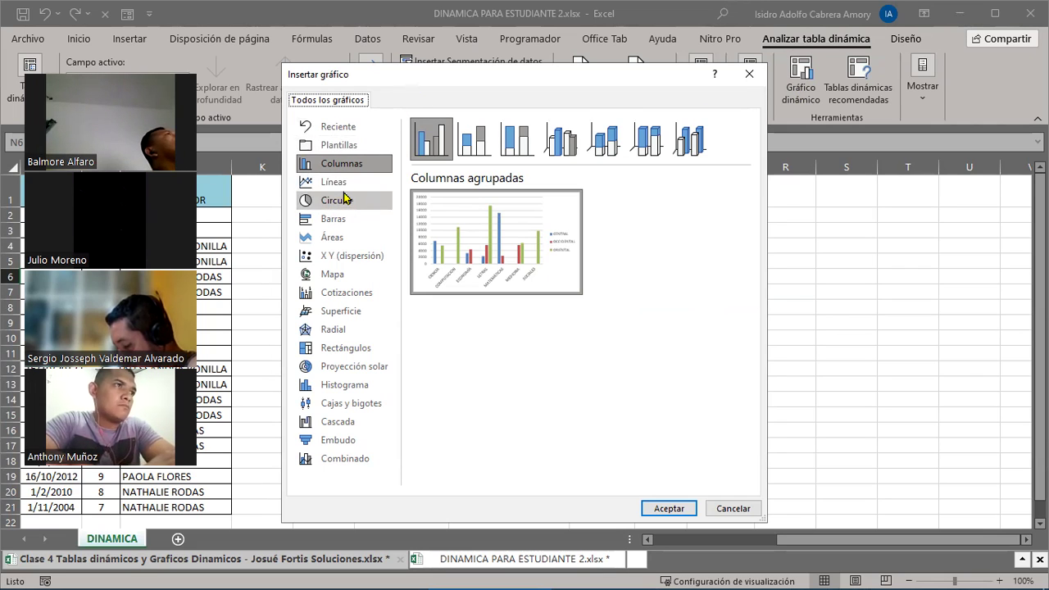
{"action": "left_click", "coordinate": [475, 135]}
{"action": "left_click", "coordinate": [518, 136]}
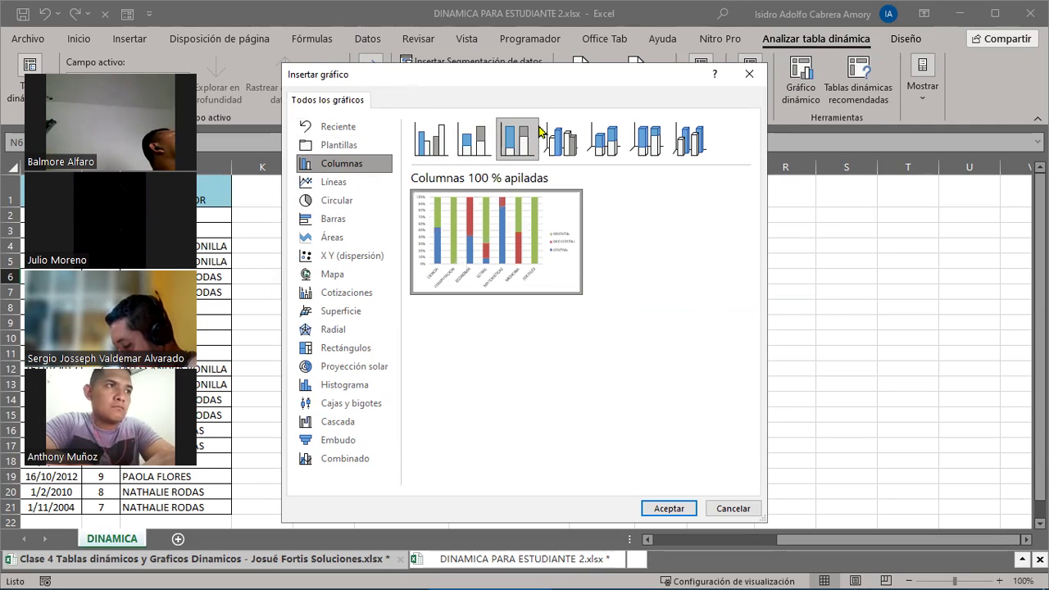
{"action": "left_click", "coordinate": [562, 139]}
{"action": "left_click", "coordinate": [605, 139]}
{"action": "left_click", "coordinate": [649, 146]}
{"action": "left_click", "coordinate": [683, 146]}
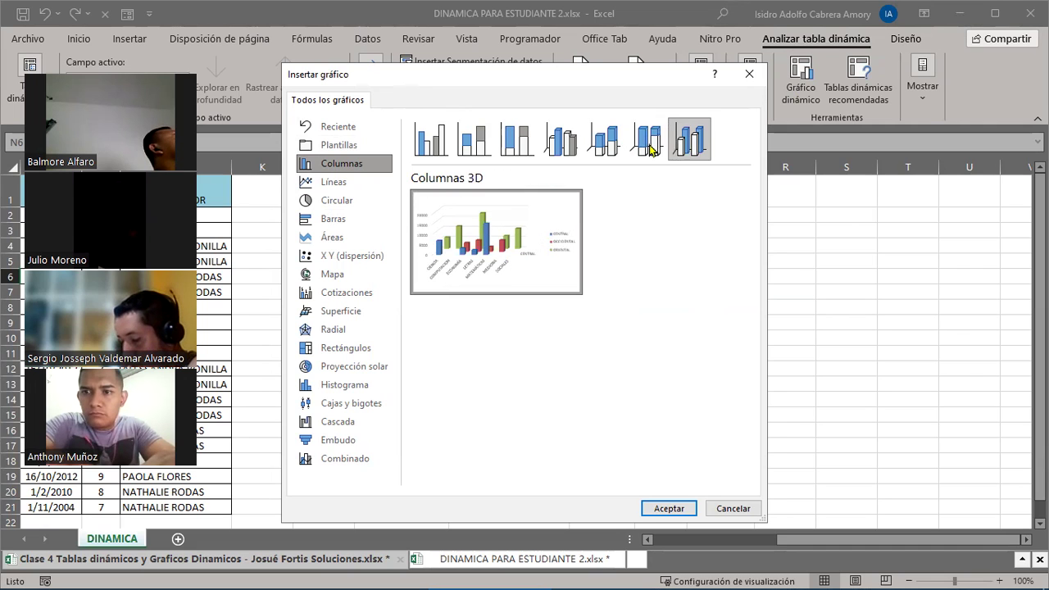
{"action": "left_click", "coordinate": [422, 147]}
- Preview the line chart subtypes for the pivot chart, including stacked lines with markers and 3D lines
{"action": "left_click", "coordinate": [359, 183]}
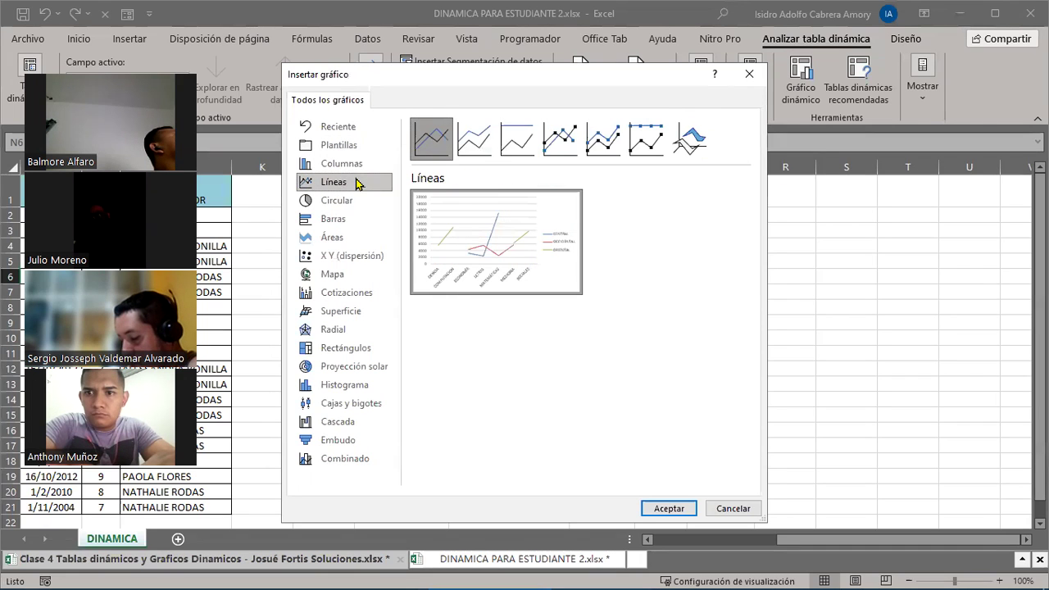
{"action": "left_click", "coordinate": [477, 141]}
{"action": "left_click", "coordinate": [570, 145]}
{"action": "left_click", "coordinate": [604, 141]}
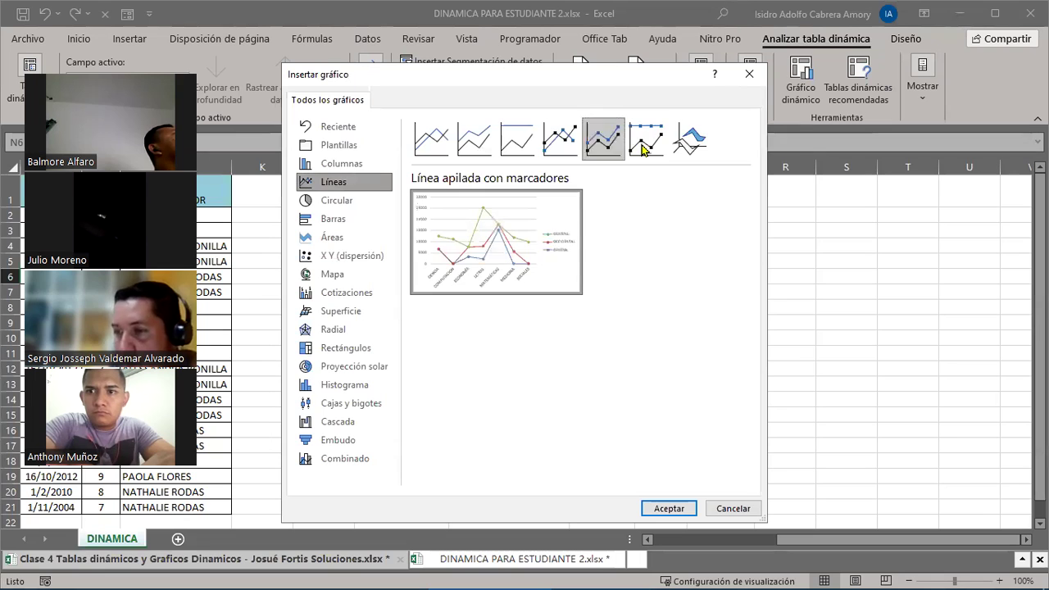
{"action": "left_click", "coordinate": [646, 141]}
{"action": "left_click", "coordinate": [690, 141]}
- Preview the pie chart and the stacked, 100% stacked and 3D bar subtypes for the pivot chart
{"action": "left_click", "coordinate": [344, 202]}
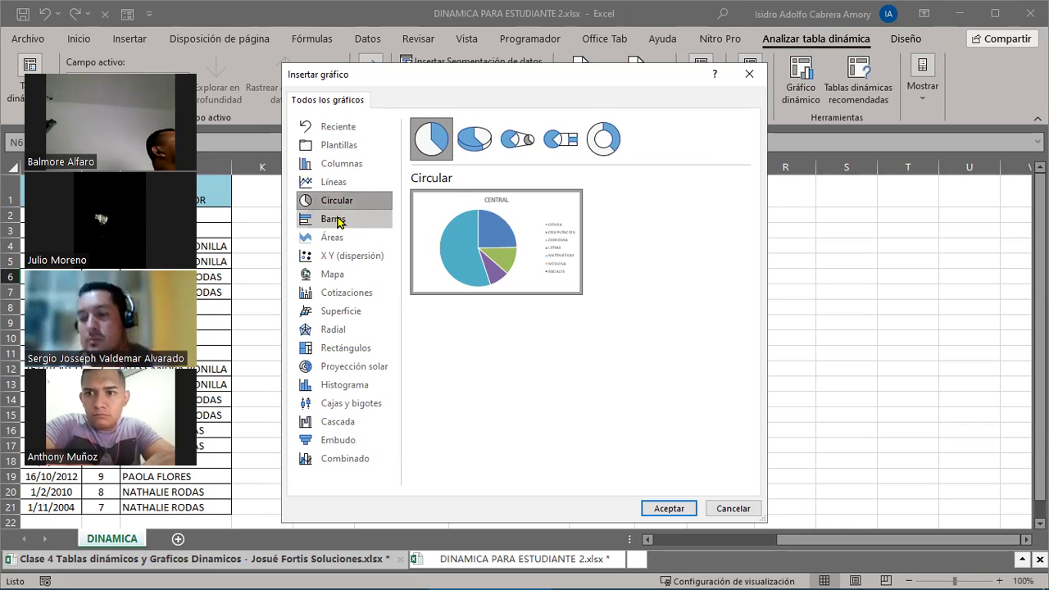
{"action": "left_click", "coordinate": [337, 217]}
{"action": "left_click", "coordinate": [487, 140]}
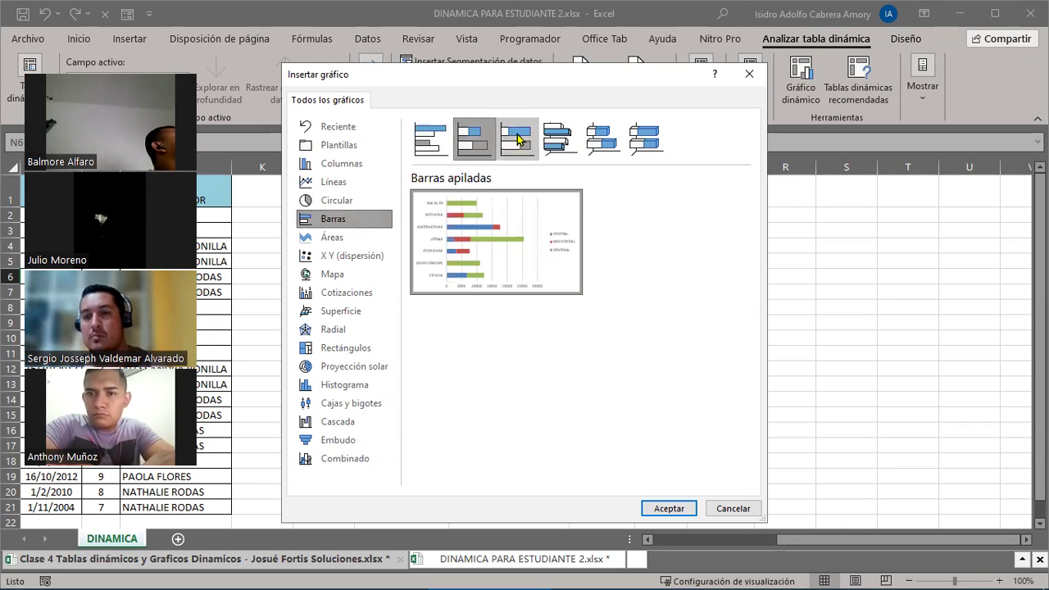
{"action": "left_click", "coordinate": [516, 139]}
{"action": "left_click", "coordinate": [558, 139]}
{"action": "left_click", "coordinate": [598, 146]}
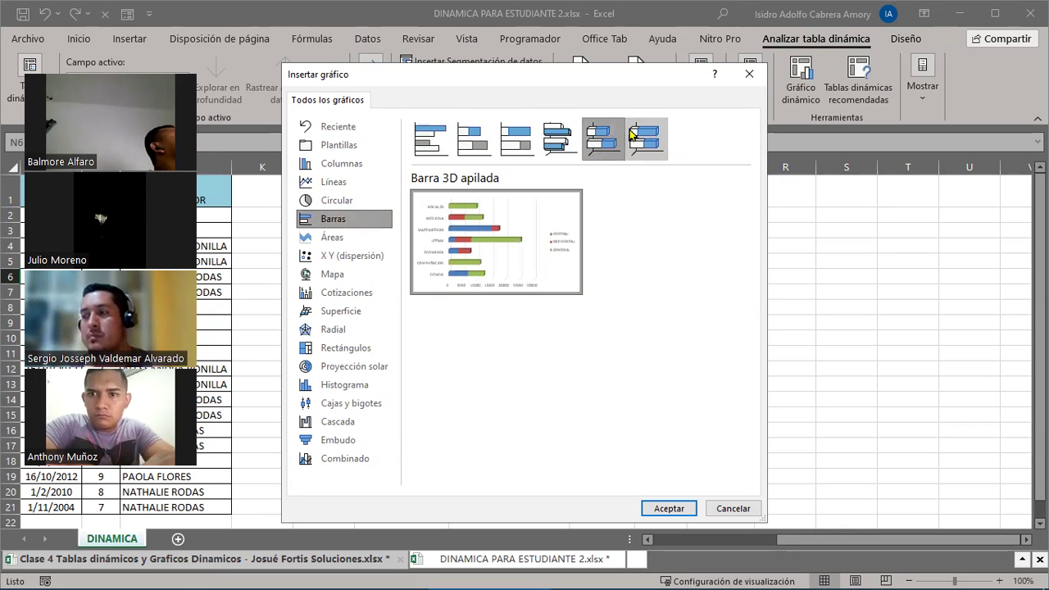
{"action": "left_click", "coordinate": [632, 136]}
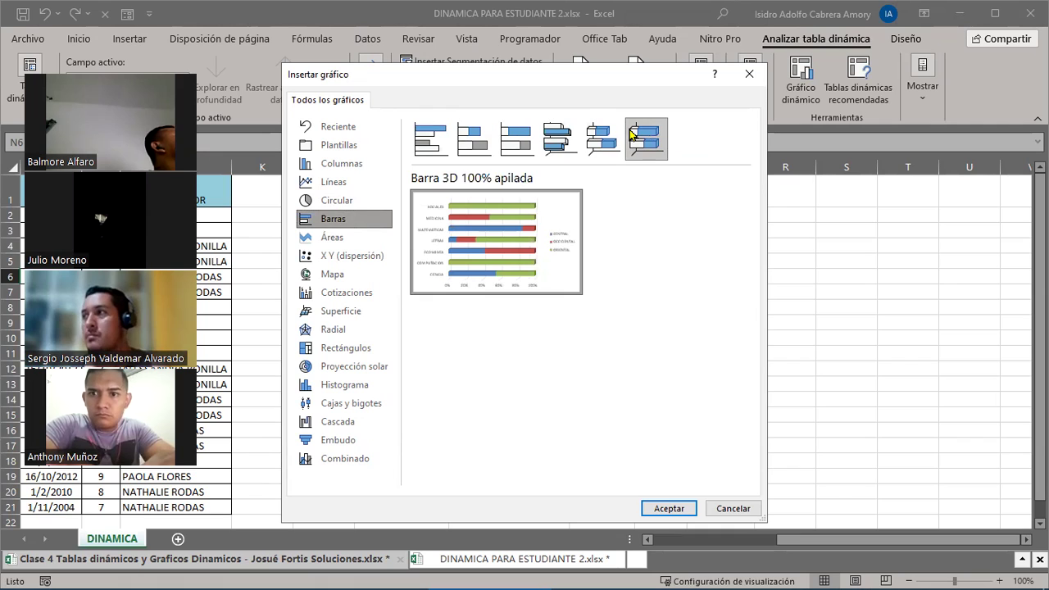
- Insert a clustered column (Columnas agrupadas) pivot chart and move it below the pivot table
{"action": "left_click", "coordinate": [341, 167]}
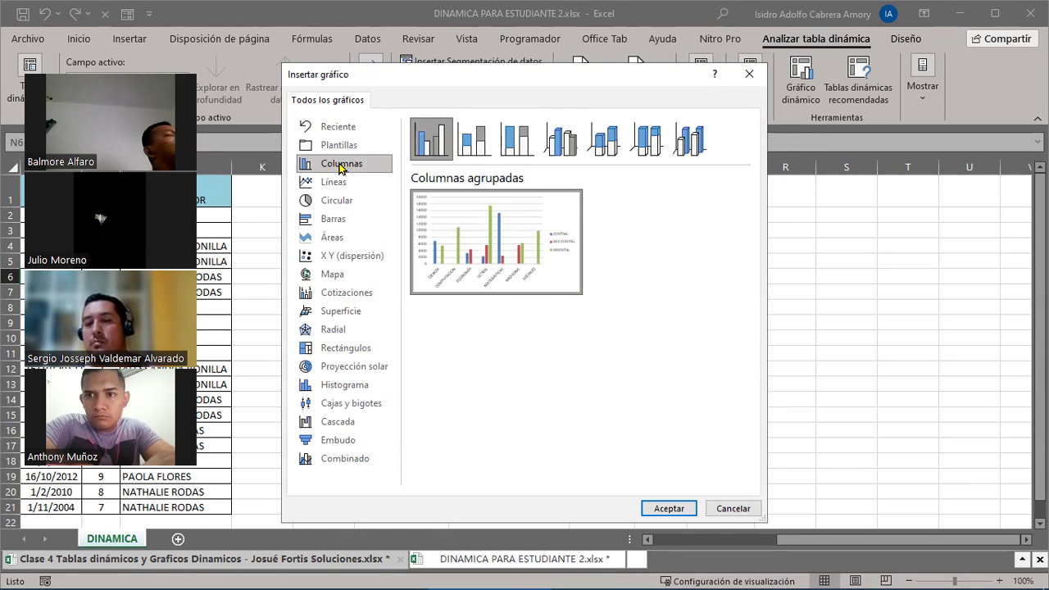
{"action": "mouse_move", "coordinate": [515, 250]}
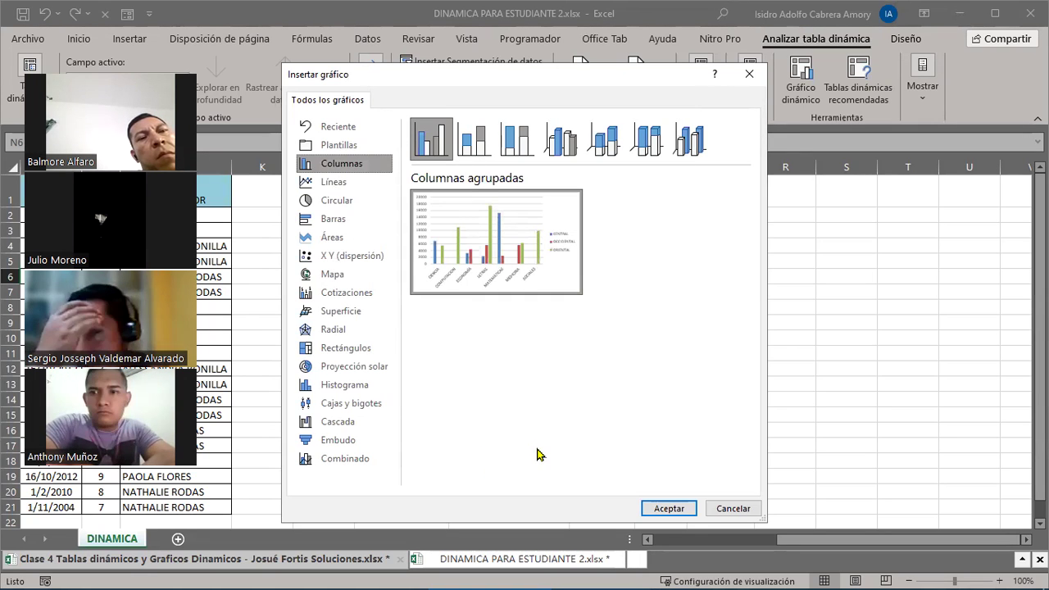
{"action": "left_click", "coordinate": [669, 508]}
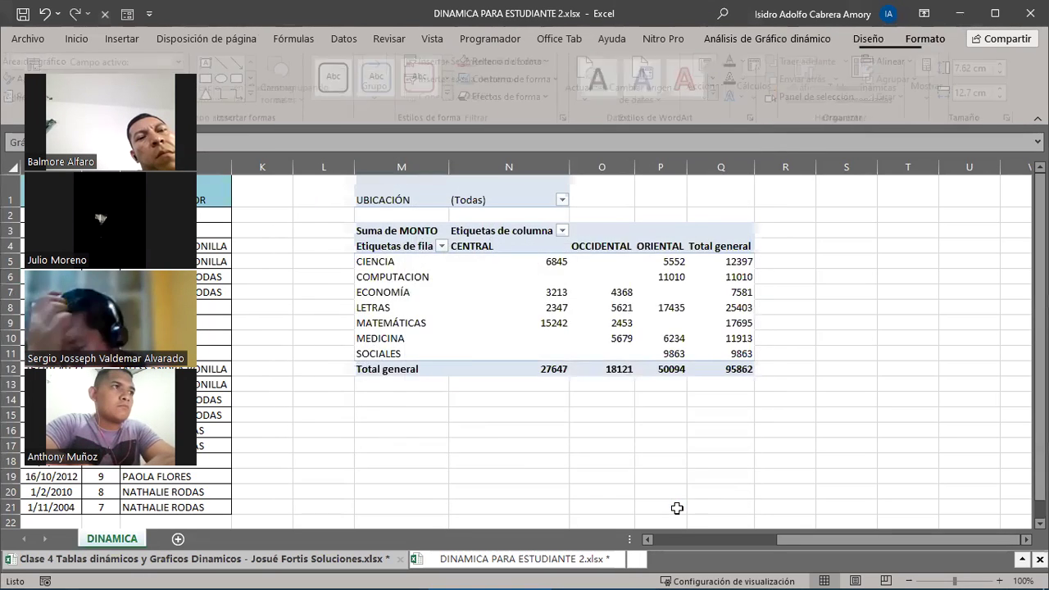
{"action": "left_click_drag", "start_coordinate": [585, 264], "coordinate": [630, 418]}
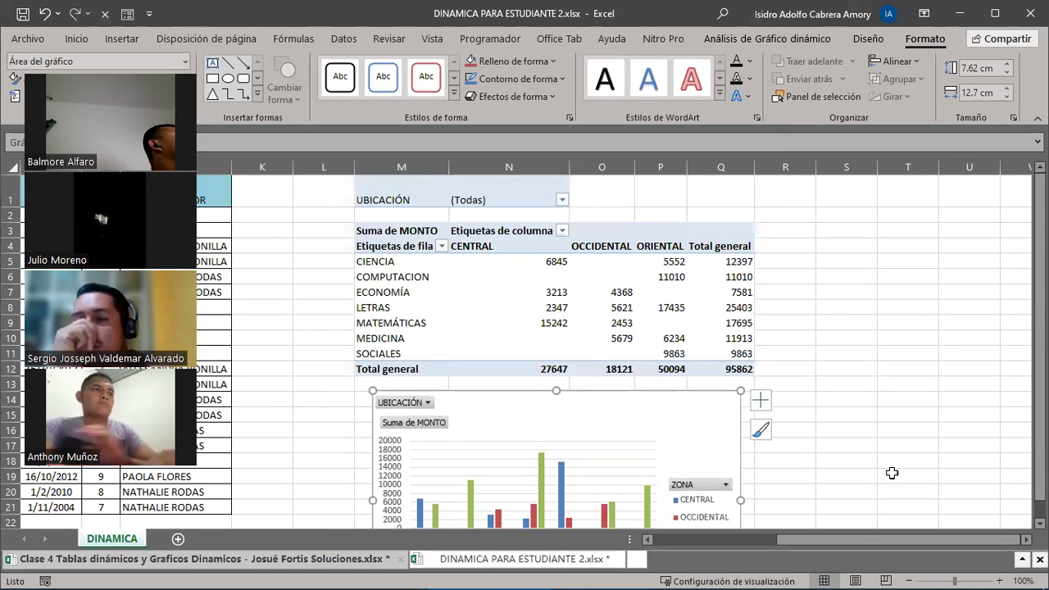
- Widen the pivot chart to about 23.34 cm and align its left edge with the pivot table
{"action": "scroll", "coordinate": [889, 480], "scroll_direction": "down", "scroll_amount": 2}
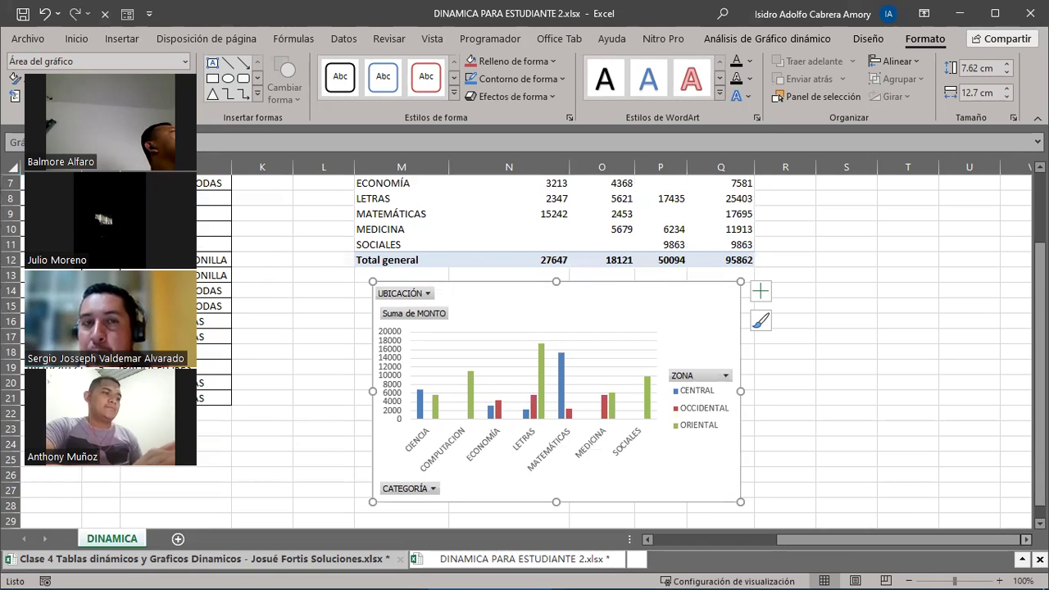
{"action": "left_click", "coordinate": [1025, 539]}
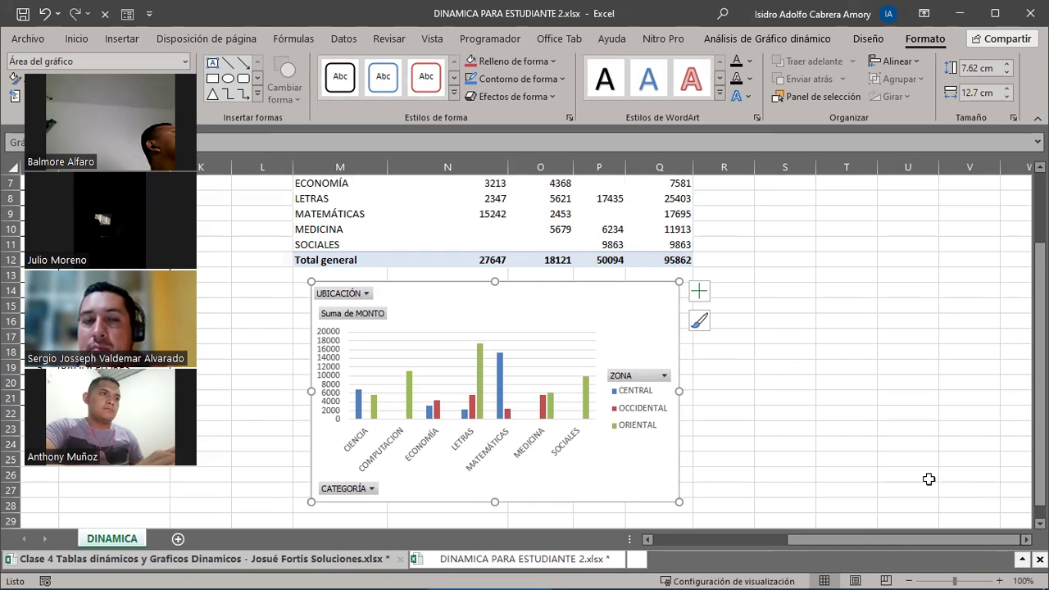
{"action": "left_click_drag", "start_coordinate": [681, 392], "coordinate": [987, 410]}
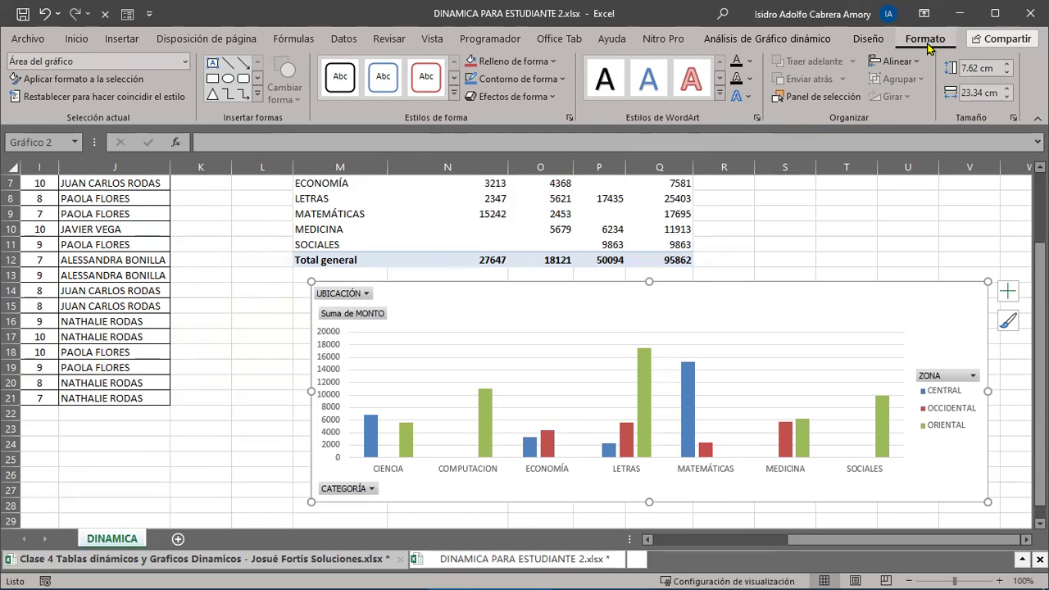
{"action": "mouse_move", "coordinate": [742, 304]}
{"action": "left_mouse_down"}
{"action": "mouse_move", "coordinate": [740, 287]}
{"action": "mouse_move", "coordinate": [742, 323]}
{"action": "mouse_move", "coordinate": [738, 304]}
{"action": "mouse_move", "coordinate": [728, 309]}
{"action": "left_mouse_up"}
{"action": "scroll", "coordinate": [728, 309], "scroll_direction": "up", "scroll_amount": 2}
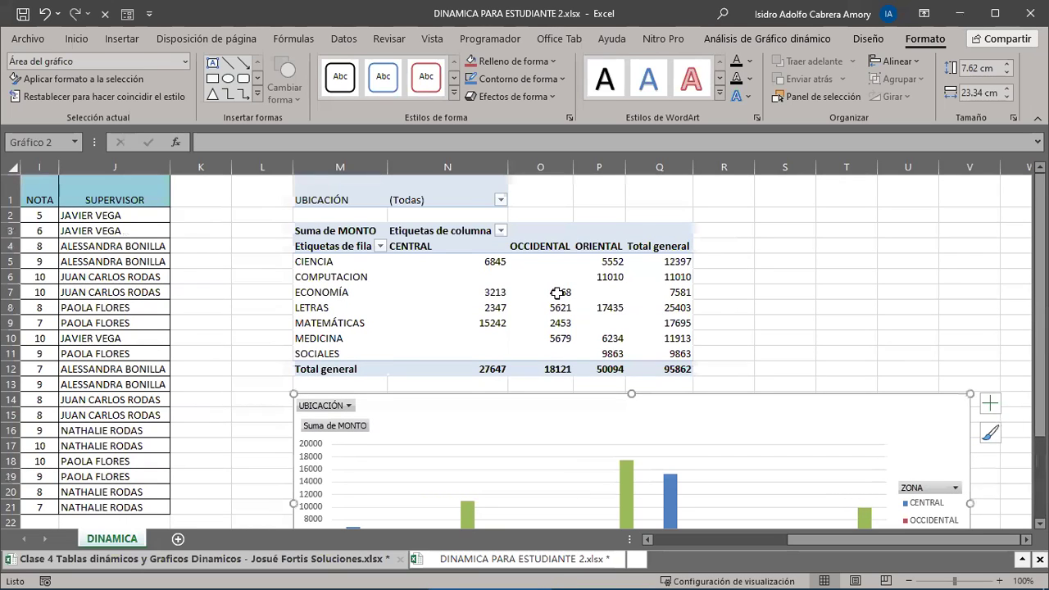
- Select a cell inside the pivot table and show the pivot table's design options
{"action": "mouse_move", "coordinate": [494, 292]}
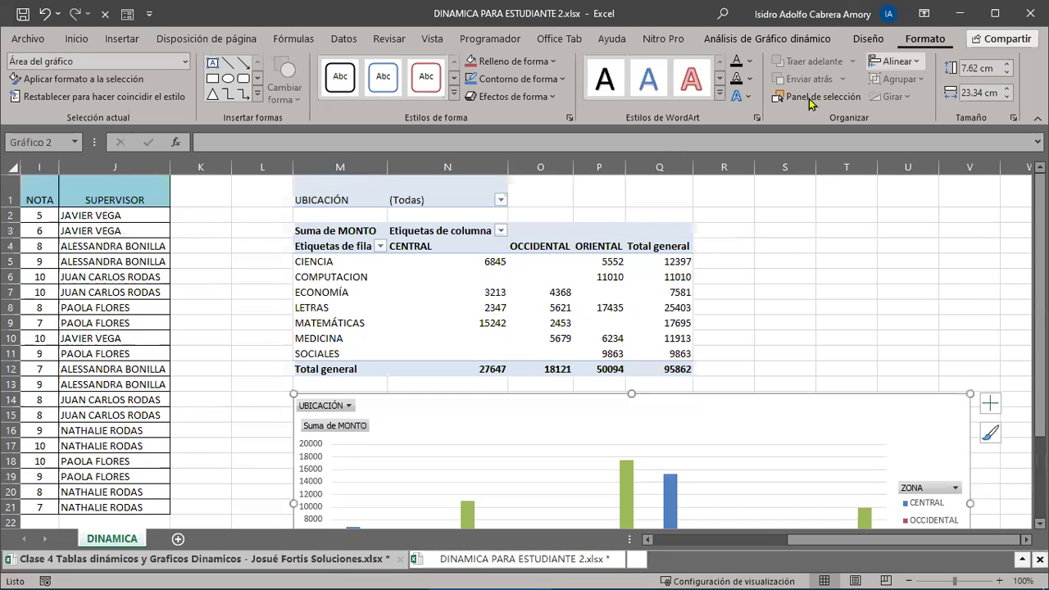
{"action": "left_click", "coordinate": [514, 312]}
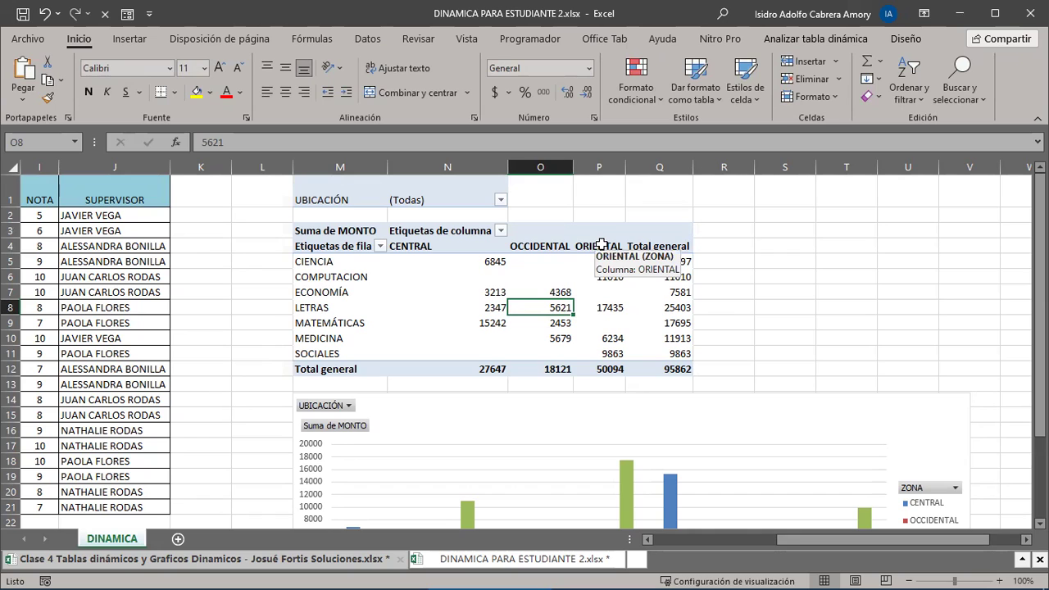
{"action": "left_click", "coordinate": [486, 280]}
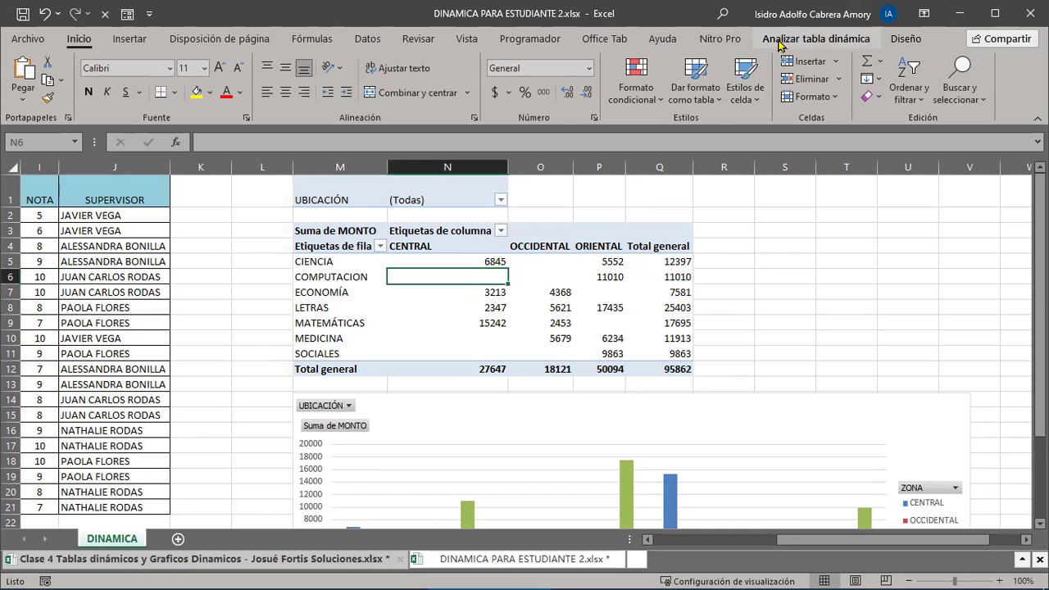
{"action": "left_click", "coordinate": [906, 39]}
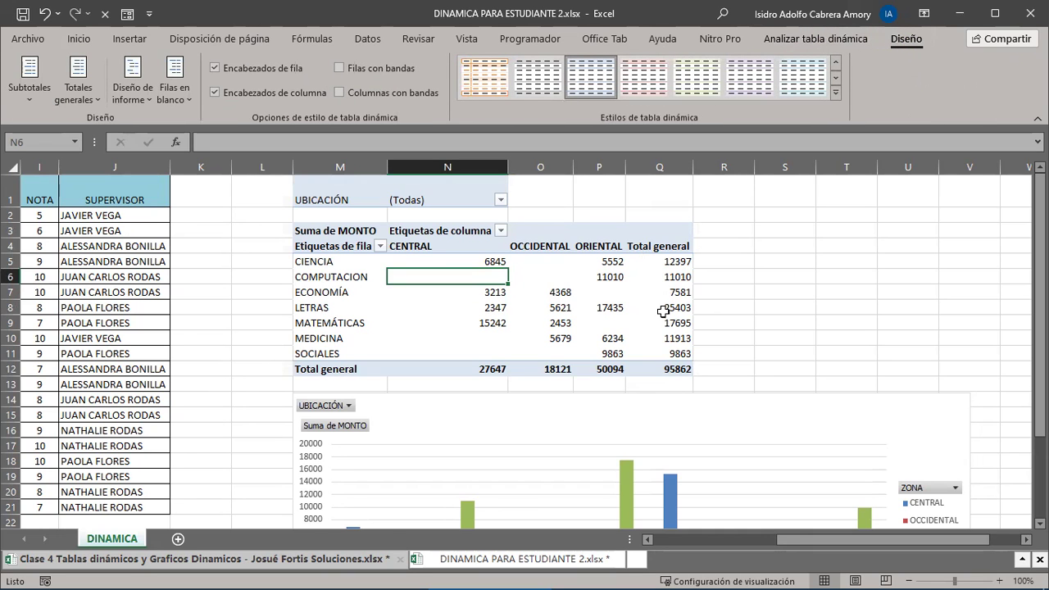
- Apply the chart style with the dark grey gradient background and glossy columns to the pivot chart
{"action": "scroll", "coordinate": [672, 304], "scroll_direction": "down", "scroll_amount": 3}
{"action": "left_click", "coordinate": [724, 258]}
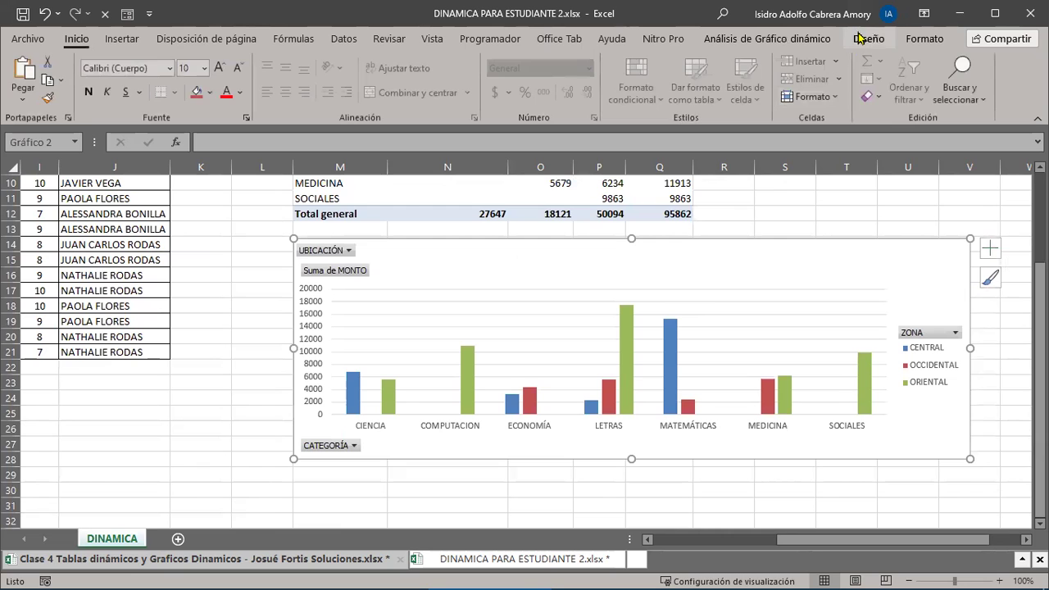
{"action": "left_click", "coordinate": [867, 40]}
{"action": "left_click", "coordinate": [934, 43]}
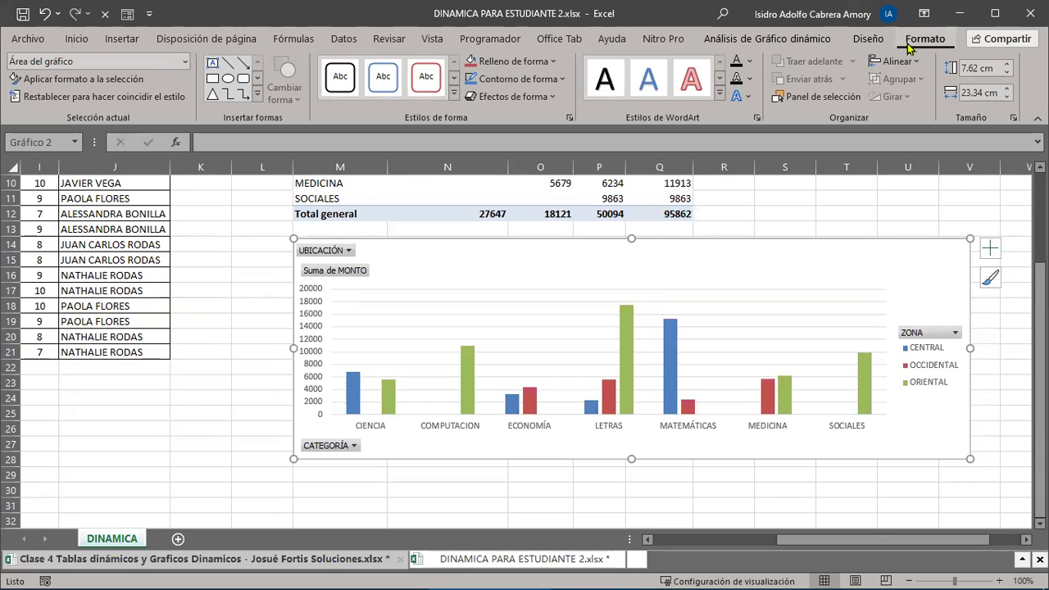
{"action": "left_click", "coordinate": [869, 38]}
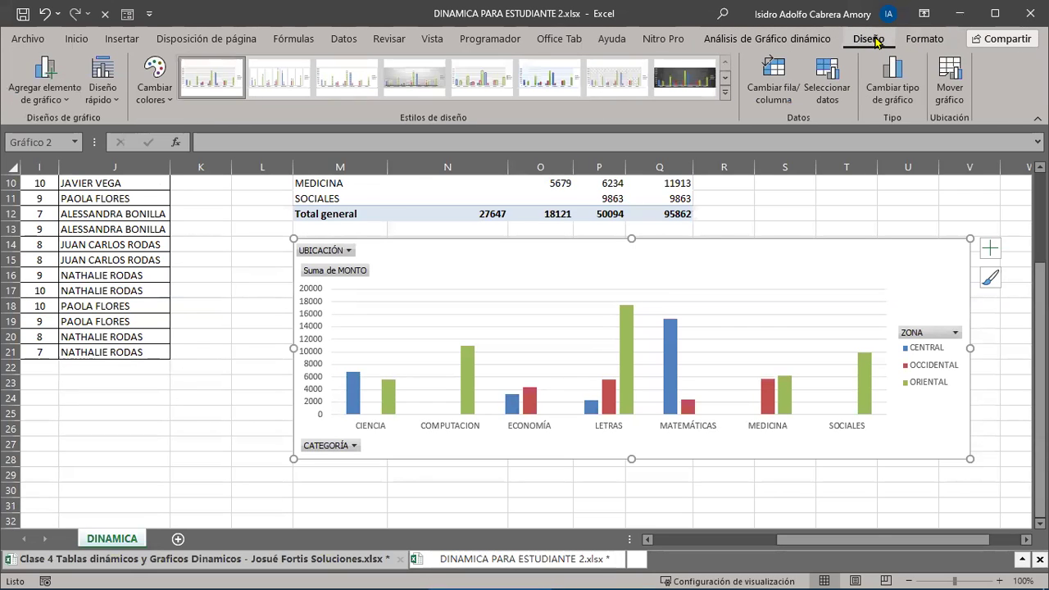
{"action": "left_click", "coordinate": [689, 82]}
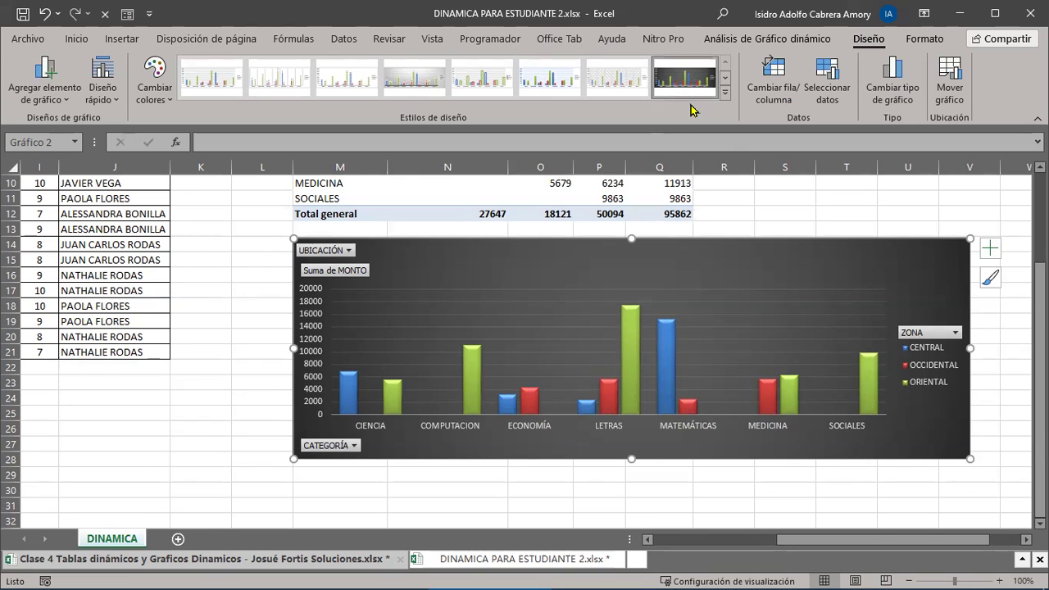
{"action": "left_click", "coordinate": [725, 92]}
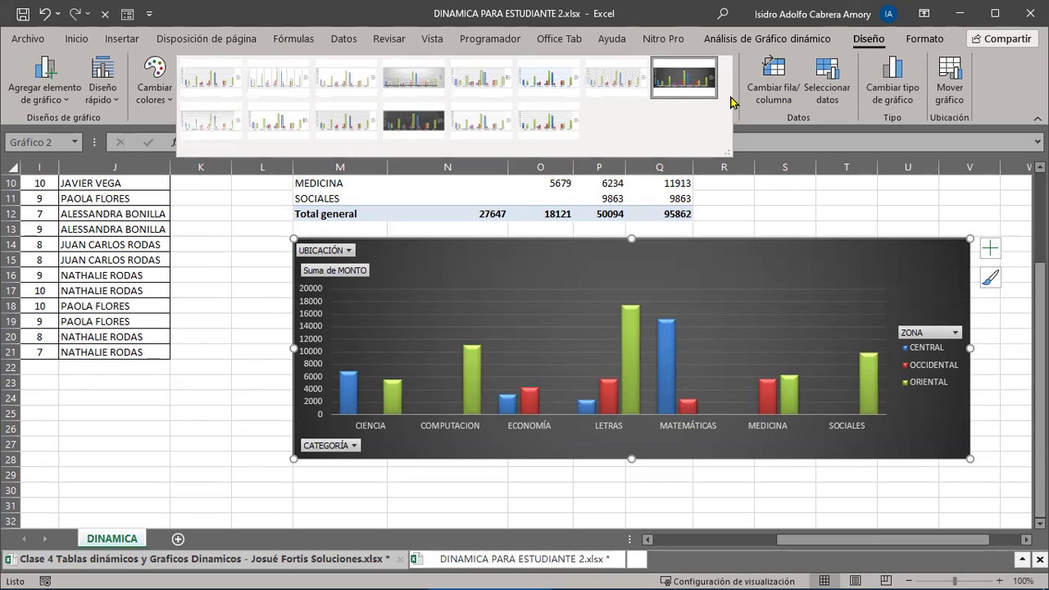
{"action": "left_click", "coordinate": [691, 15]}
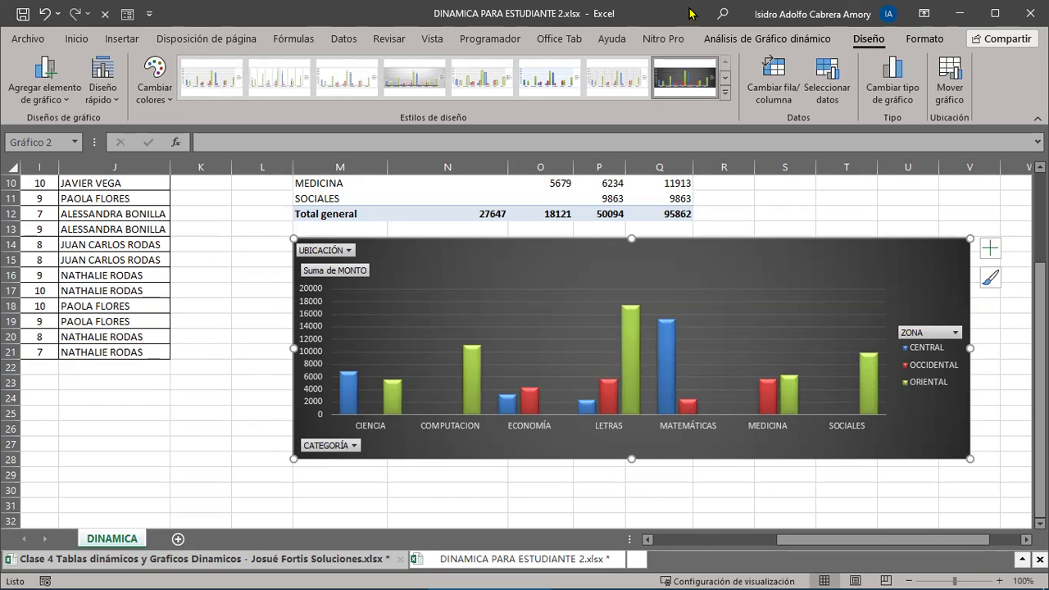
- Display the pivot table field list and swap the fields, placing ZONA in rows and CATEGORÍA in columns
{"action": "scroll", "coordinate": [737, 189], "scroll_direction": "up", "scroll_amount": 2}
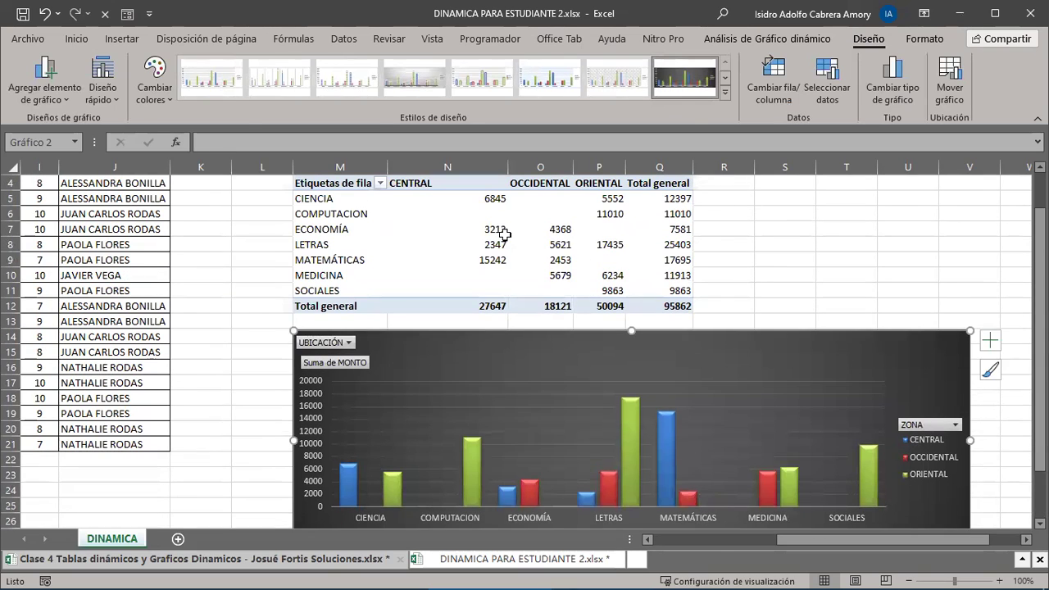
{"action": "left_click", "coordinate": [504, 232]}
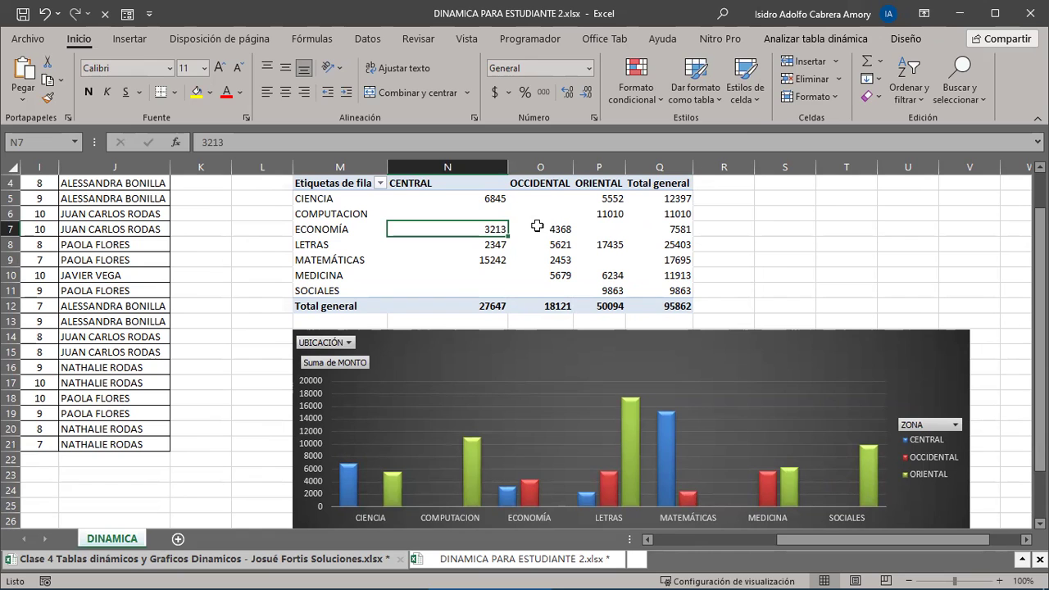
{"action": "left_click", "coordinate": [843, 38]}
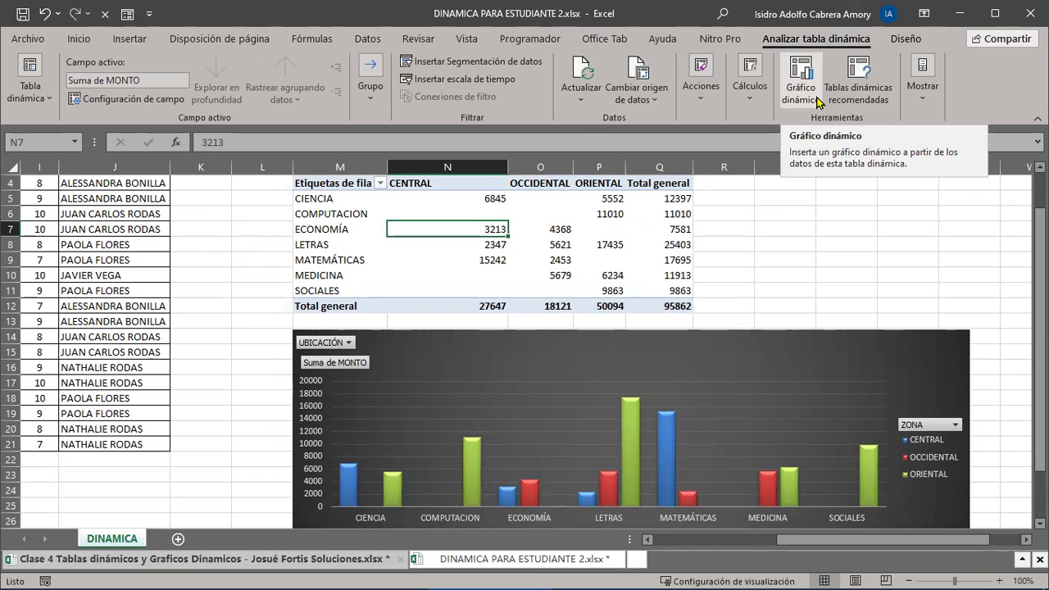
{"action": "left_click", "coordinate": [922, 89]}
{"action": "left_click", "coordinate": [922, 149]}
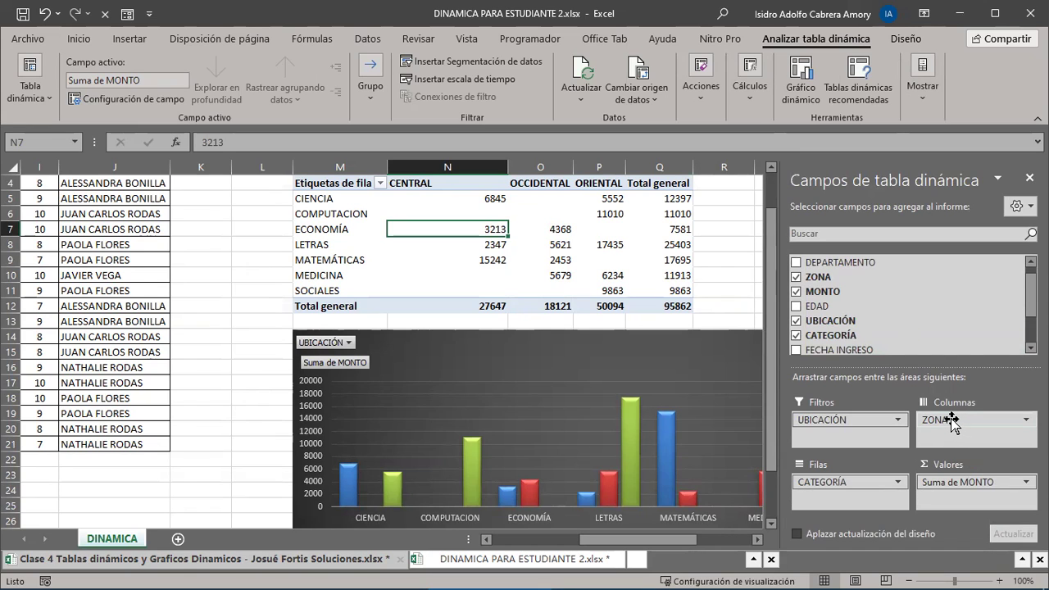
{"action": "left_click_drag", "start_coordinate": [947, 421], "coordinate": [958, 436]}
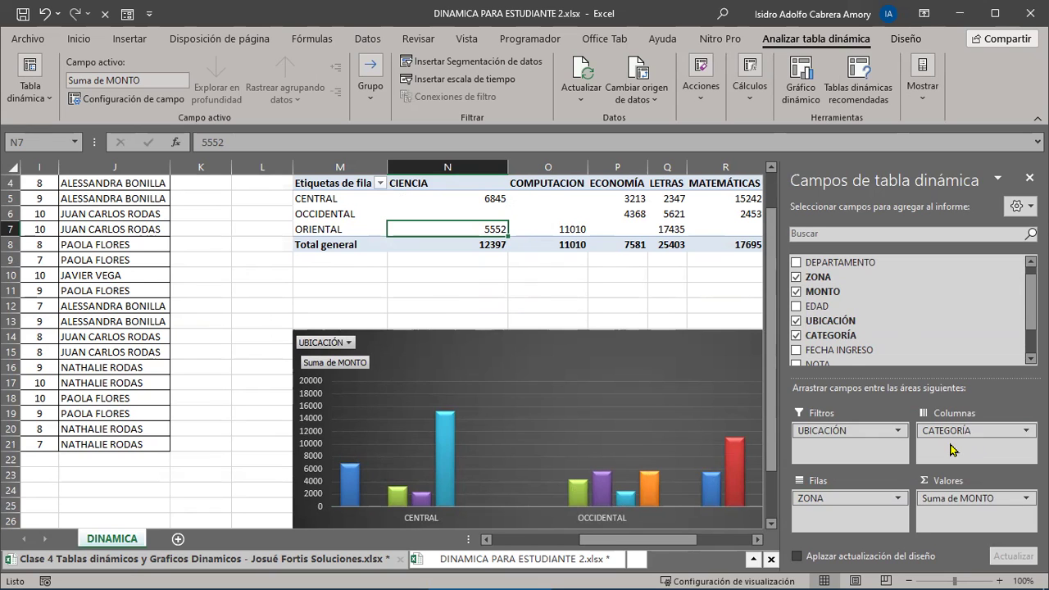
{"action": "left_click_drag", "start_coordinate": [684, 540], "coordinate": [715, 538]}
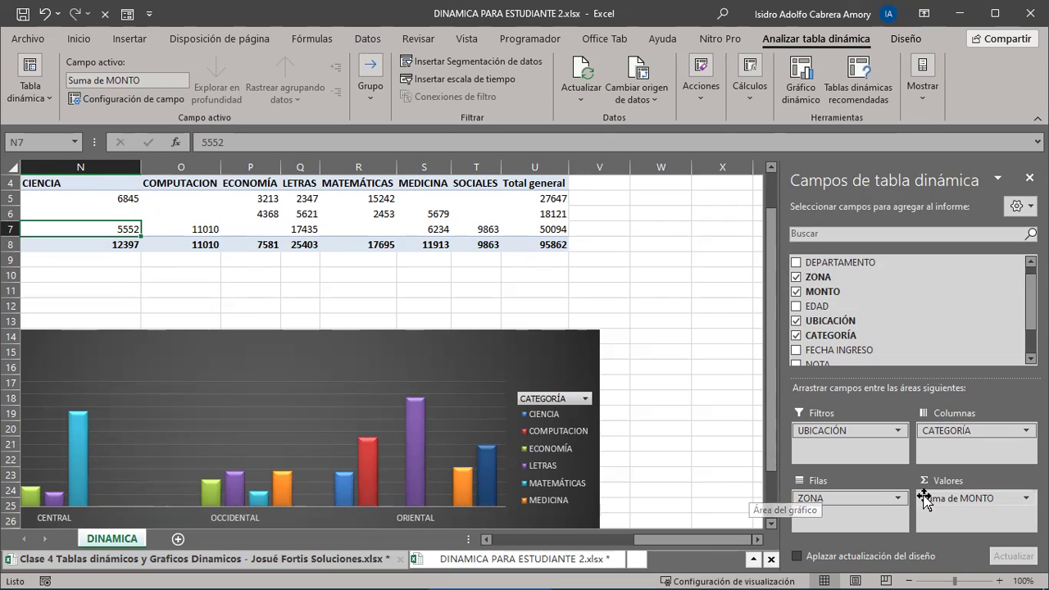
- Swap the pivot fields back, placing CATEGORÍA in rows and ZONA in columns, and close the field list
{"action": "left_click_drag", "start_coordinate": [867, 500], "coordinate": [828, 496]}
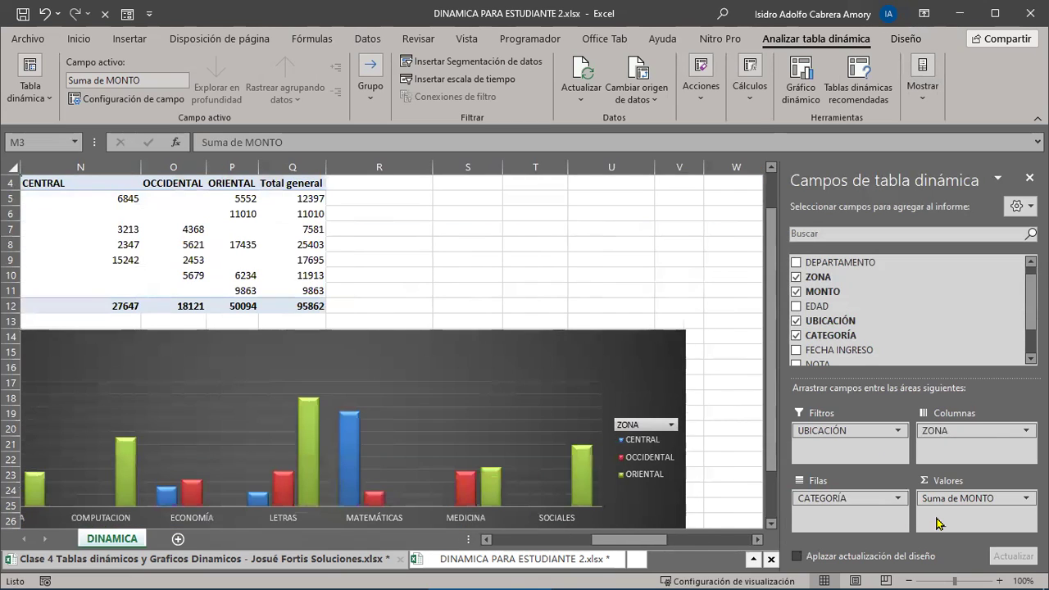
{"action": "left_click_drag", "start_coordinate": [639, 540], "coordinate": [606, 548]}
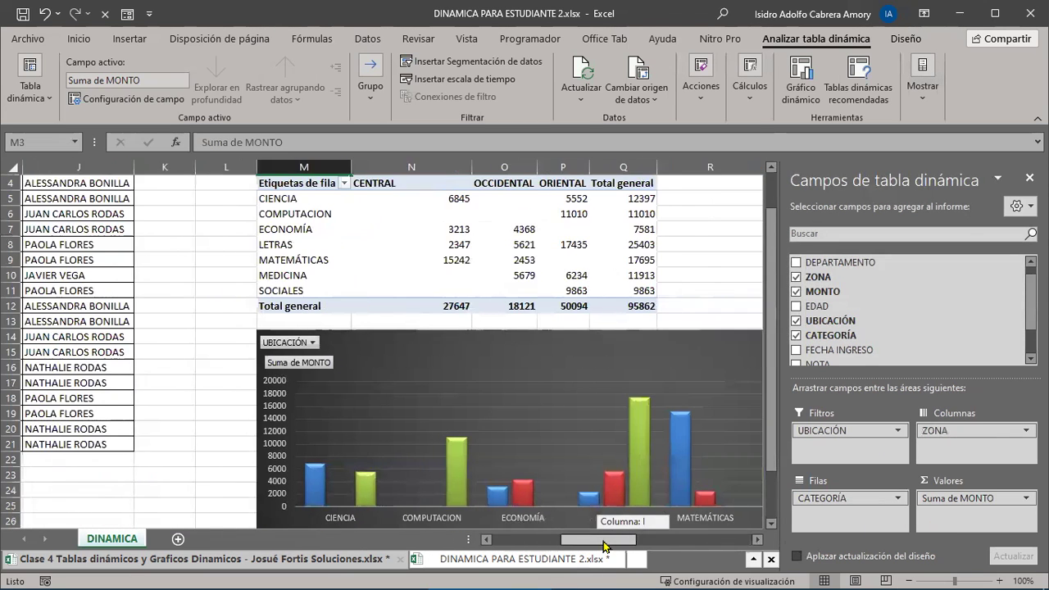
{"action": "scroll", "coordinate": [593, 426], "scroll_direction": "down", "scroll_amount": 2}
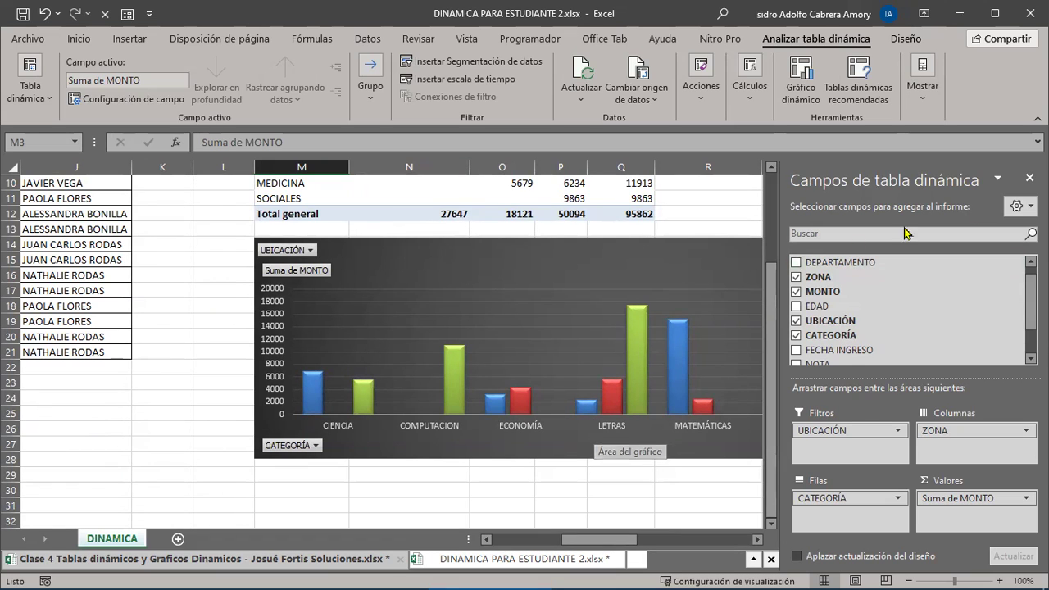
{"action": "left_click", "coordinate": [1029, 178]}
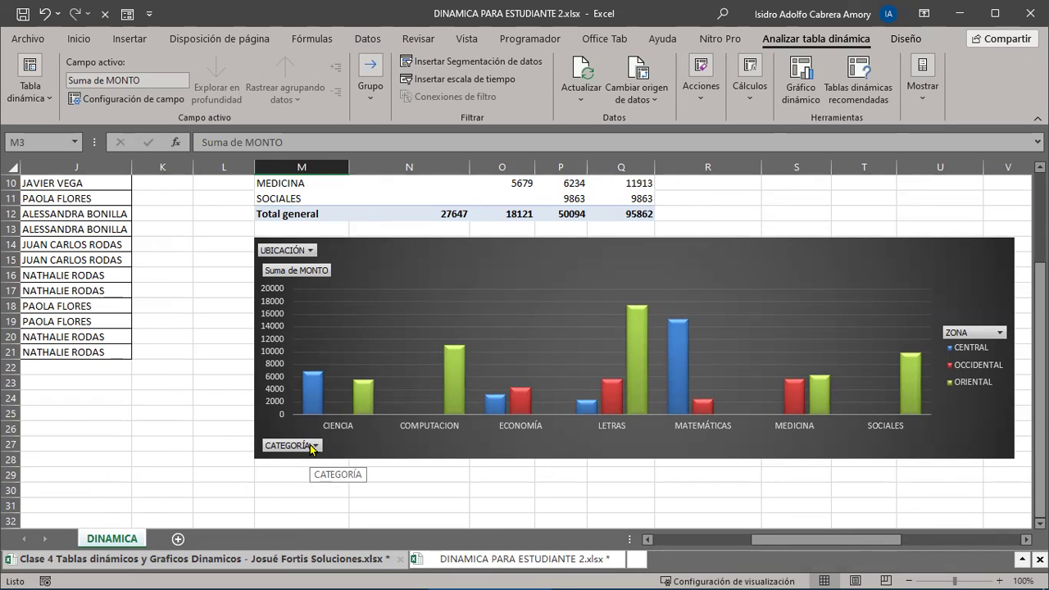
- Filter CATEGORÍA in the pivot chart to show only CIENCIA, ECONOMÍA and MATEMÁTICAS
{"action": "scroll", "coordinate": [311, 448], "scroll_direction": "down", "scroll_amount": 2}
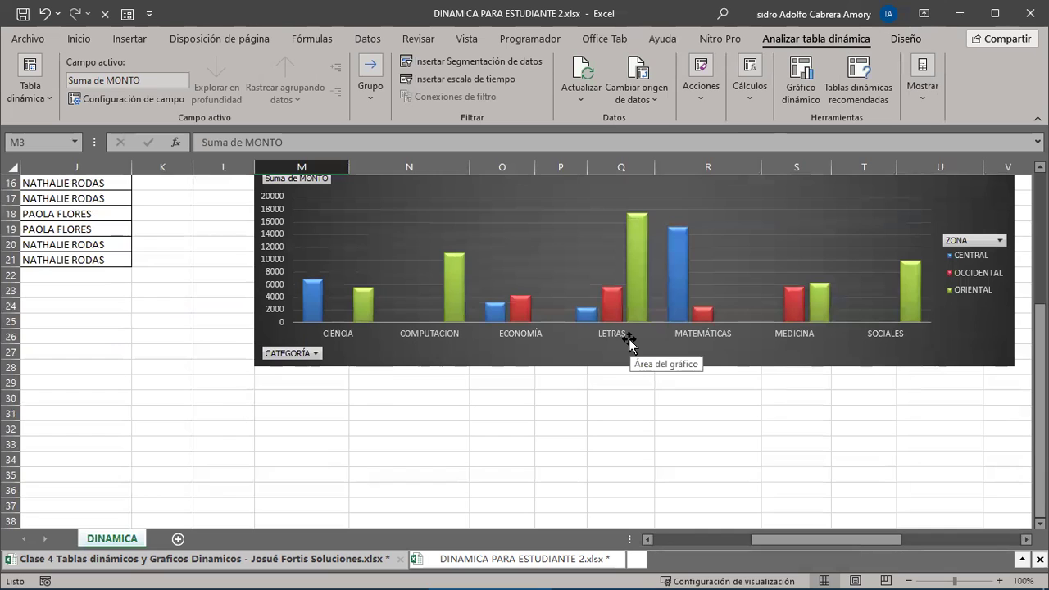
{"action": "left_click", "coordinate": [315, 354]}
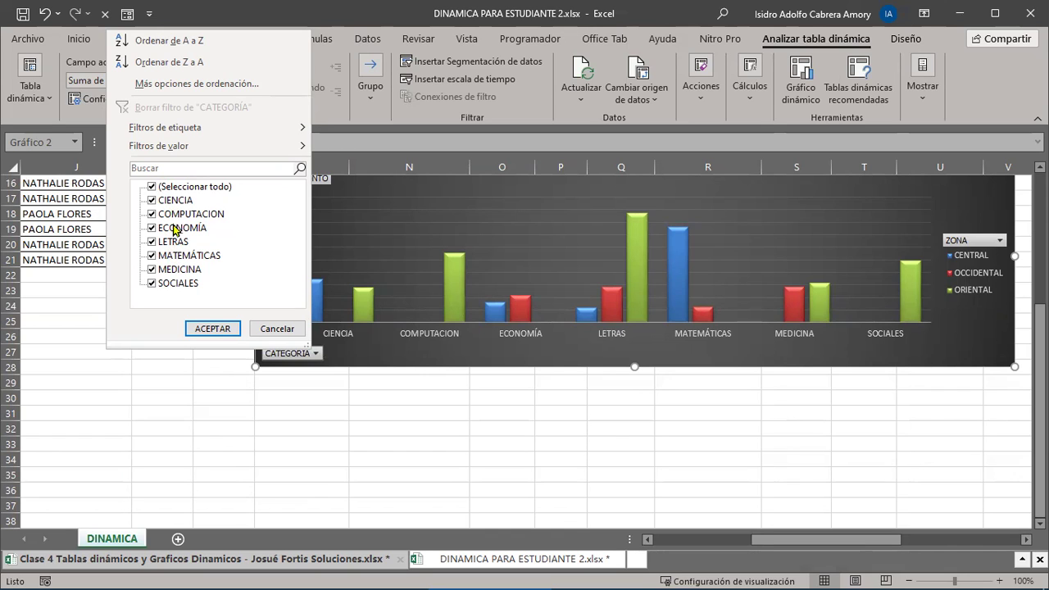
{"action": "left_click", "coordinate": [152, 189]}
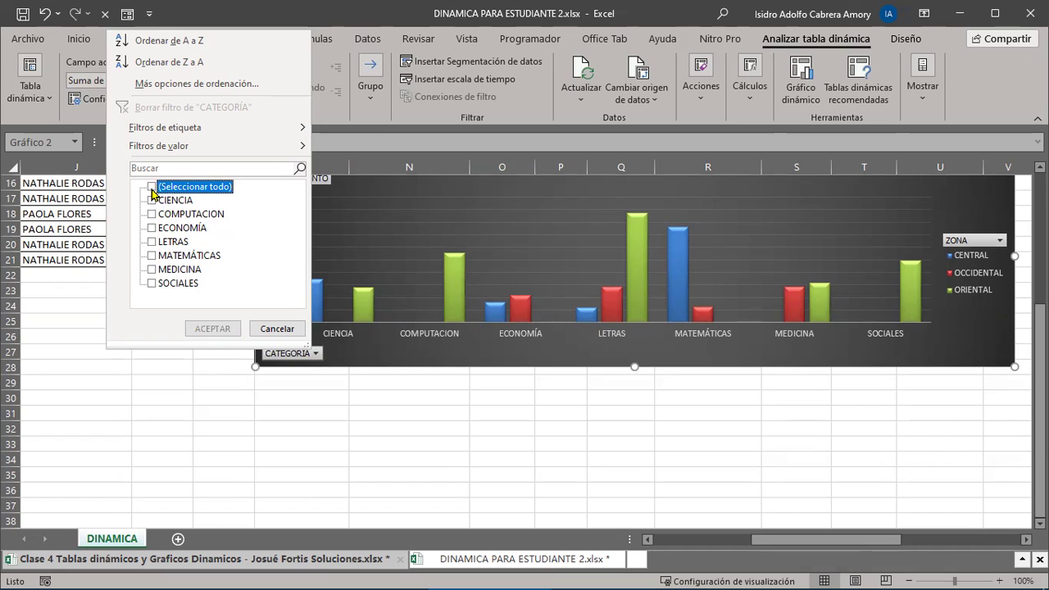
{"action": "left_click", "coordinate": [152, 200]}
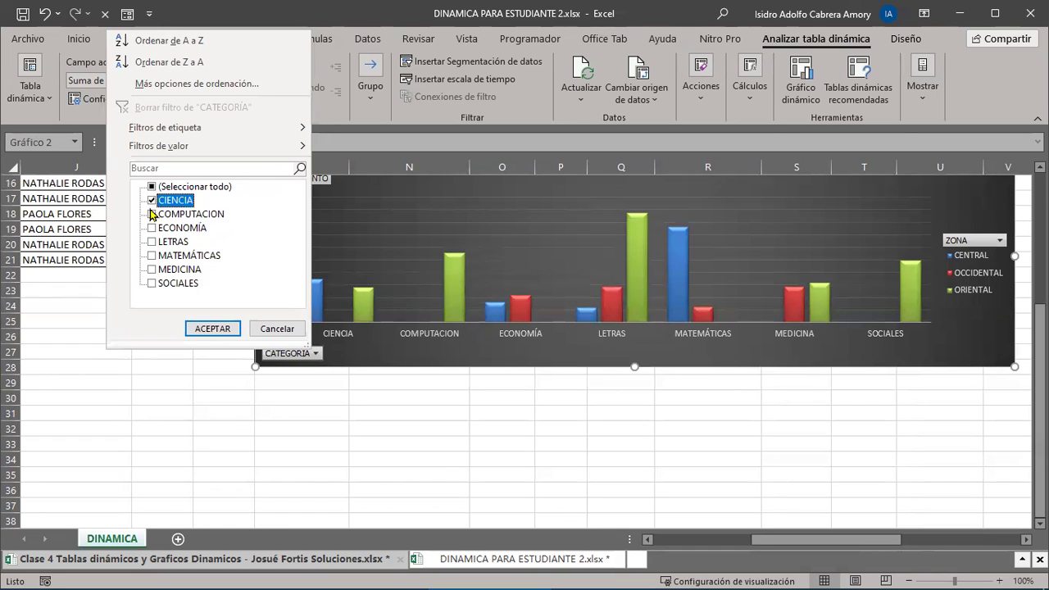
{"action": "left_click", "coordinate": [151, 228]}
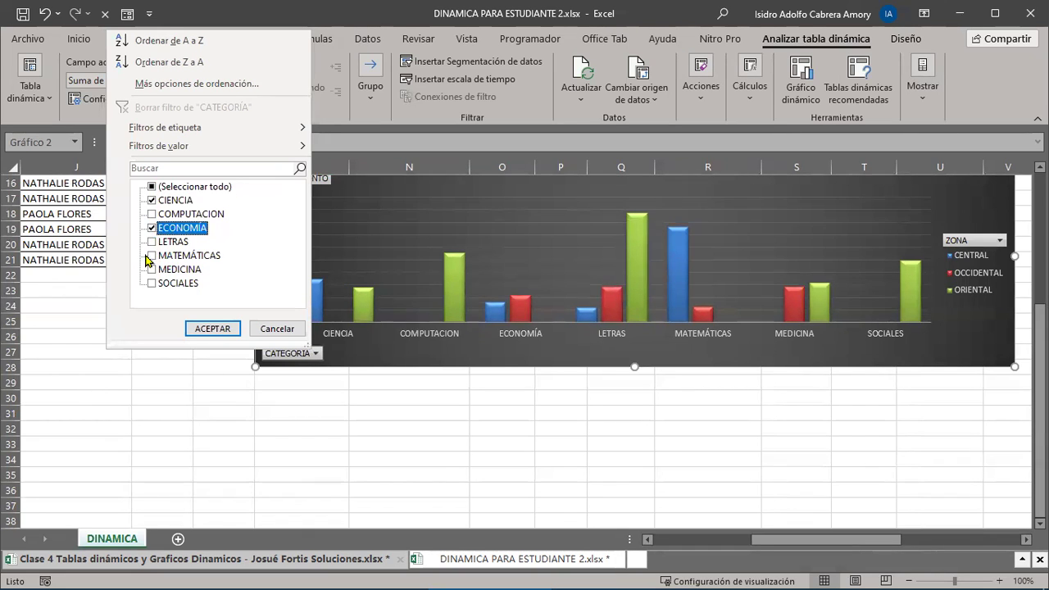
{"action": "left_click", "coordinate": [150, 257]}
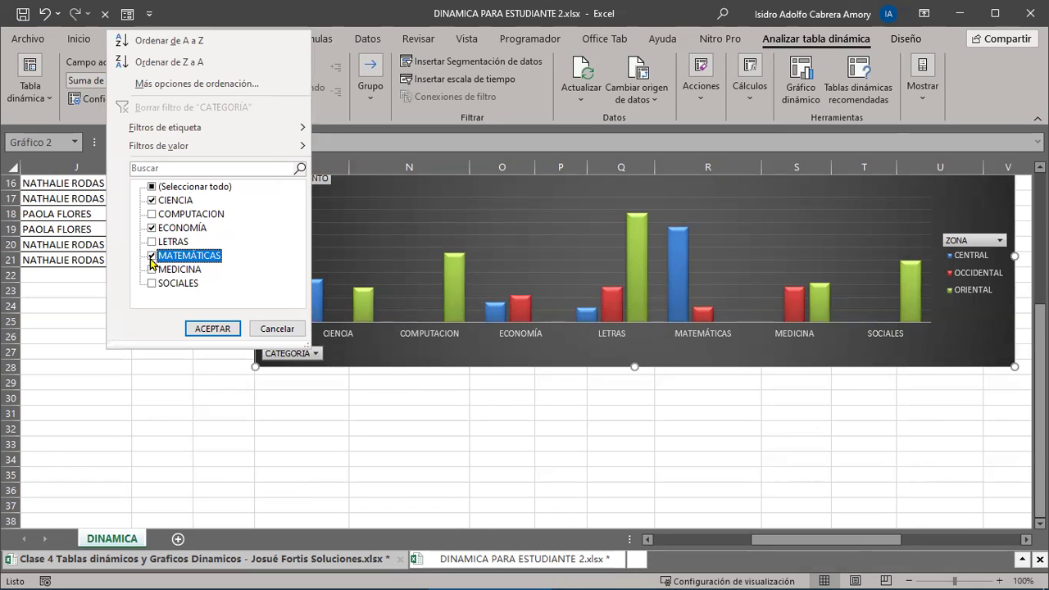
{"action": "left_click", "coordinate": [223, 332]}
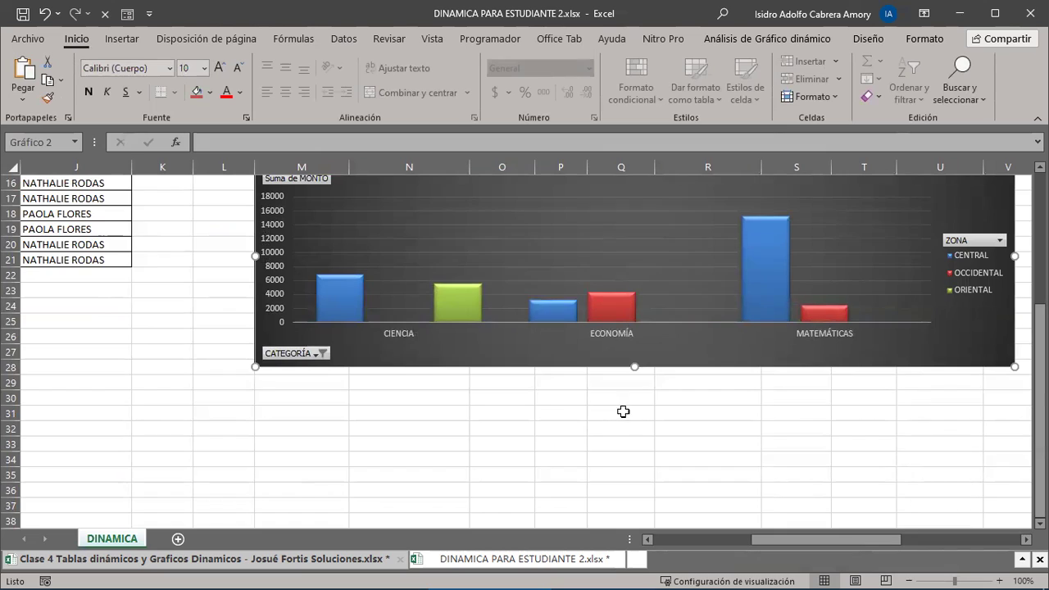
- Review the filtered pivot chart and select all CATEGORÍA items again in its filter
{"action": "scroll", "coordinate": [623, 411], "scroll_direction": "up", "scroll_amount": 2}
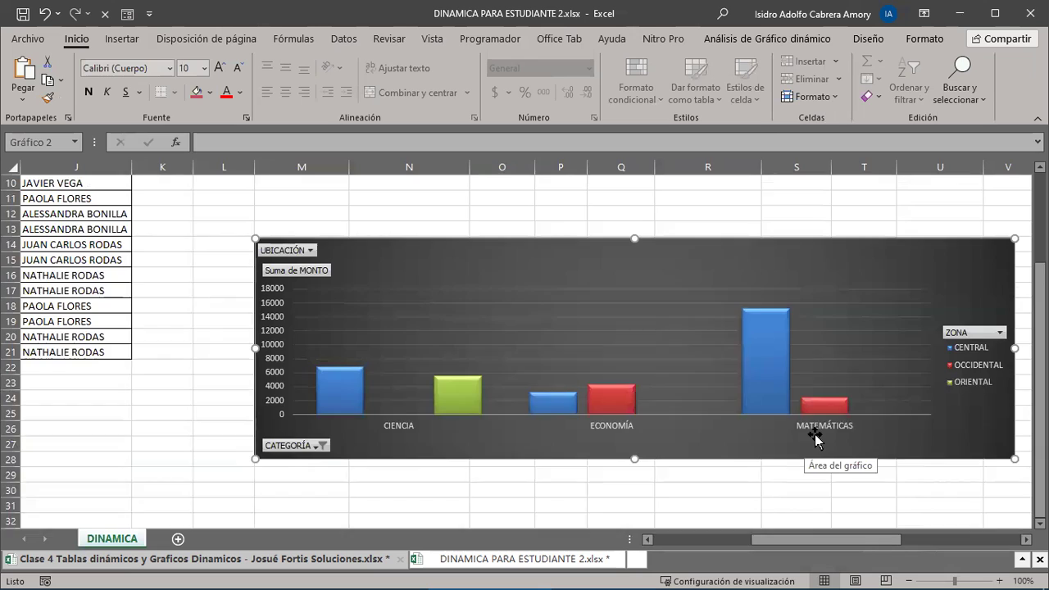
{"action": "scroll", "coordinate": [816, 440], "scroll_direction": "up", "scroll_amount": 2}
{"action": "scroll", "coordinate": [815, 441], "scroll_direction": "down", "scroll_amount": 3}
{"action": "scroll", "coordinate": [816, 440], "scroll_direction": "up", "scroll_amount": 1}
{"action": "scroll", "coordinate": [588, 454], "scroll_direction": "down", "scroll_amount": 3}
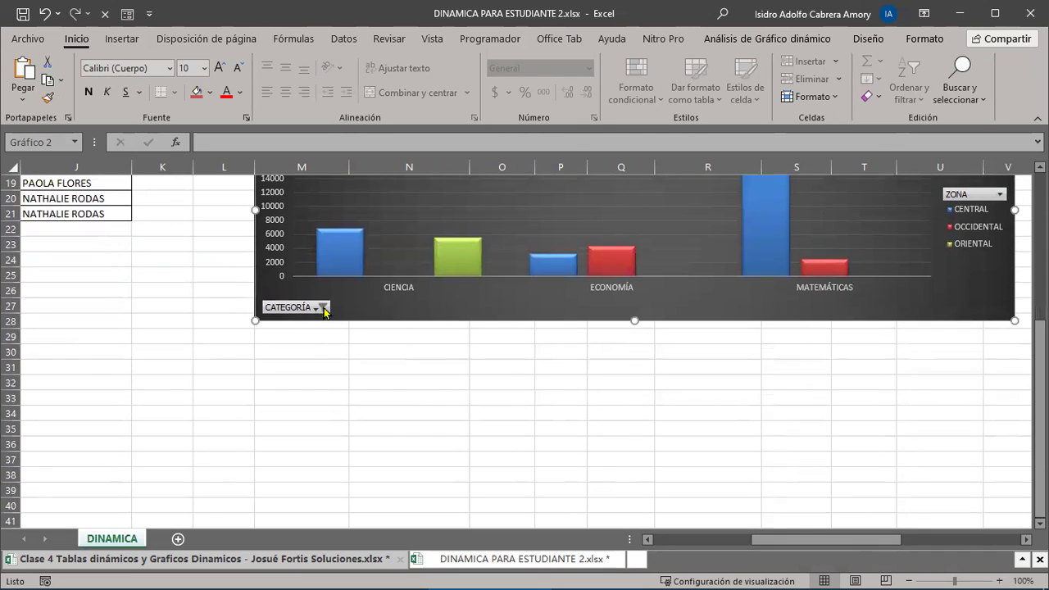
{"action": "left_click", "coordinate": [323, 308]}
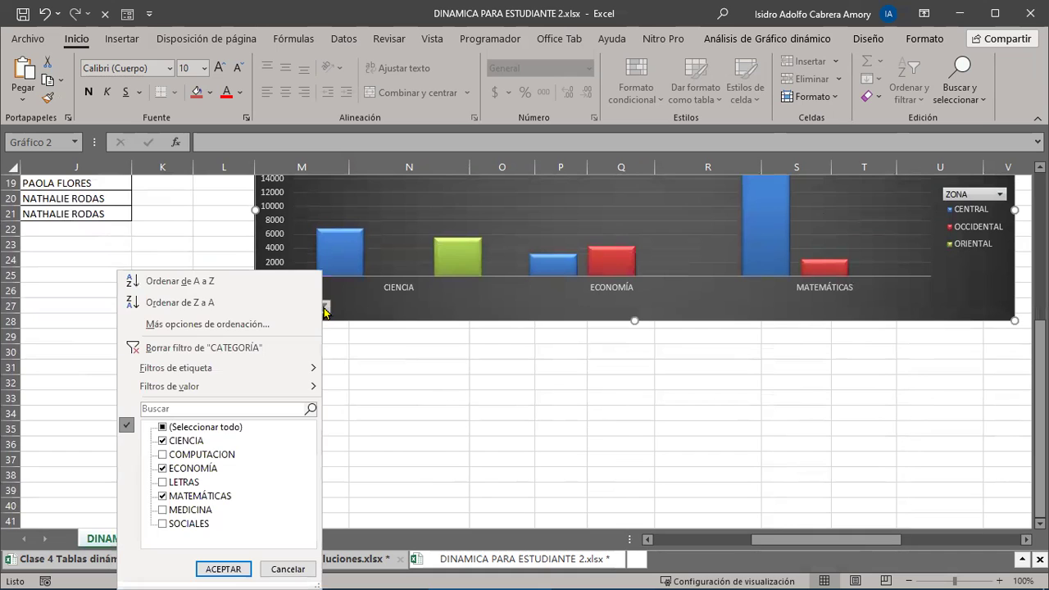
{"action": "left_click", "coordinate": [163, 428]}
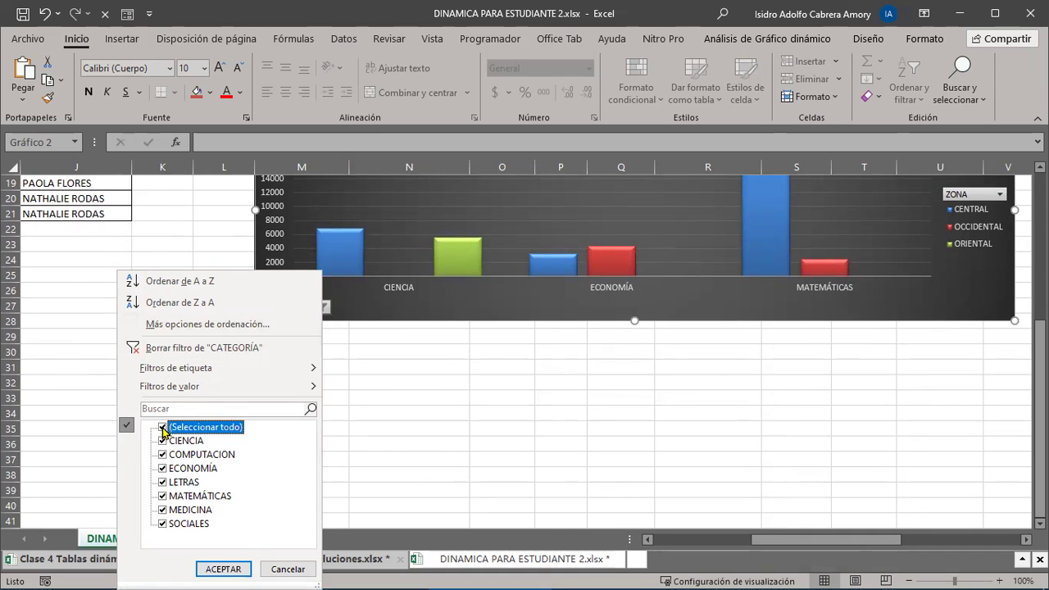
{"action": "left_click", "coordinate": [222, 569]}
{"action": "scroll", "coordinate": [462, 447], "scroll_direction": "up", "scroll_amount": 4}
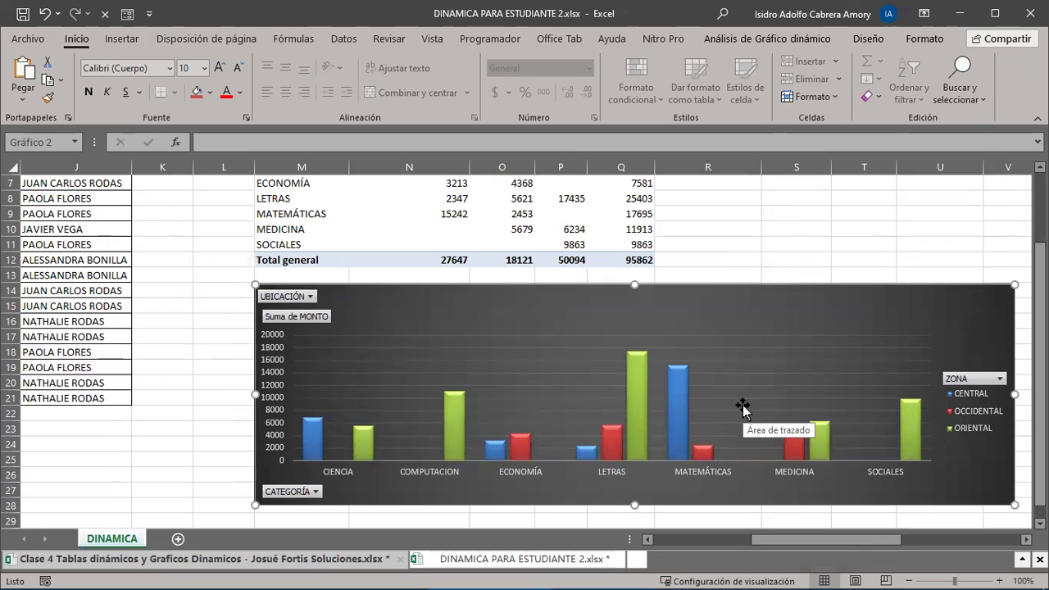
- Filter ZONA in the pivot chart to CENTRAL only and stretch the chart's upper edge up to about row 9
{"action": "left_click", "coordinate": [999, 388]}
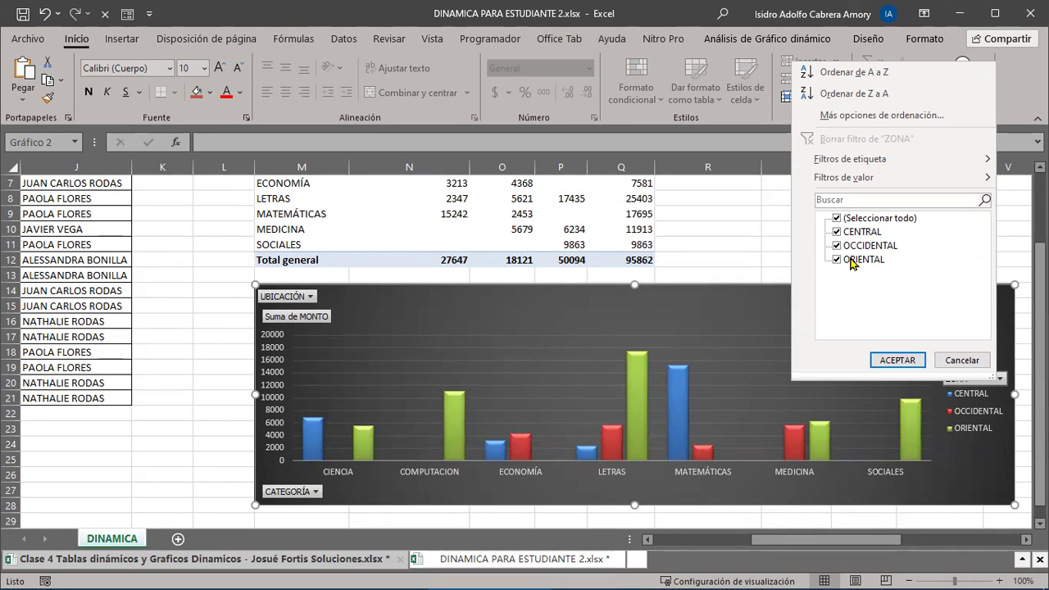
{"action": "left_click", "coordinate": [840, 219]}
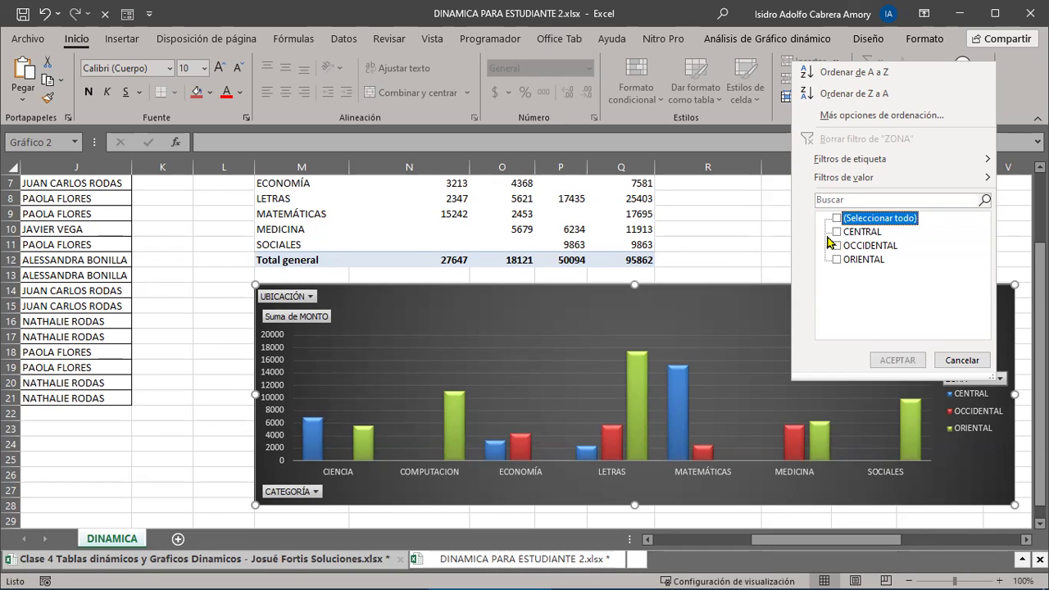
{"action": "left_click", "coordinate": [838, 232]}
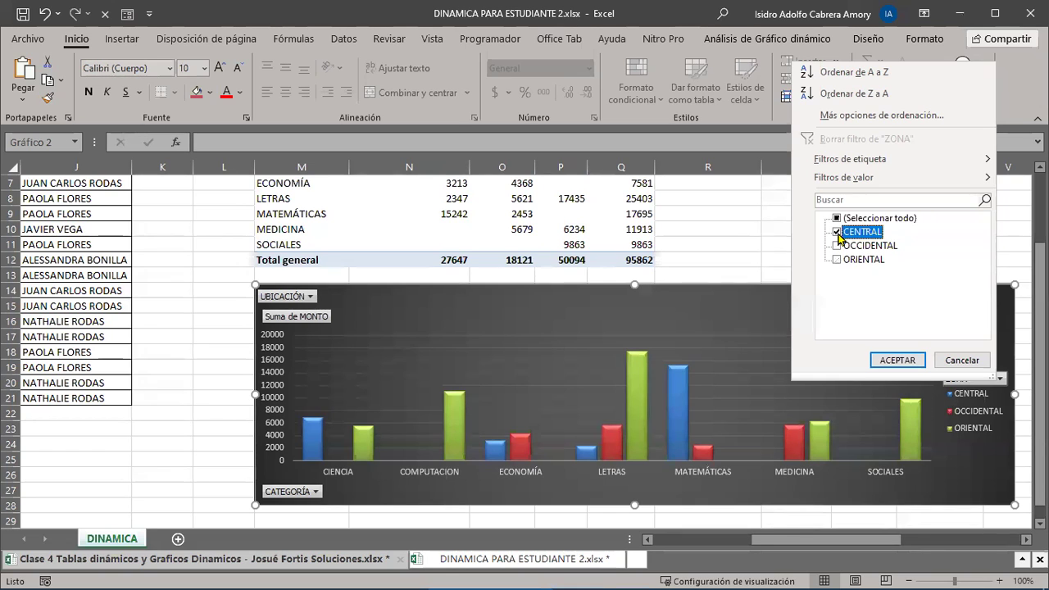
{"action": "left_click", "coordinate": [917, 366]}
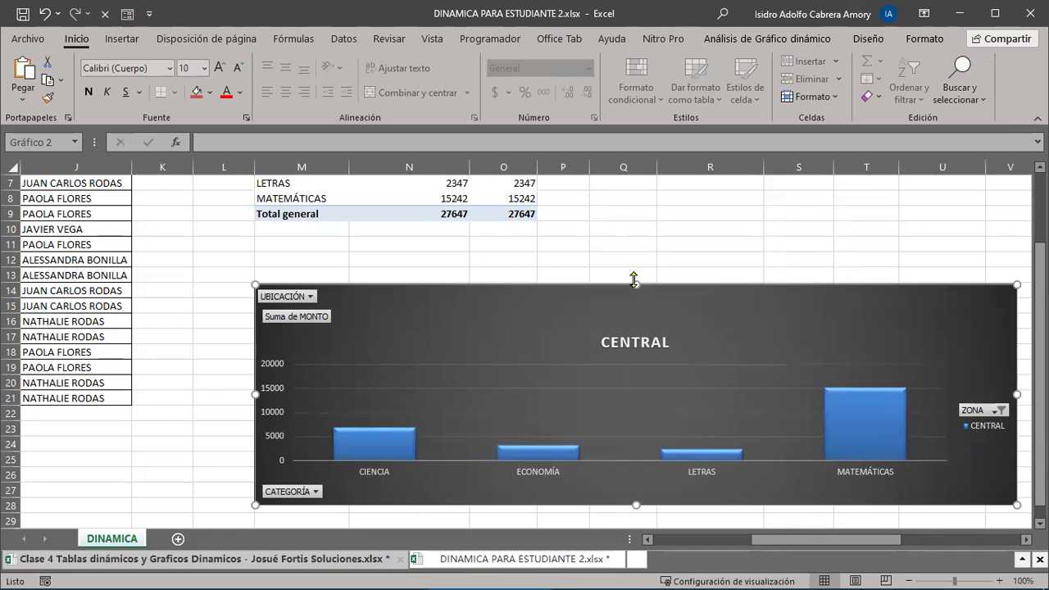
{"action": "left_click_drag", "start_coordinate": [636, 284], "coordinate": [623, 218]}
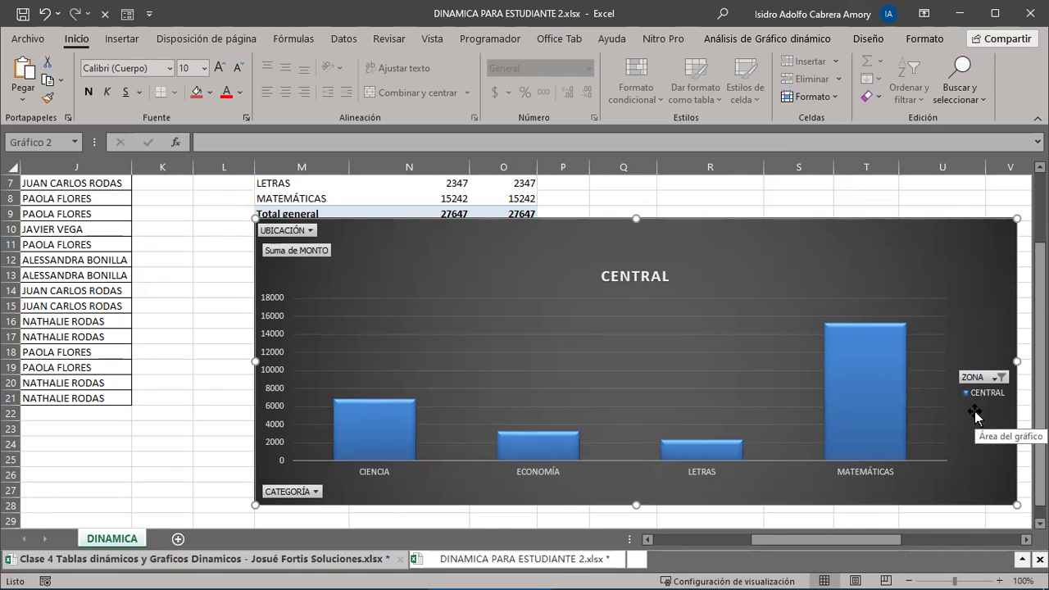
- Select all ZONA items again in the pivot chart's filter
{"action": "left_click", "coordinate": [1001, 379]}
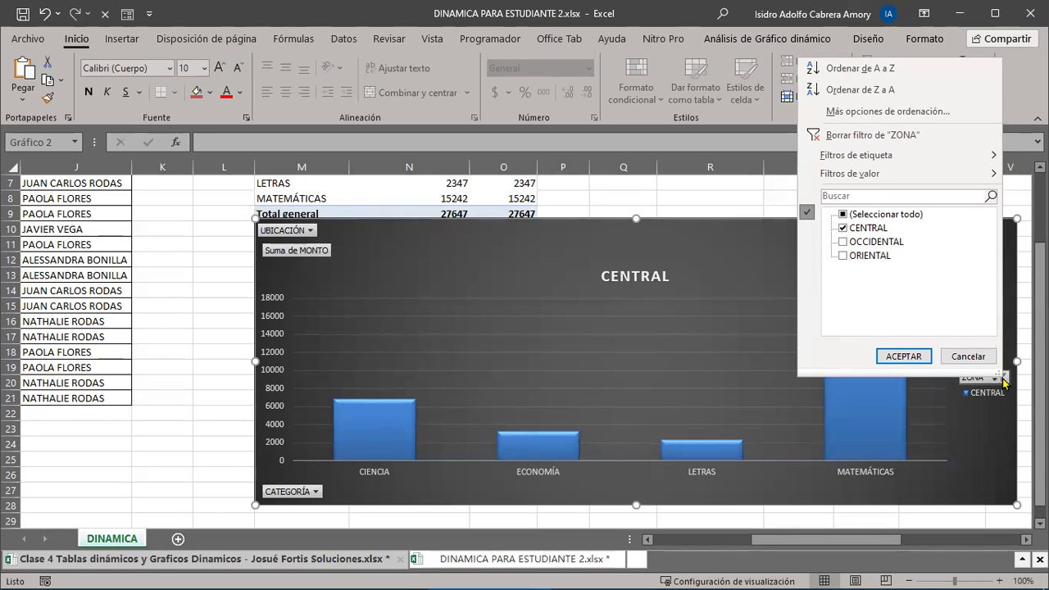
{"action": "left_click", "coordinate": [843, 215]}
{"action": "left_click", "coordinate": [910, 361]}
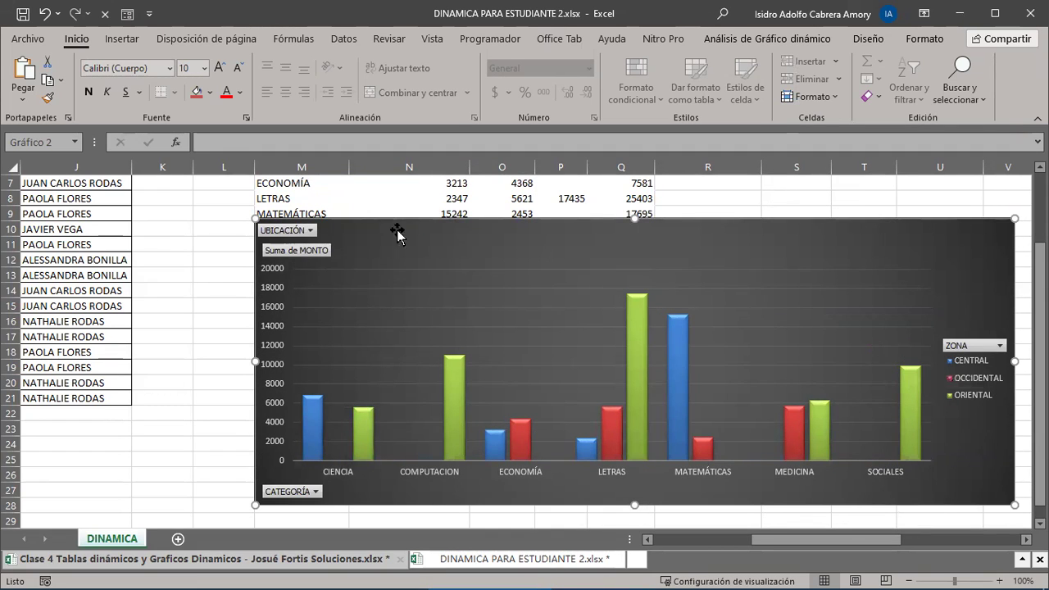
{"action": "left_click", "coordinate": [313, 235]}
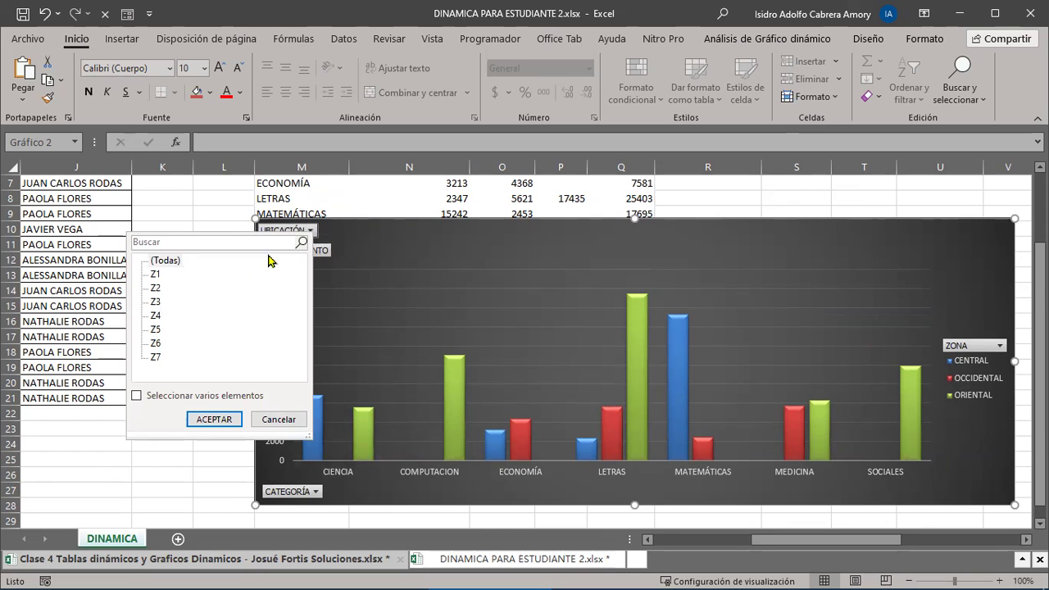
{"action": "left_click", "coordinate": [156, 289]}
{"action": "left_click", "coordinate": [156, 329]}
{"action": "left_click", "coordinate": [153, 289]}
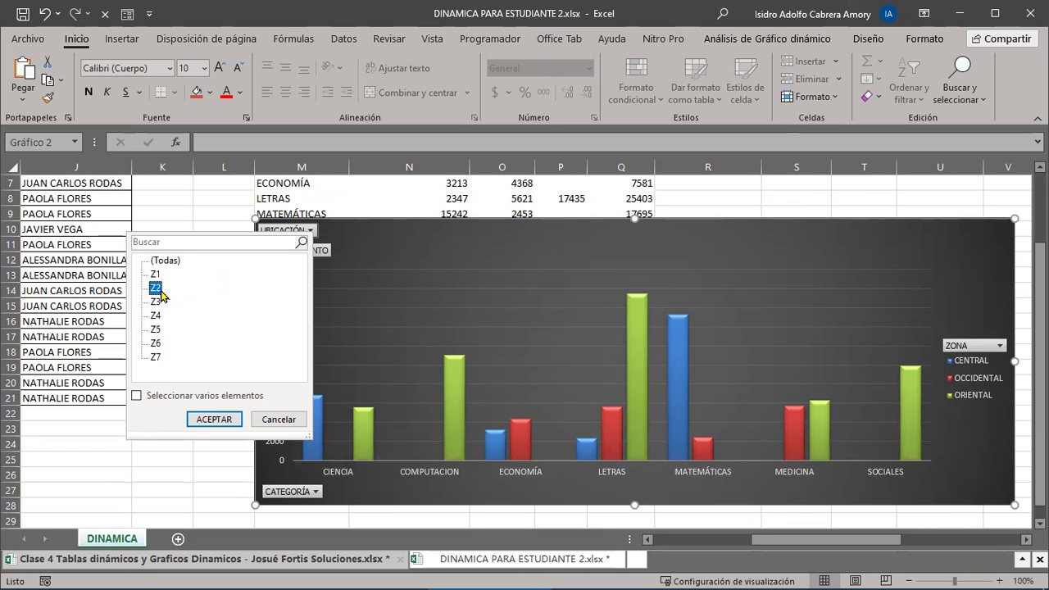
{"action": "left_click", "coordinate": [158, 264]}
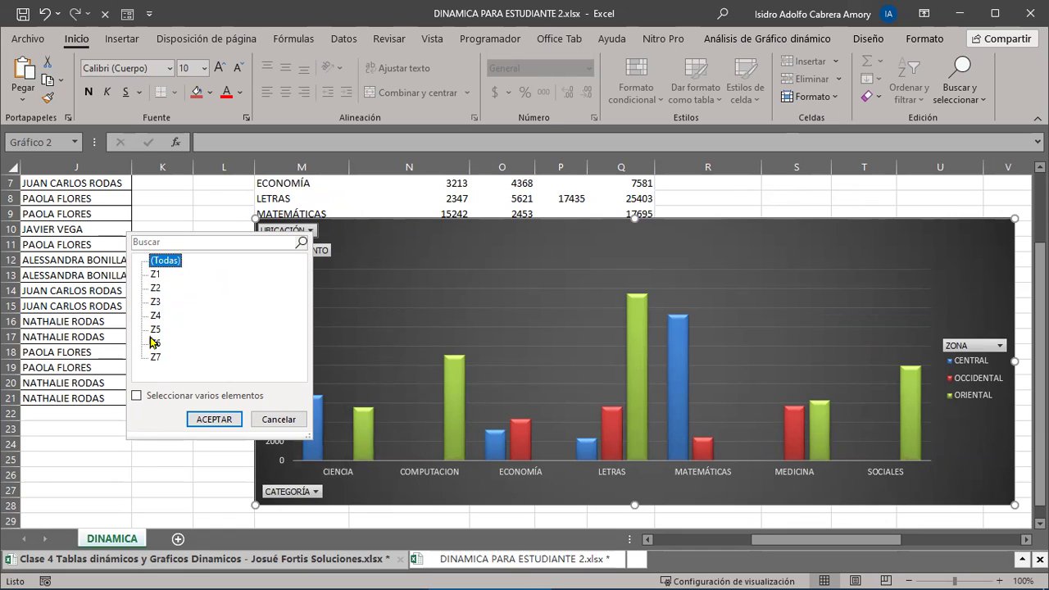
{"action": "left_click", "coordinate": [155, 277]}
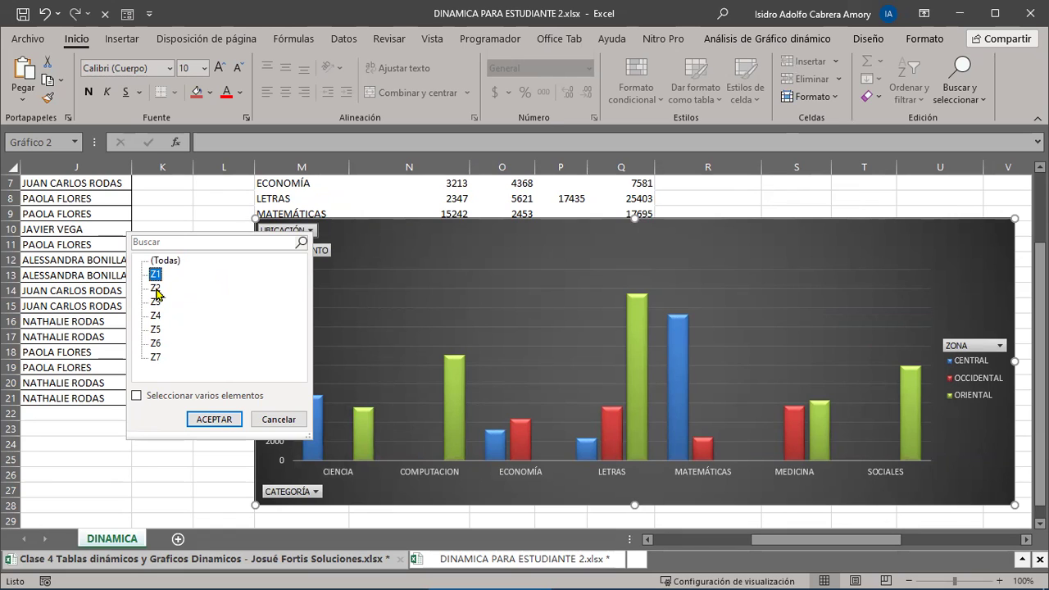
{"action": "left_click", "coordinate": [156, 302]}
{"action": "key", "text": "Escape"}
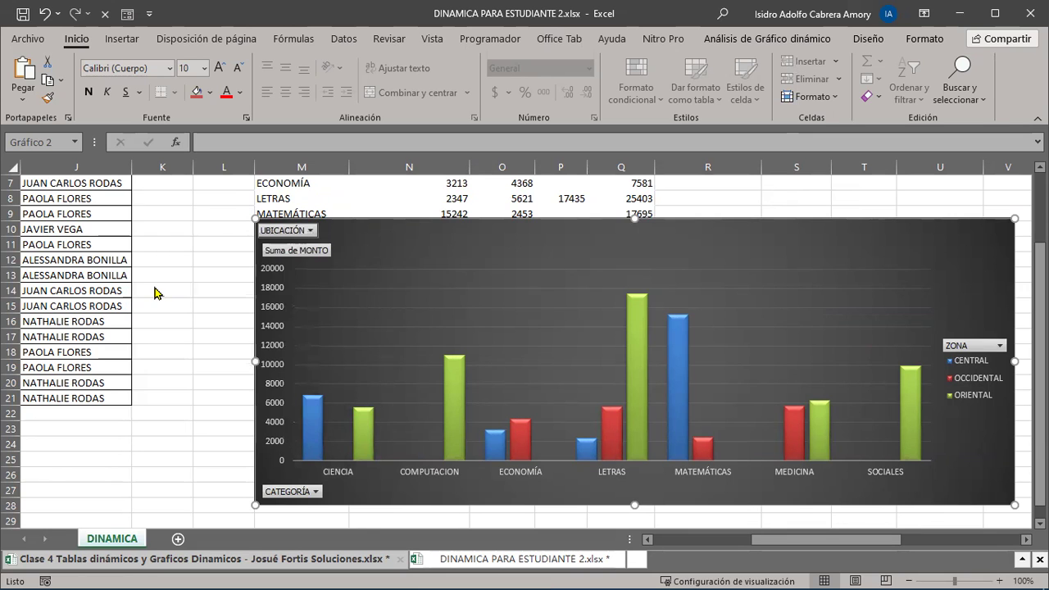
{"action": "key", "text": "super"}
{"action": "left_click", "coordinate": [826, 251]}
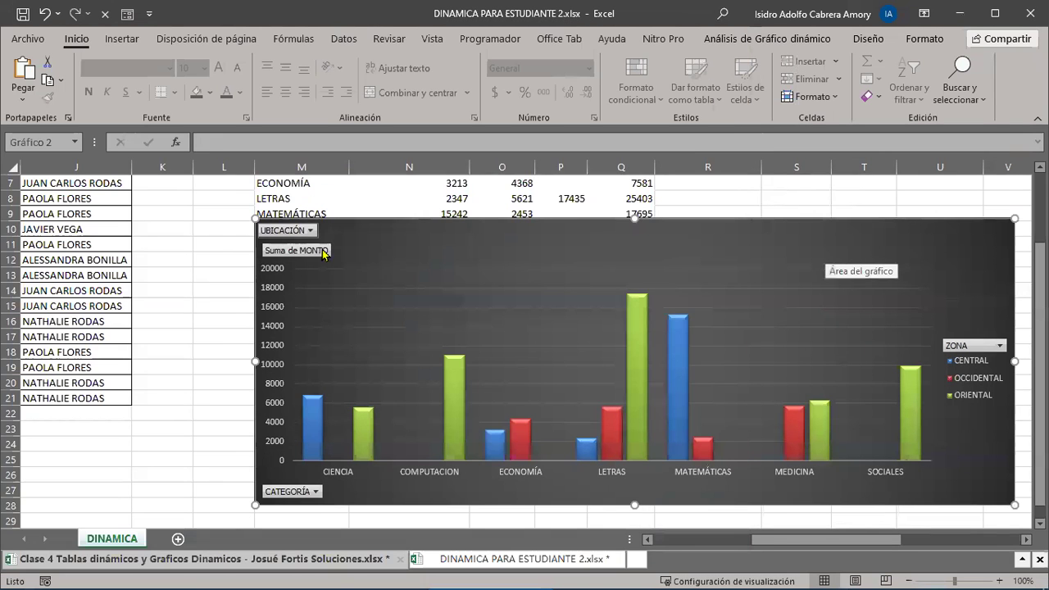
- Filter the pivot chart by UBICACIÓN to show only Z2
{"action": "left_click", "coordinate": [311, 230]}
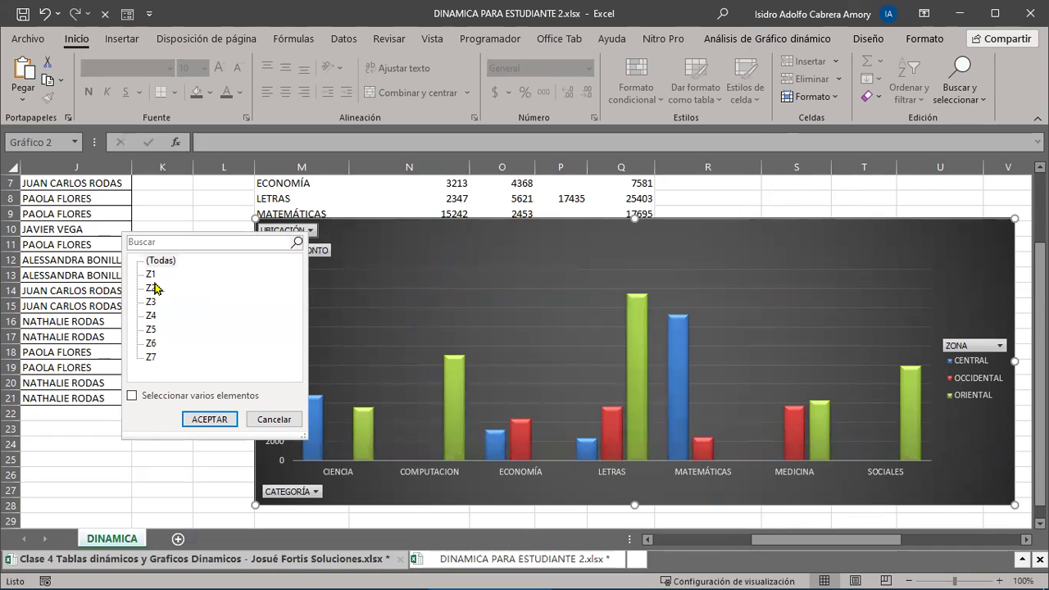
{"action": "left_click", "coordinate": [152, 288]}
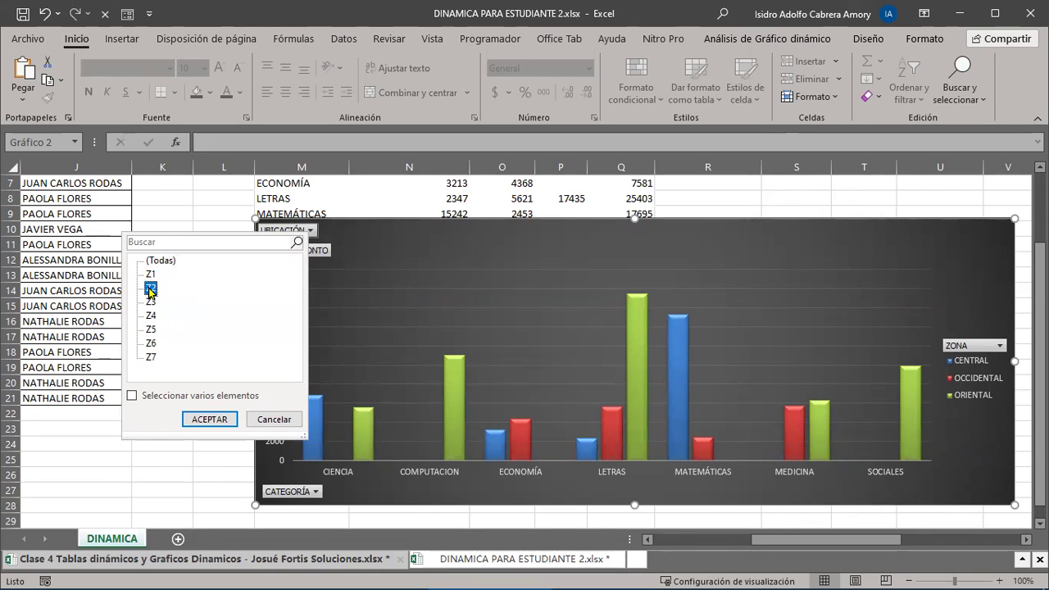
{"action": "left_click", "coordinate": [209, 419]}
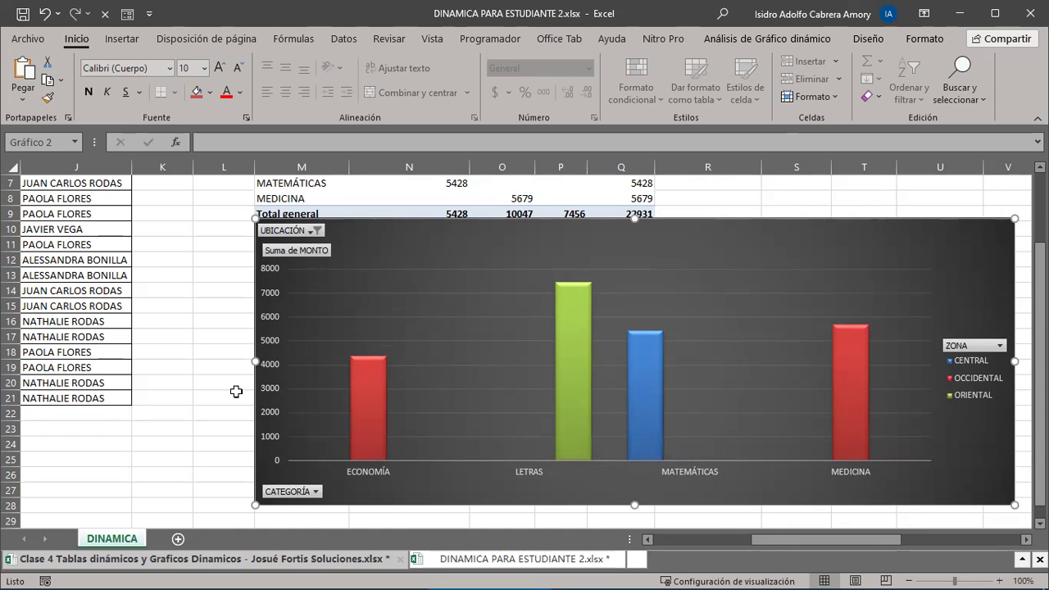
- Set the pivot chart's UBICACIÓN filter back to (Todas)
{"action": "left_click", "coordinate": [313, 231]}
{"action": "left_click", "coordinate": [171, 257]}
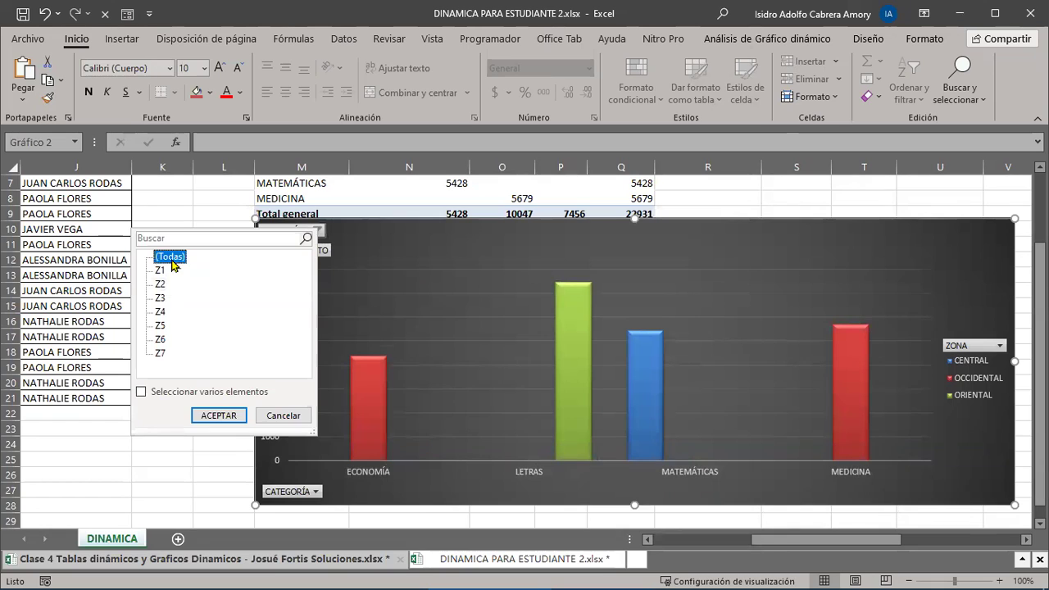
{"action": "left_click", "coordinate": [210, 418]}
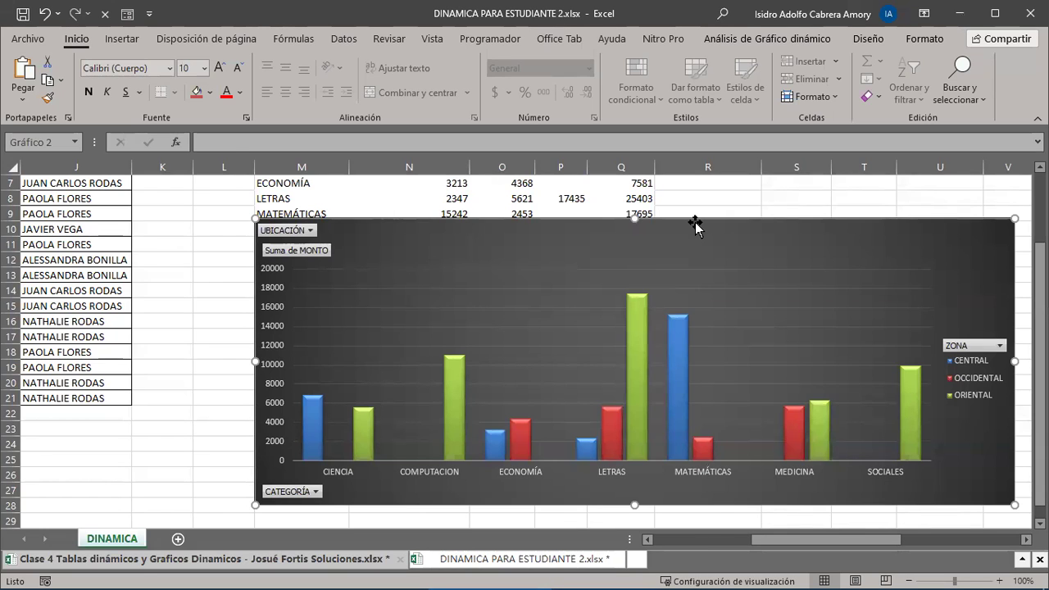
- Delete the pivot chart below the pivot table
{"action": "key", "text": "Delete"}
{"action": "scroll", "coordinate": [709, 244], "scroll_direction": "up", "scroll_amount": 1}
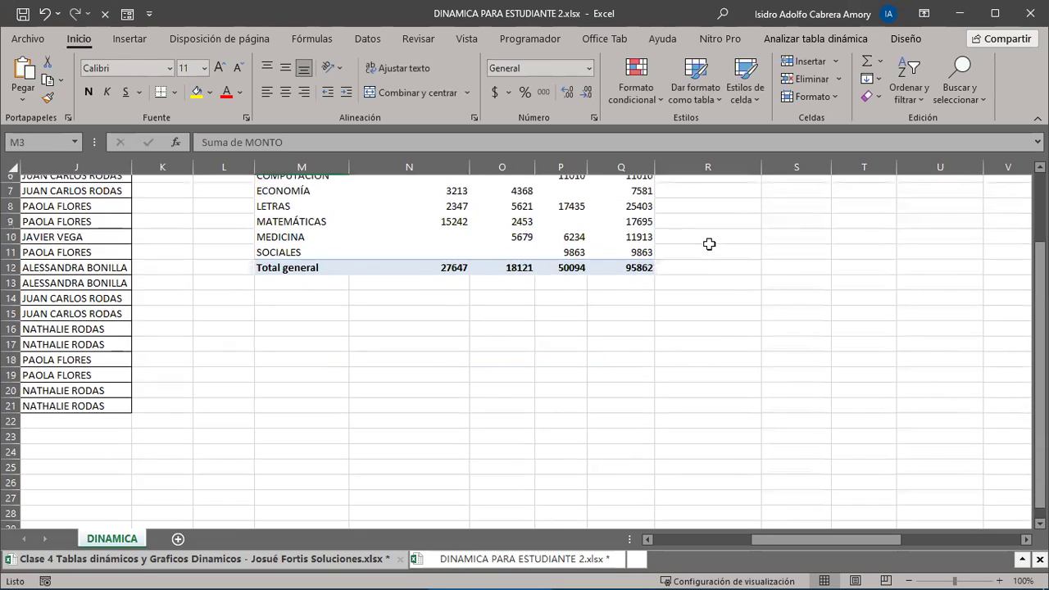
- Delete columns M to Q that hold the pivot table
{"action": "scroll", "coordinate": [709, 244], "scroll_direction": "up", "scroll_amount": 2}
{"action": "left_click", "coordinate": [311, 168]}
{"action": "left_click_drag", "start_coordinate": [310, 167], "coordinate": [610, 167]}
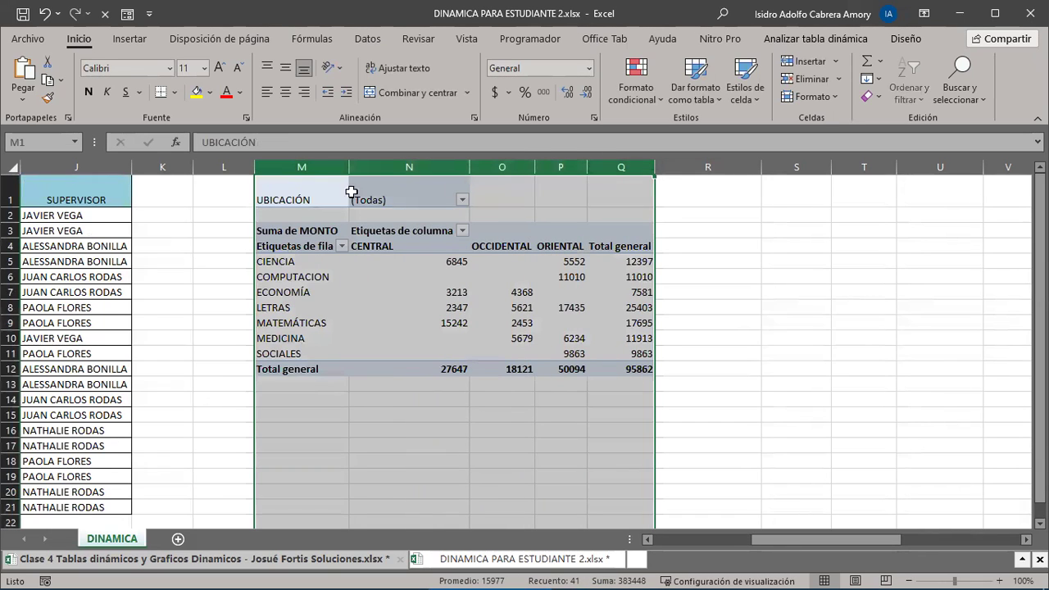
{"action": "left_click_drag", "start_coordinate": [302, 161], "coordinate": [568, 179]}
{"action": "left_click_drag", "start_coordinate": [600, 168], "coordinate": [604, 166]}
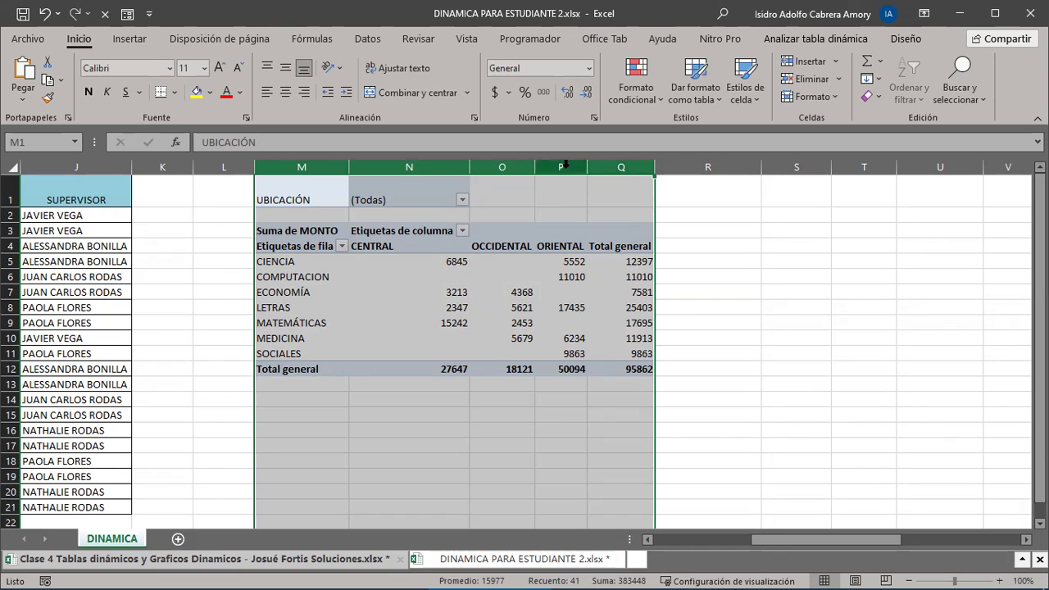
{"action": "right_click", "coordinate": [565, 166]}
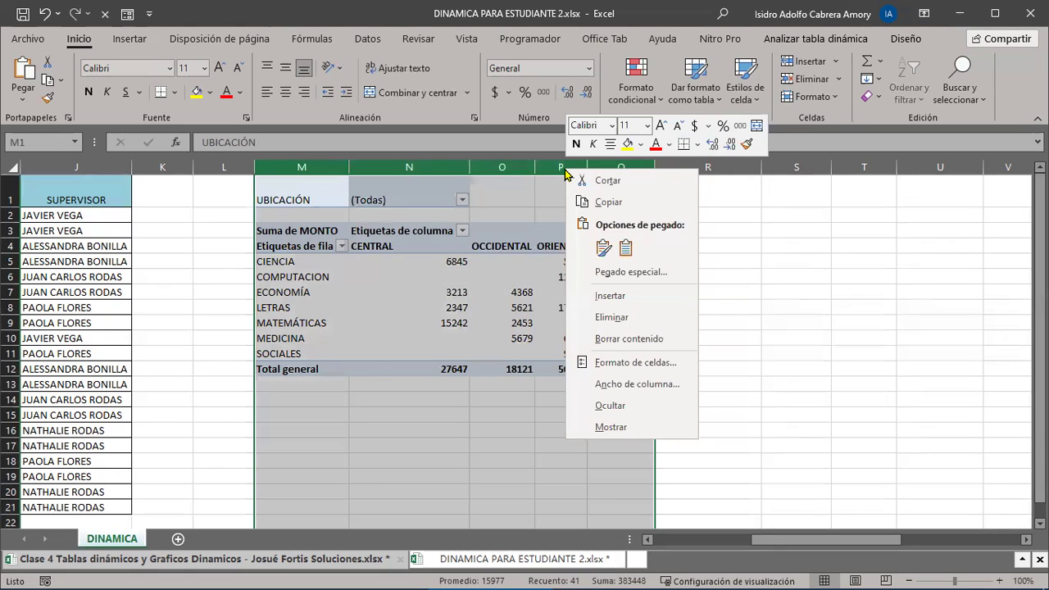
{"action": "left_click", "coordinate": [601, 318]}
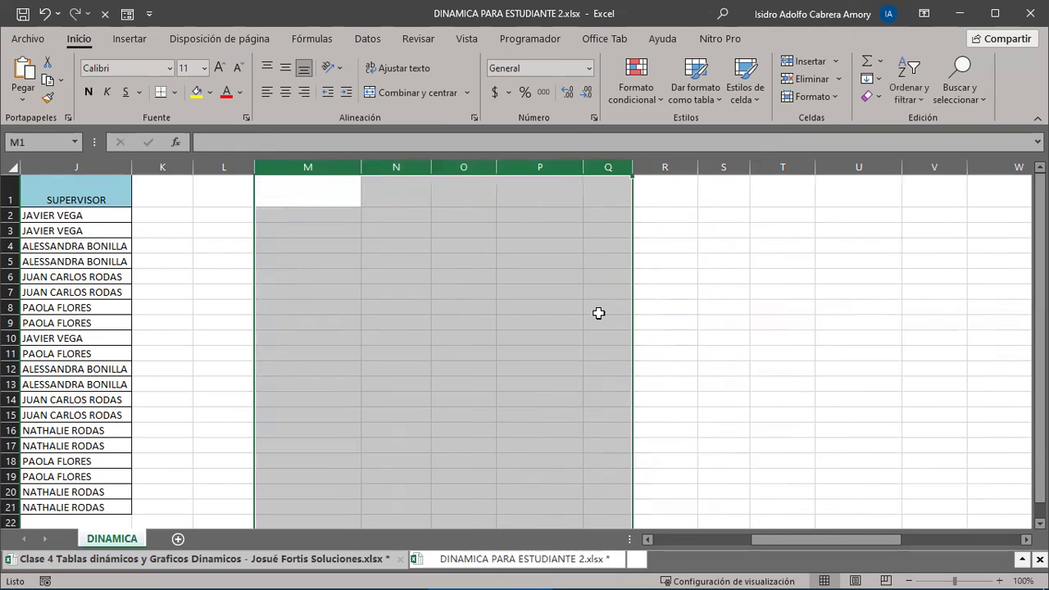
{"action": "left_click", "coordinate": [324, 271]}
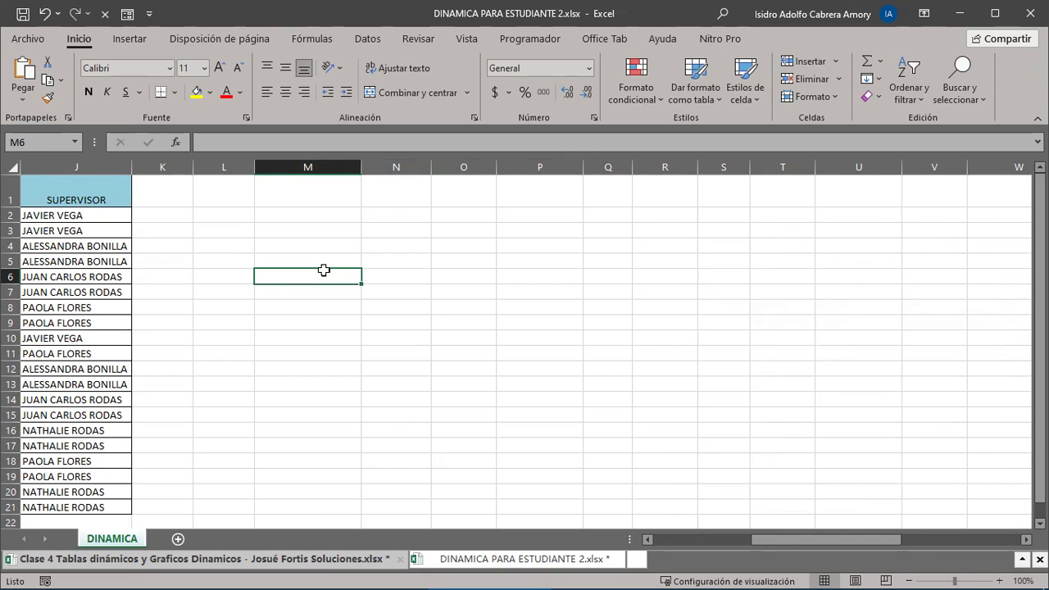
- Undo the deletions of the pivot table columns and the pivot chart
{"action": "left_click_drag", "start_coordinate": [779, 543], "coordinate": [696, 559]}
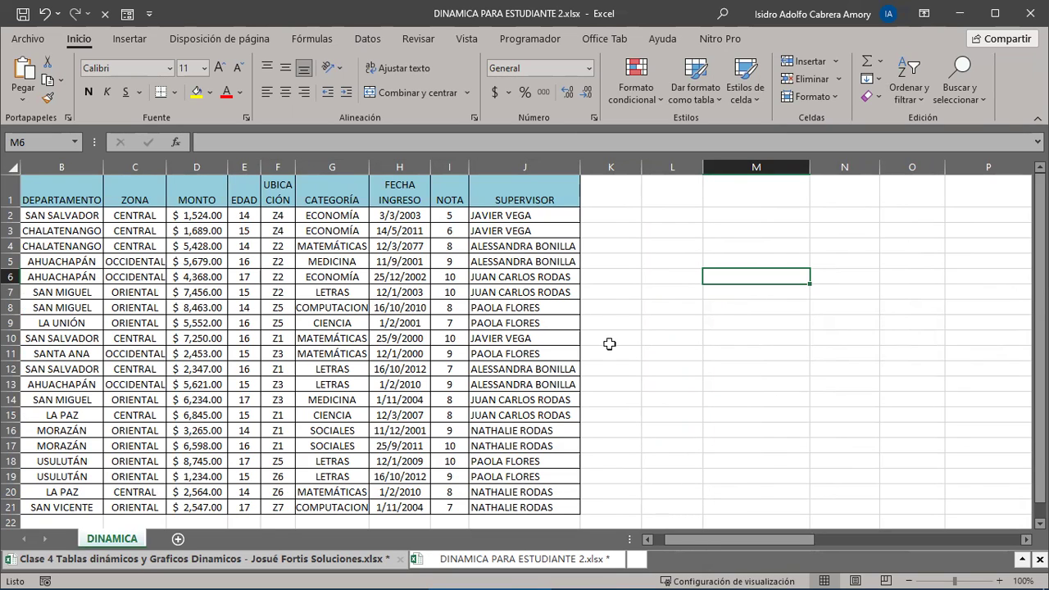
{"action": "left_click", "coordinate": [308, 287]}
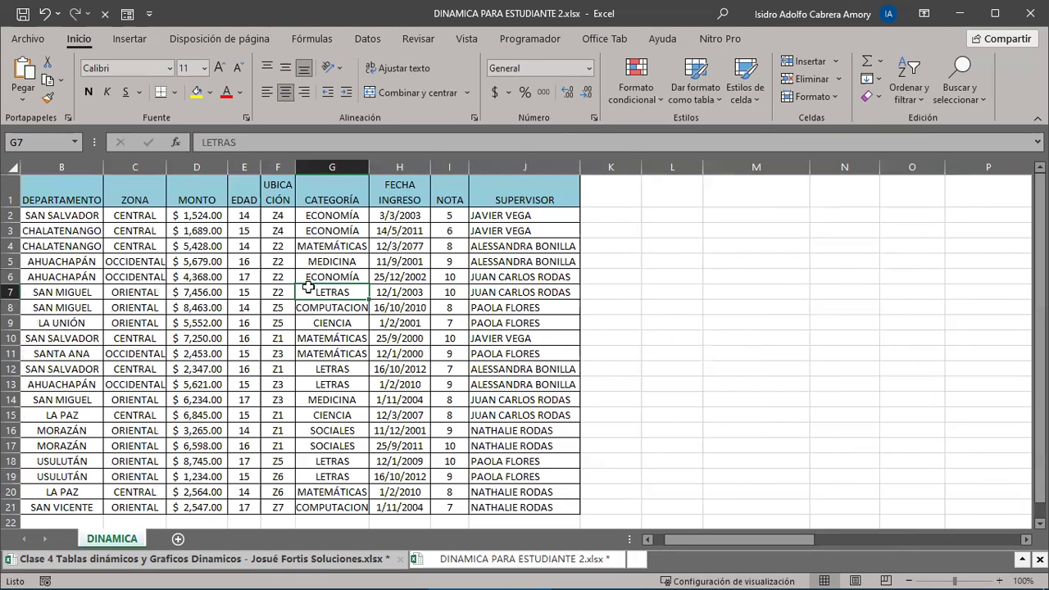
{"action": "left_click", "coordinate": [39, 18]}
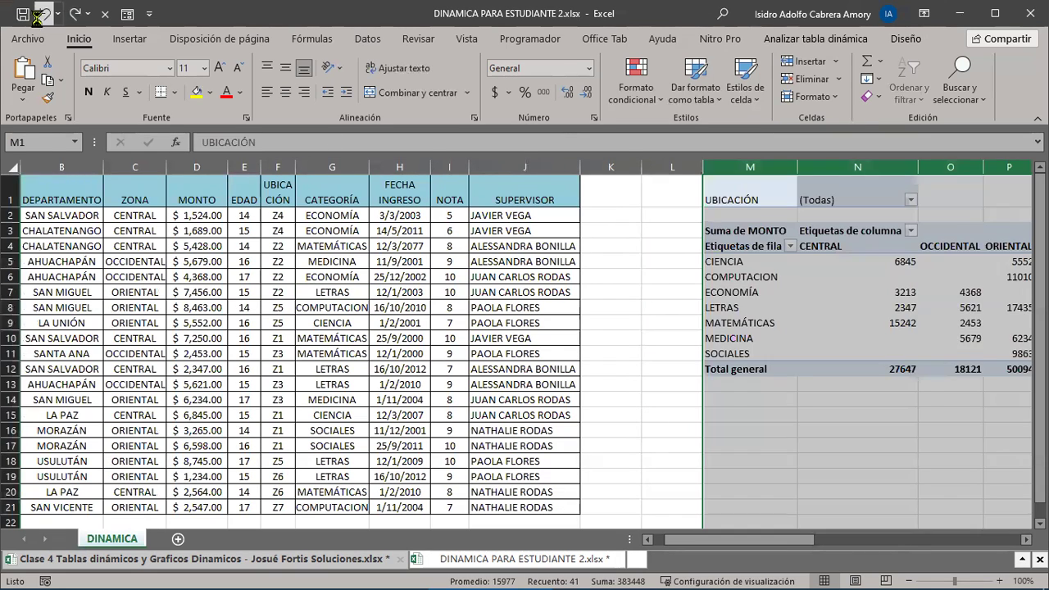
{"action": "left_click", "coordinate": [39, 18]}
{"action": "left_click_drag", "start_coordinate": [706, 541], "coordinate": [792, 539]}
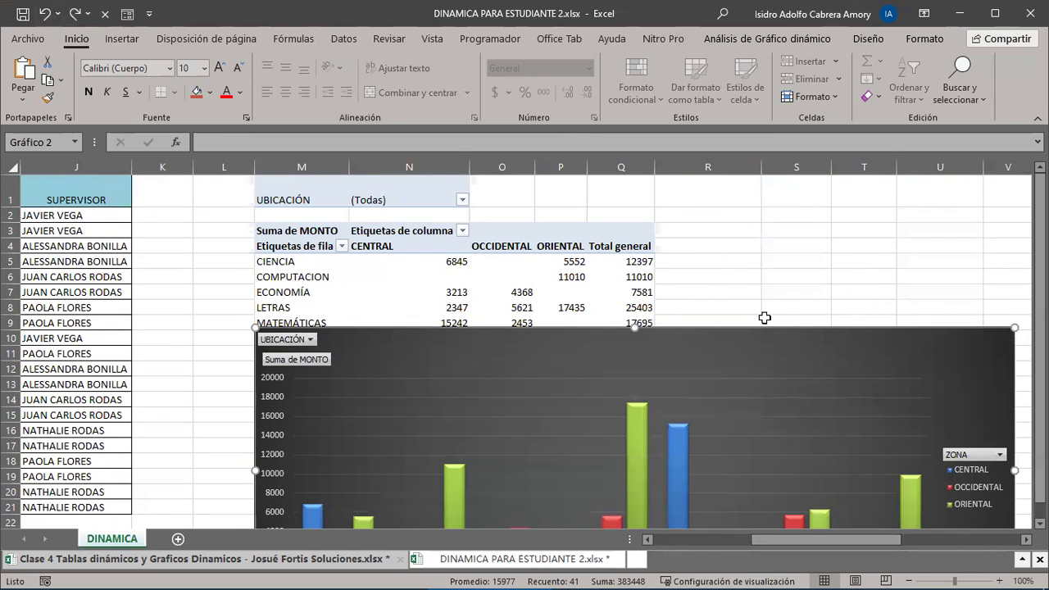
- Delete the restored pivot chart and remove columns M to Q that contain the pivot table
{"action": "key", "text": "Delete"}
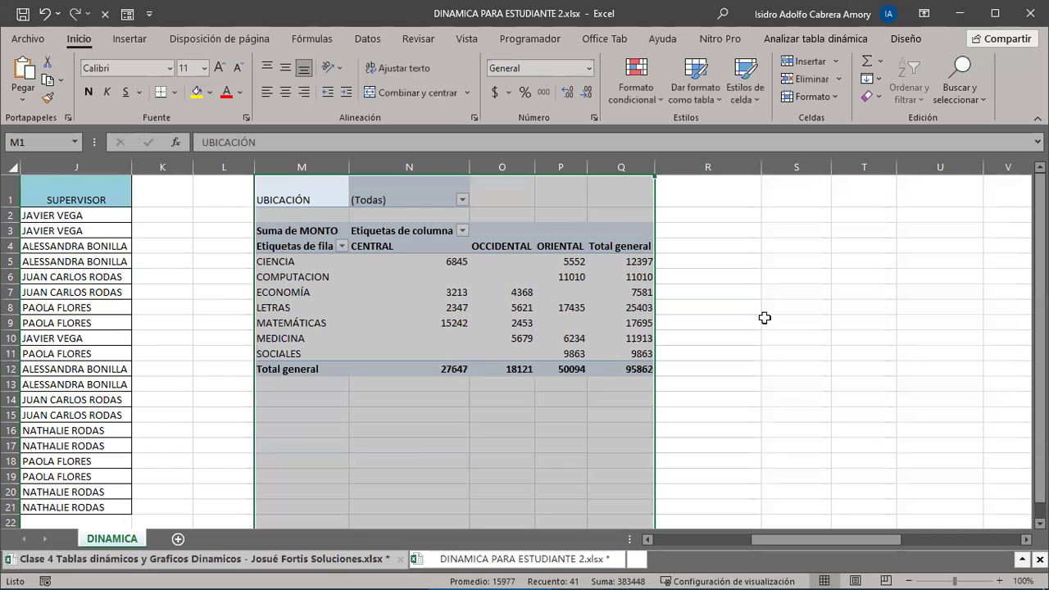
{"action": "left_click", "coordinate": [496, 445]}
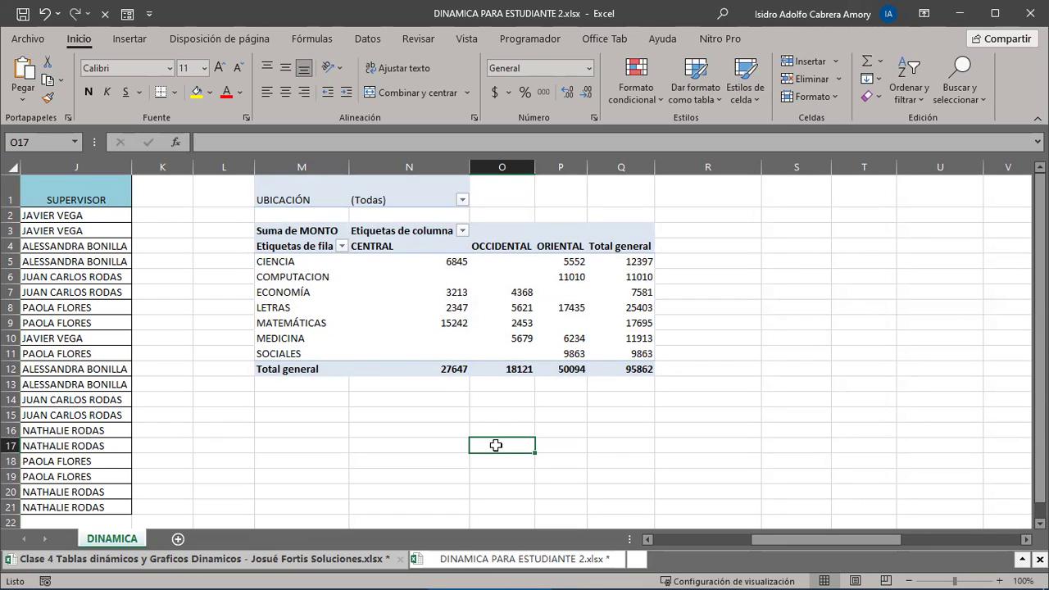
{"action": "left_click", "coordinate": [292, 163]}
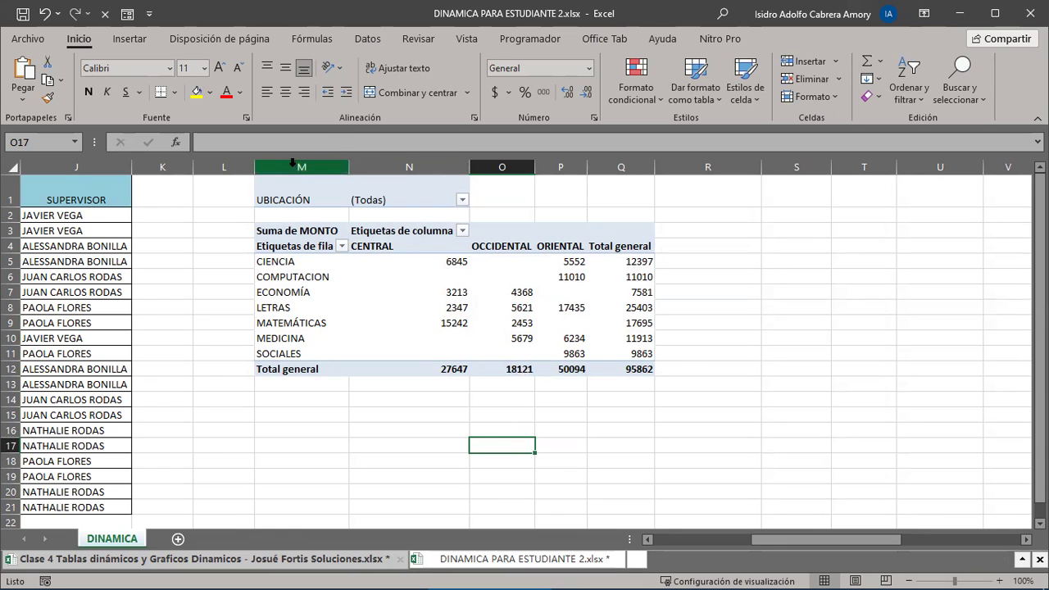
{"action": "left_click_drag", "start_coordinate": [293, 163], "coordinate": [607, 163]}
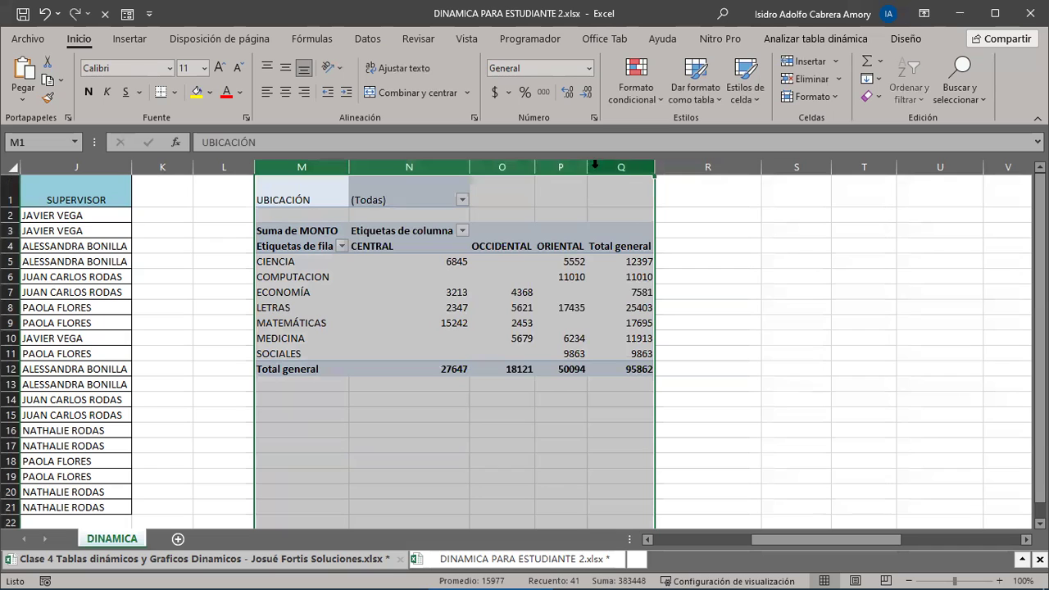
{"action": "right_click", "coordinate": [510, 167]}
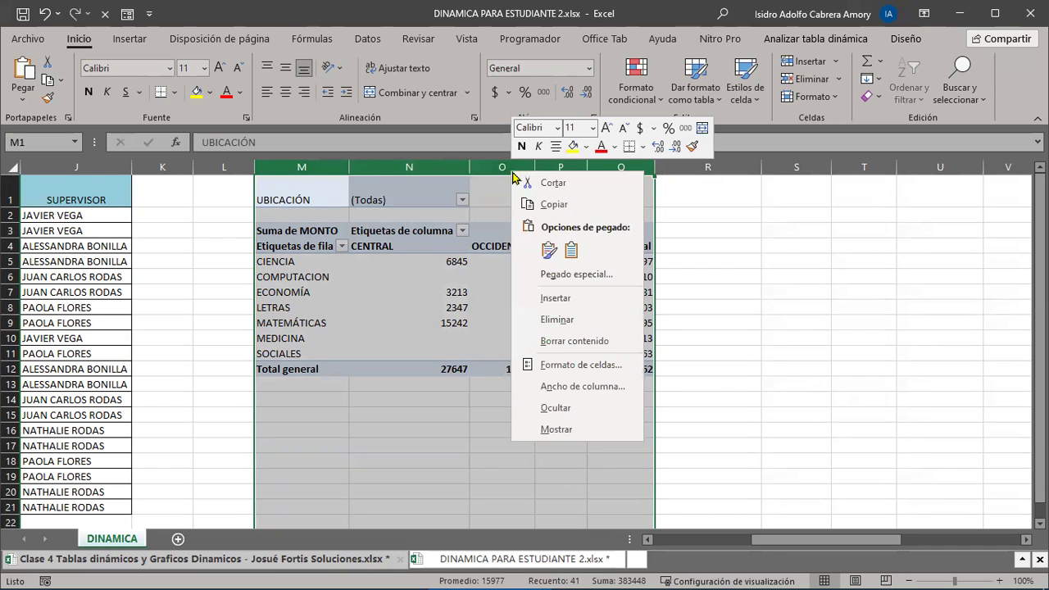
{"action": "left_click", "coordinate": [557, 318]}
{"action": "left_click", "coordinate": [394, 309]}
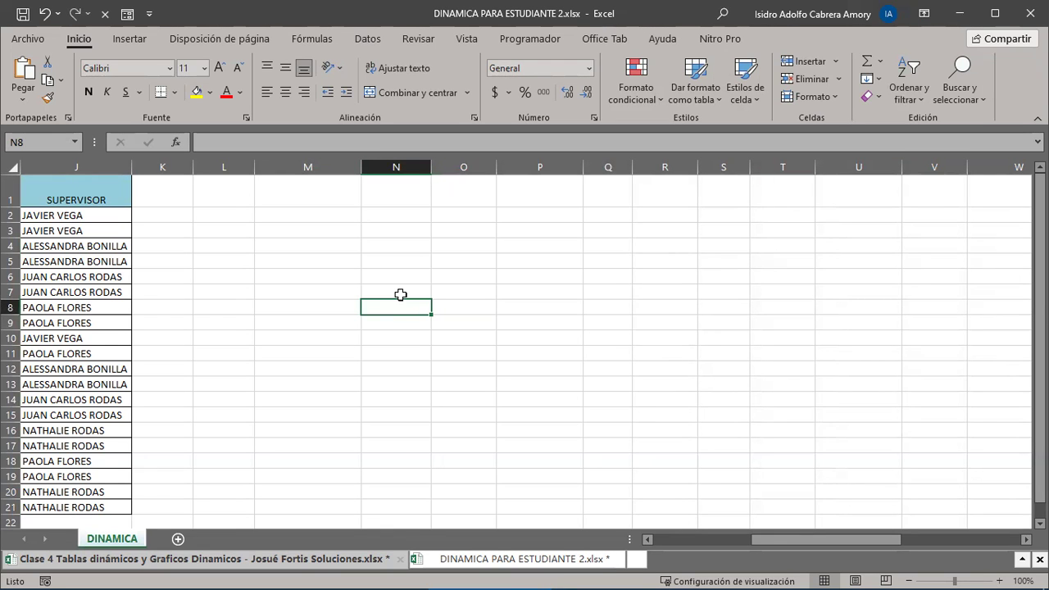
- Insert a pivot chart from the data range A1:J21, placed on the existing DINAMICA sheet at cell M2
{"action": "left_click_drag", "start_coordinate": [762, 541], "coordinate": [635, 565]}
{"action": "left_click", "coordinate": [535, 306]}
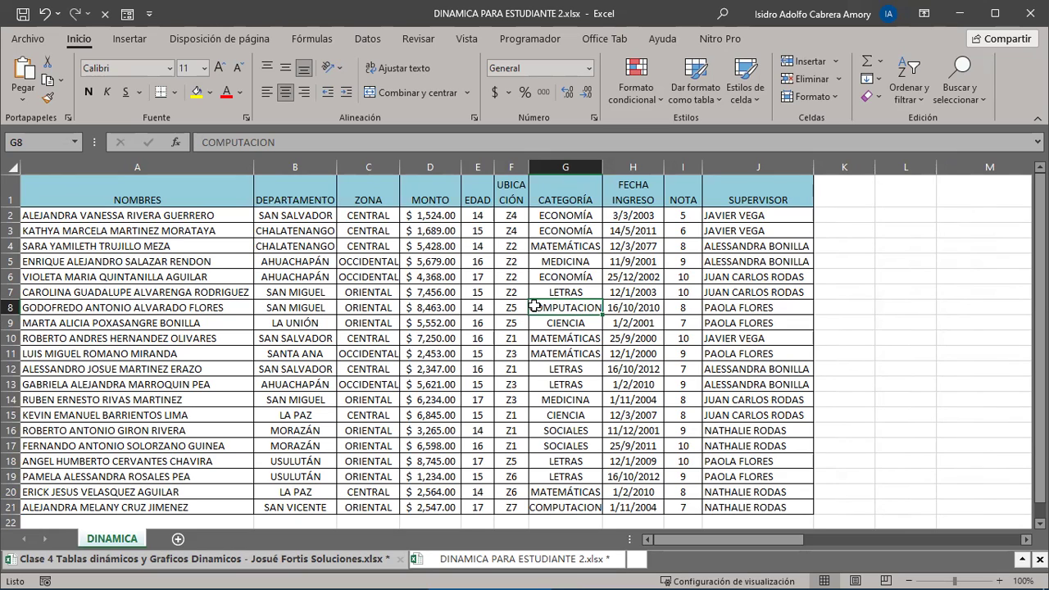
{"action": "left_click", "coordinate": [128, 47]}
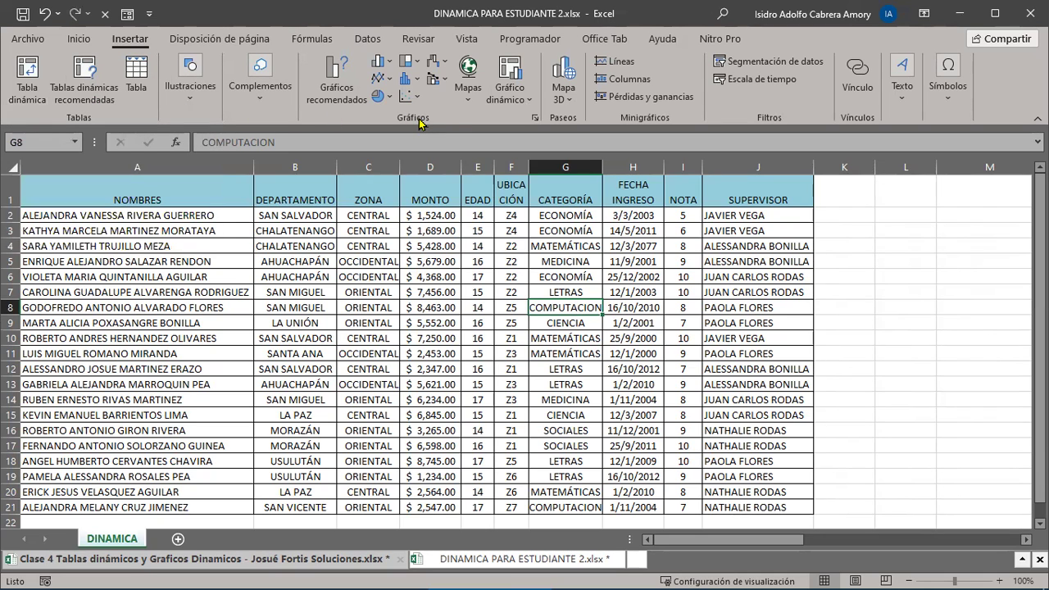
{"action": "left_click", "coordinate": [511, 72]}
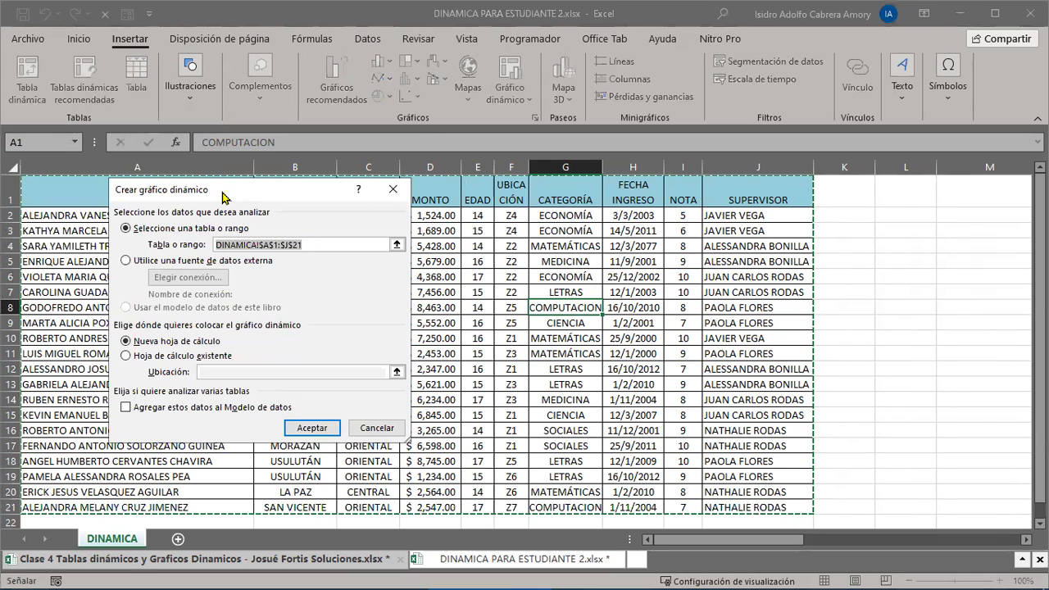
{"action": "left_click_drag", "start_coordinate": [224, 198], "coordinate": [520, 218]}
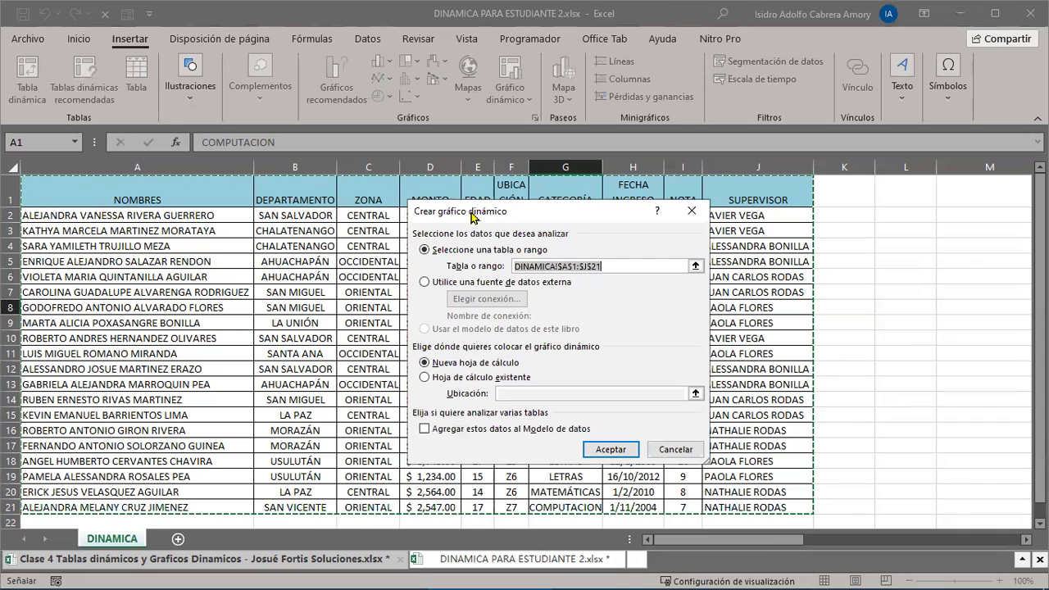
{"action": "left_click", "coordinate": [424, 378]}
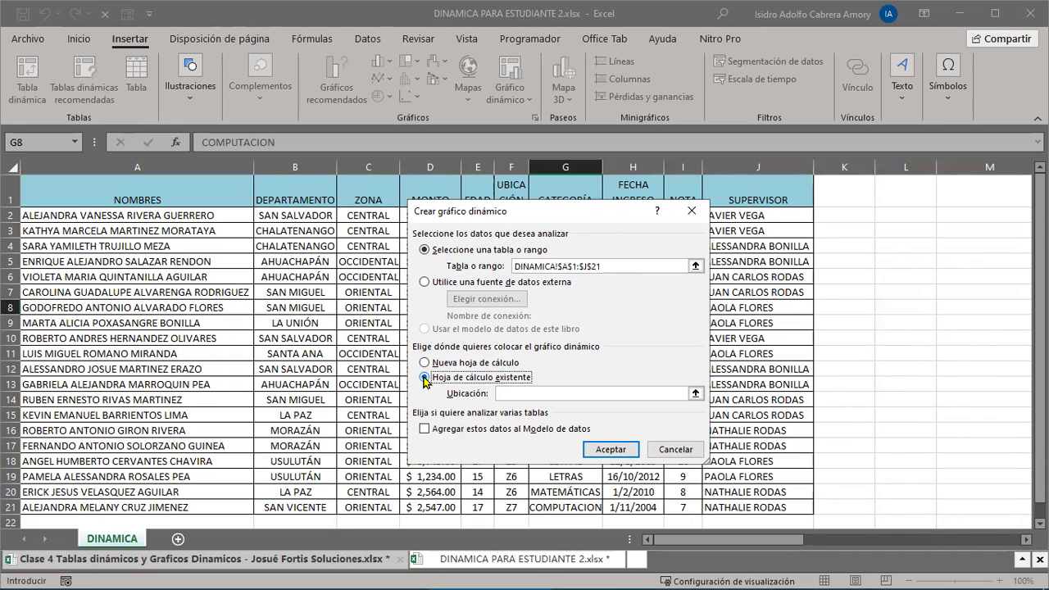
{"action": "left_click", "coordinate": [517, 393]}
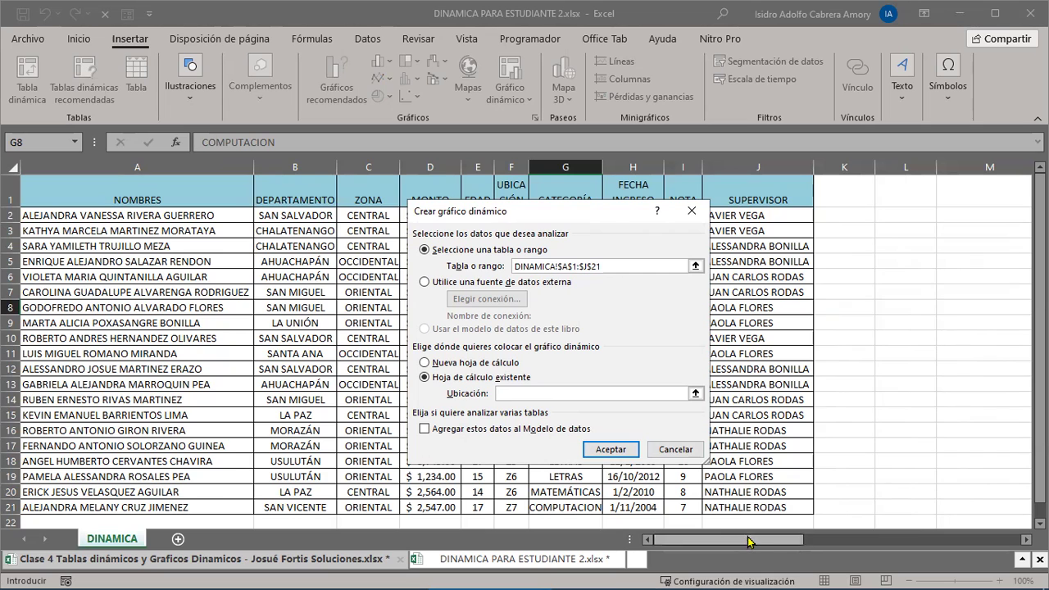
{"action": "left_click_drag", "start_coordinate": [747, 541], "coordinate": [770, 547]}
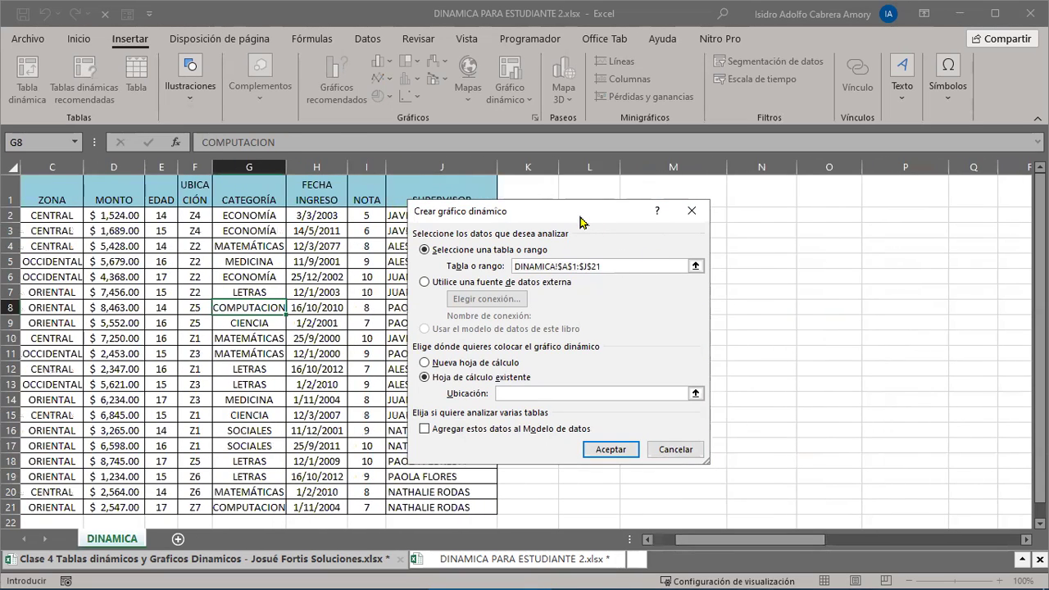
{"action": "left_click_drag", "start_coordinate": [580, 218], "coordinate": [420, 237]}
{"action": "left_click", "coordinate": [648, 215]}
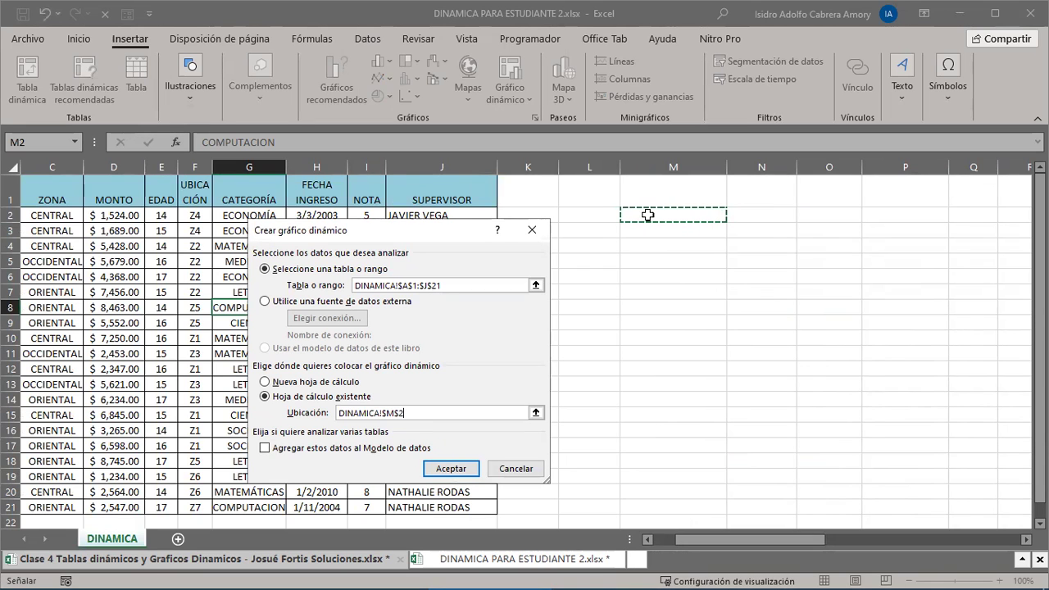
{"action": "left_click", "coordinate": [449, 470]}
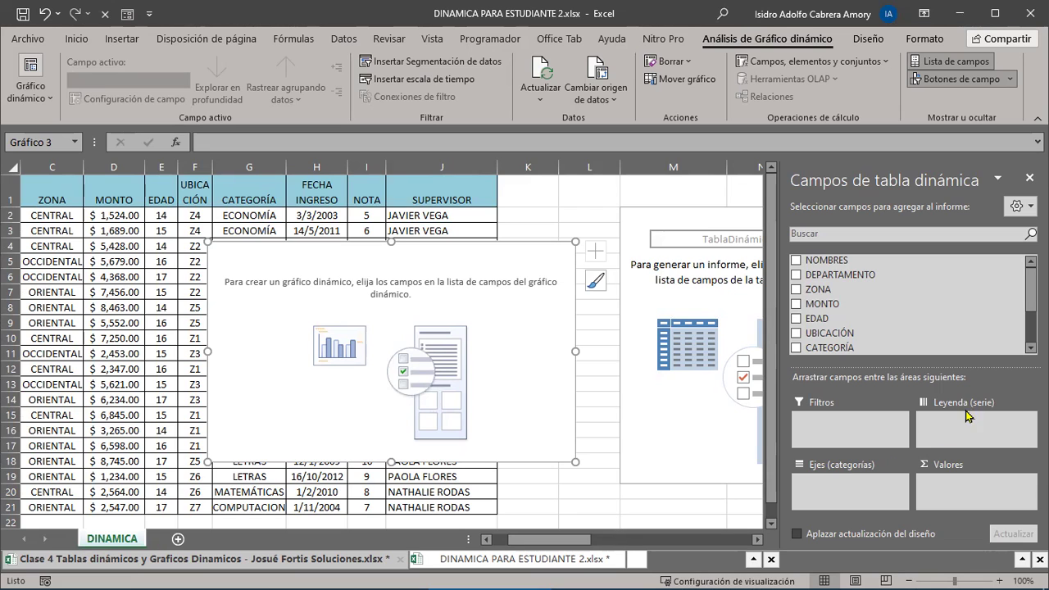
- Lay out the pivot chart with ZONA as legend series, DEPARTAMENTO as axis categories and the sum of MONTO as values
{"action": "left_click_drag", "start_coordinate": [841, 294], "coordinate": [967, 432]}
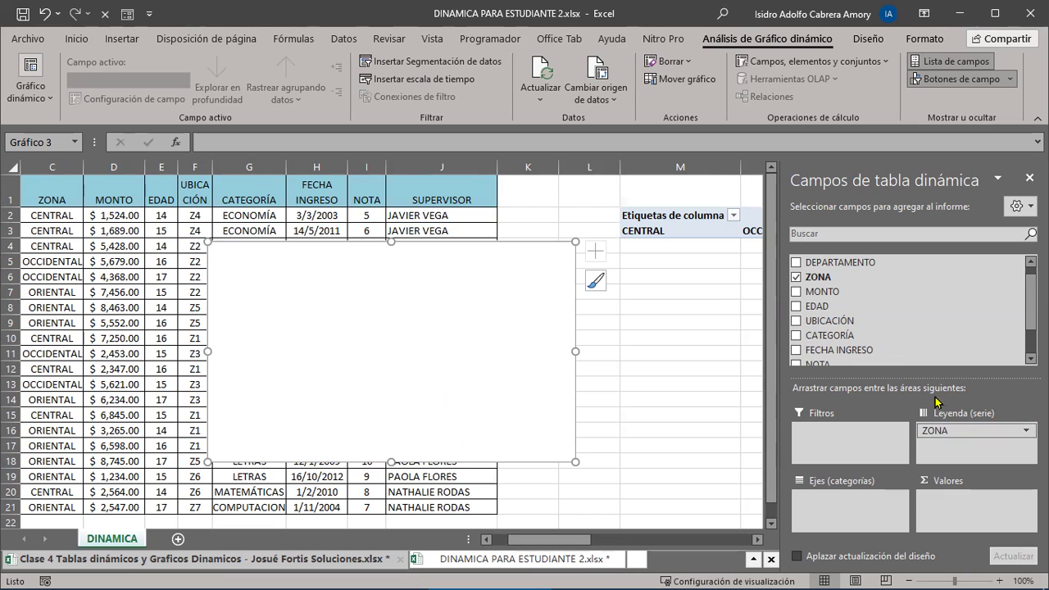
{"action": "left_click_drag", "start_coordinate": [828, 266], "coordinate": [856, 502]}
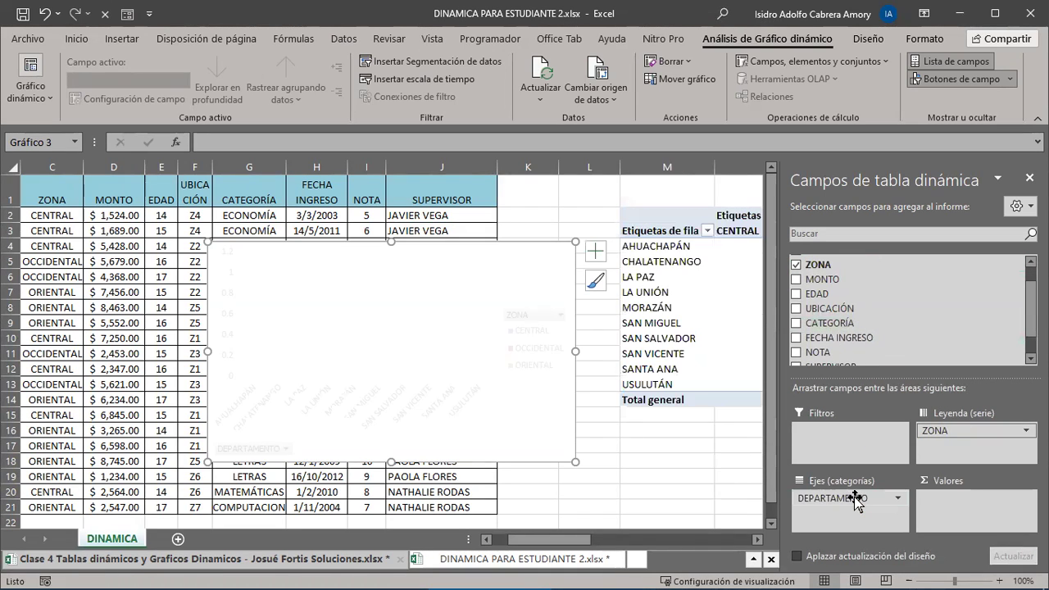
{"action": "left_click_drag", "start_coordinate": [589, 539], "coordinate": [599, 563]}
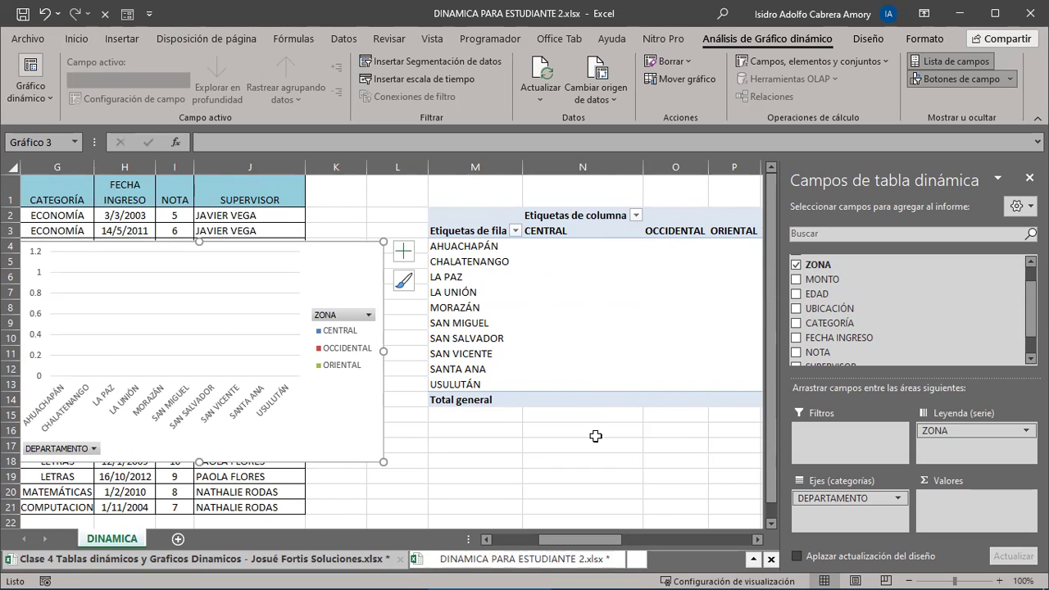
{"action": "scroll", "coordinate": [863, 322], "scroll_direction": "down", "scroll_amount": 1}
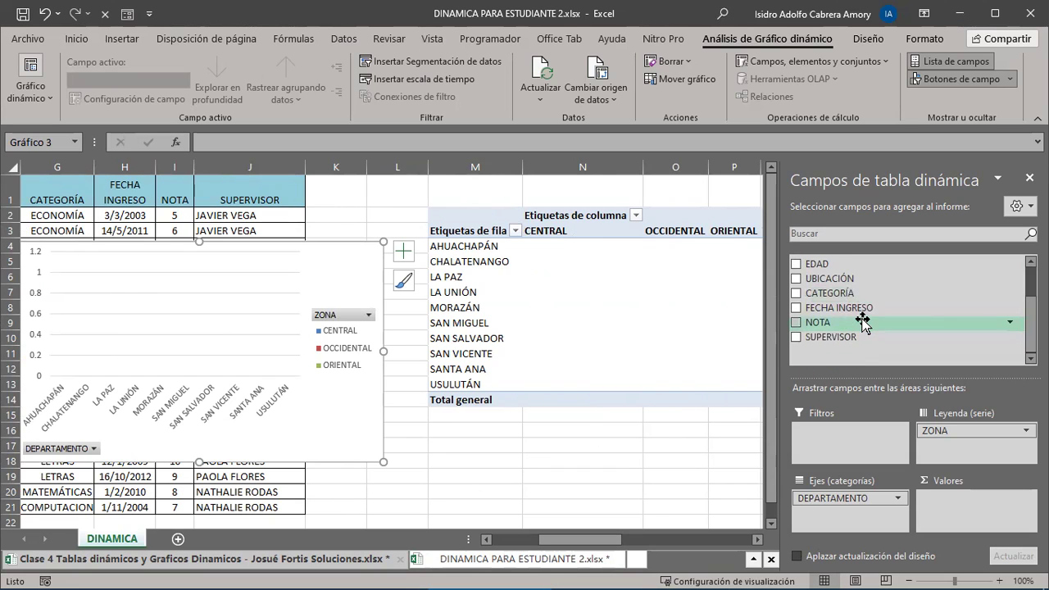
{"action": "scroll", "coordinate": [862, 322], "scroll_direction": "up", "scroll_amount": 2}
{"action": "left_click_drag", "start_coordinate": [826, 302], "coordinate": [987, 503]}
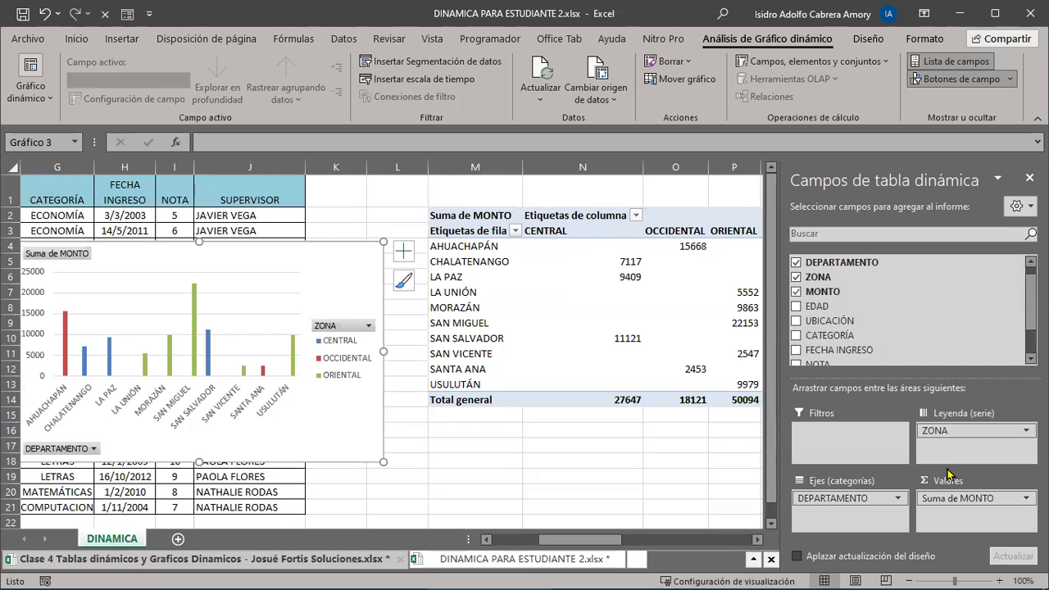
- Move the pivot chart below the pivot table's total row and close the field list
{"action": "left_click_drag", "start_coordinate": [571, 537], "coordinate": [587, 543]}
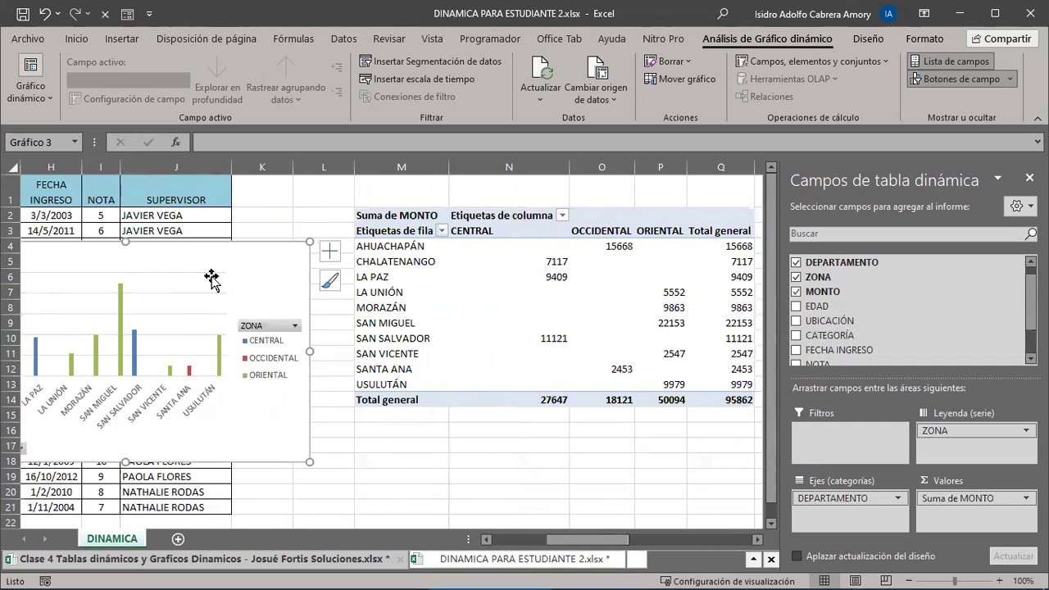
{"action": "left_click_drag", "start_coordinate": [194, 256], "coordinate": [626, 441]}
{"action": "scroll", "coordinate": [625, 441], "scroll_direction": "down", "scroll_amount": 3}
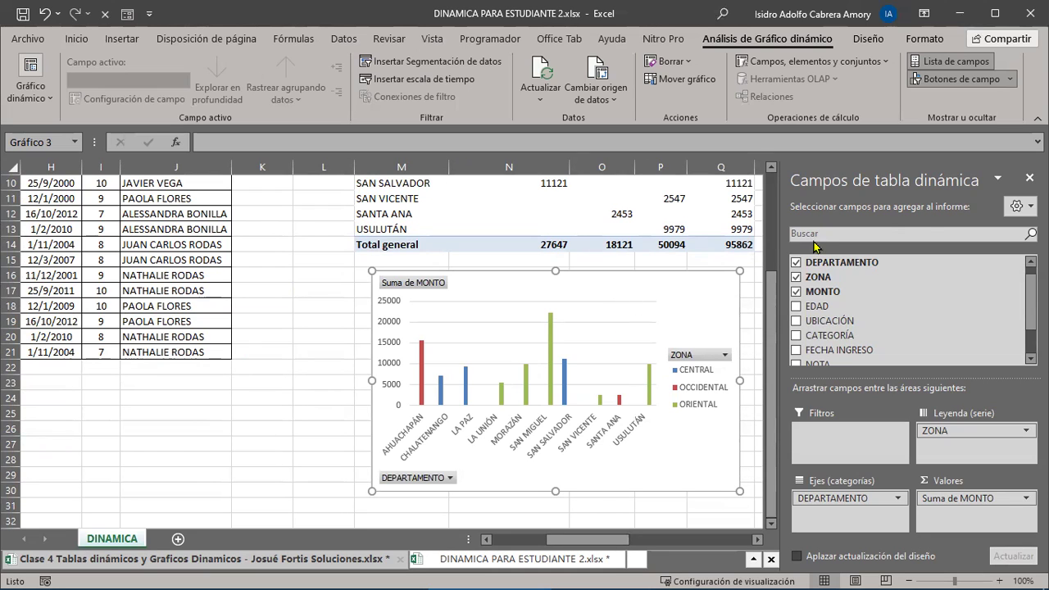
{"action": "left_click", "coordinate": [1029, 178]}
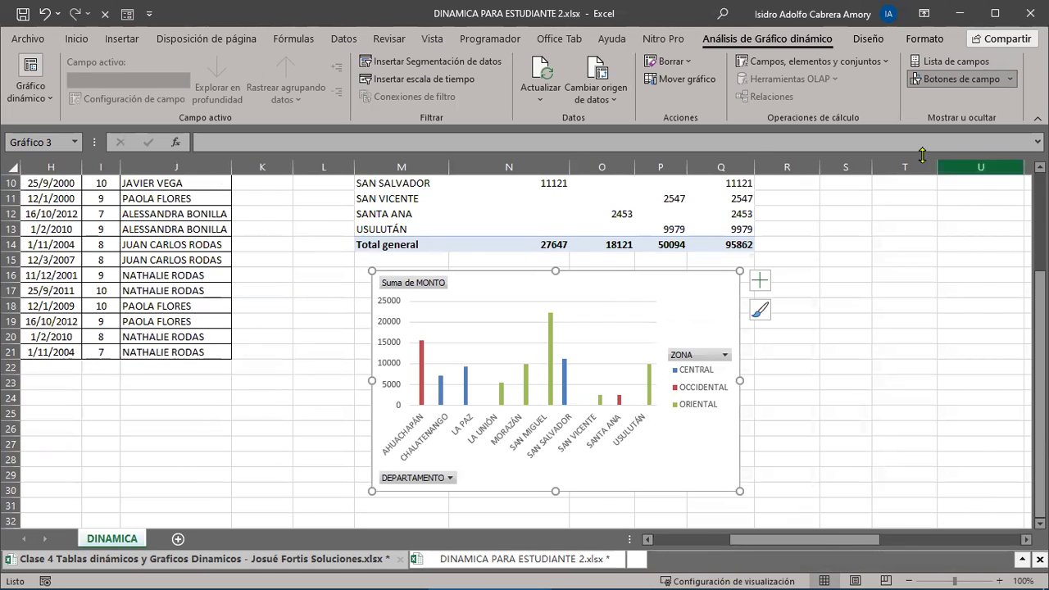
- Apply the dark-background chart style to the pivot chart and enlarge it in both width and height
{"action": "left_click", "coordinate": [889, 38]}
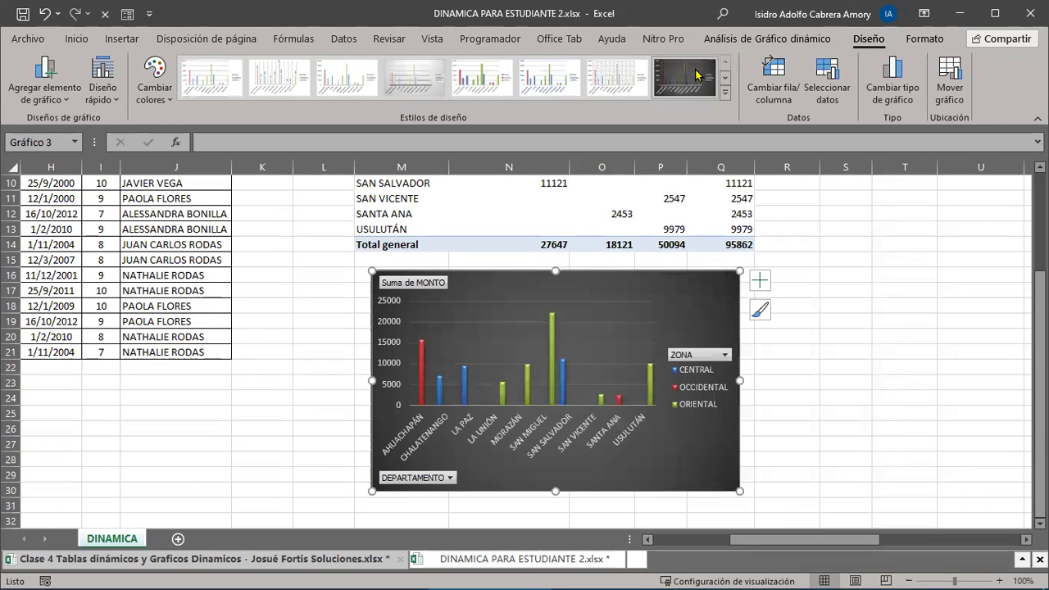
{"action": "left_click", "coordinate": [698, 81]}
{"action": "left_click_drag", "start_coordinate": [740, 381], "coordinate": [957, 379]}
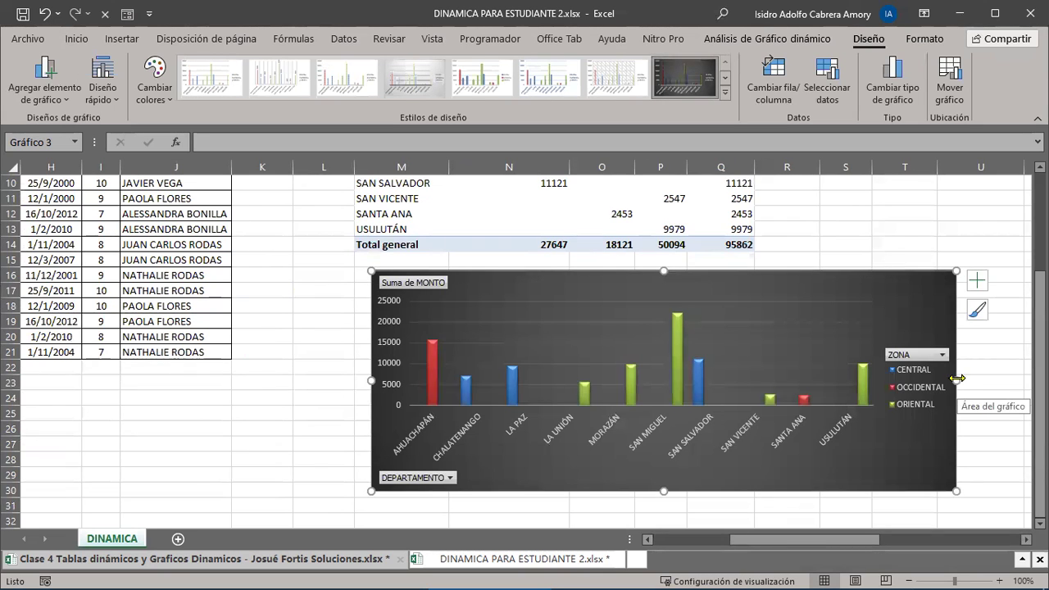
{"action": "scroll", "coordinate": [957, 381], "scroll_direction": "down", "scroll_amount": 2}
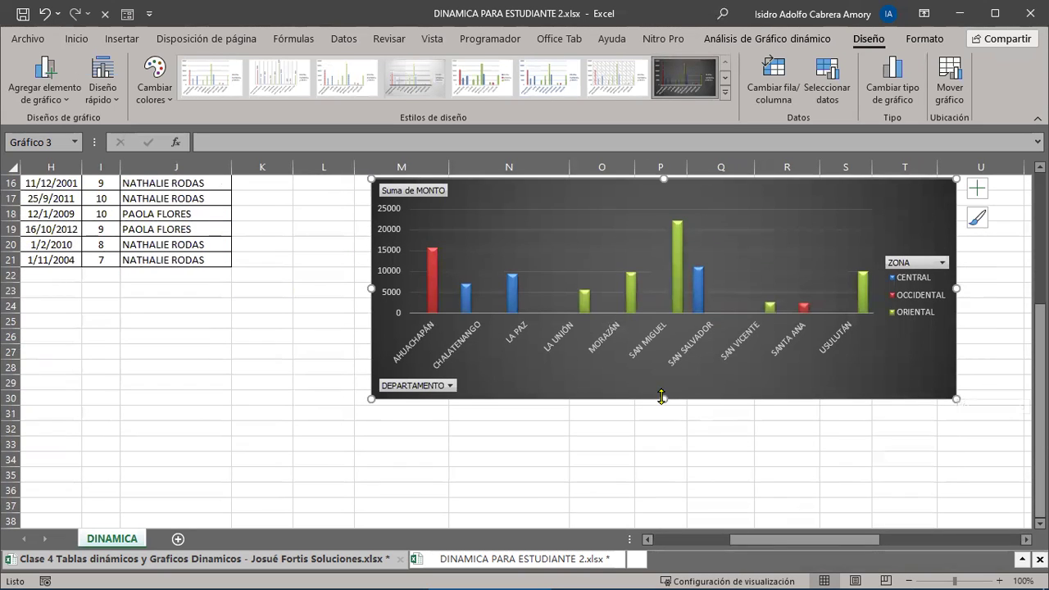
{"action": "left_click_drag", "start_coordinate": [662, 402], "coordinate": [792, 490]}
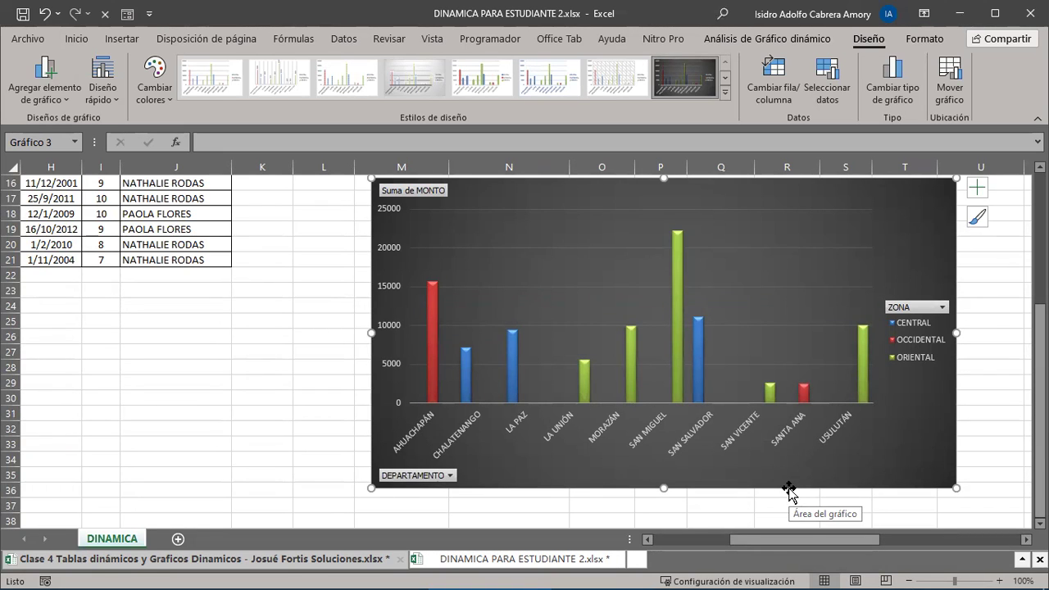
- Move the pivot chart so its edge lines up with the start of column M, below the pivot table's total row
{"action": "scroll", "coordinate": [789, 490], "scroll_direction": "up", "scroll_amount": 3}
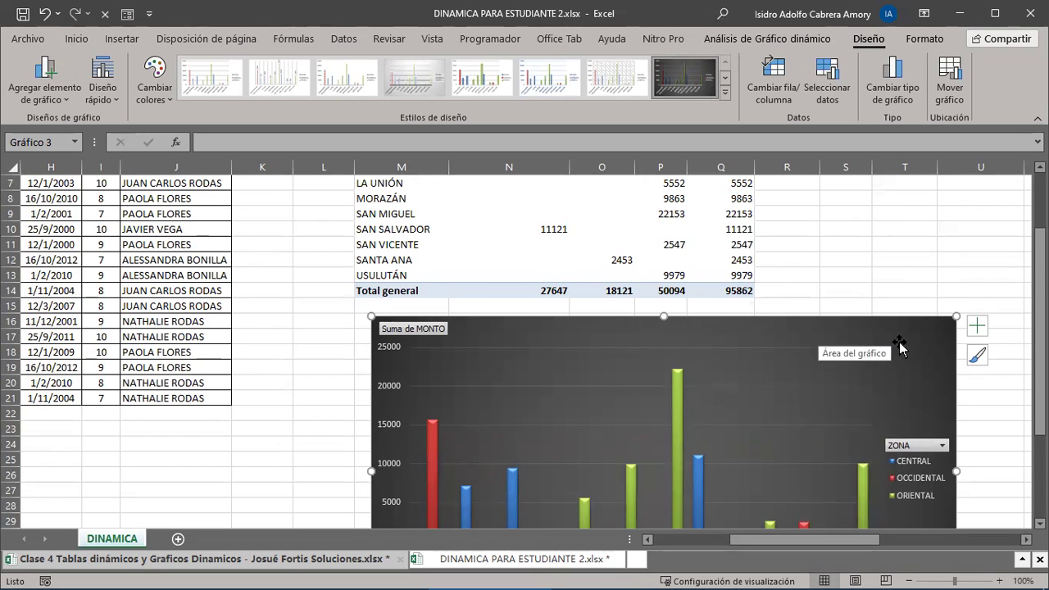
{"action": "left_click_drag", "start_coordinate": [901, 332], "coordinate": [895, 328]}
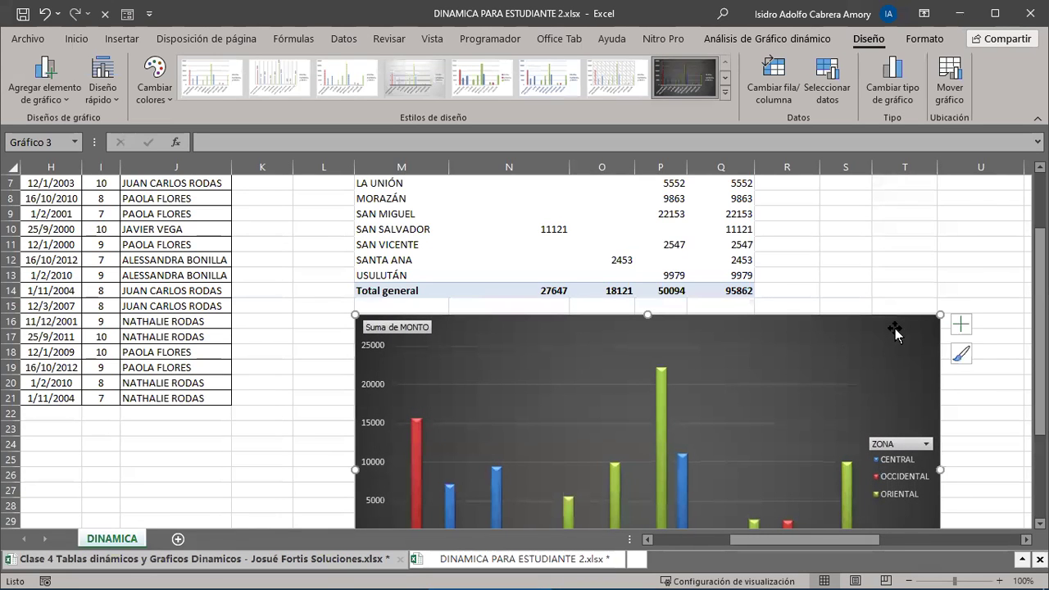
{"action": "scroll", "coordinate": [895, 328], "scroll_direction": "up", "scroll_amount": 2}
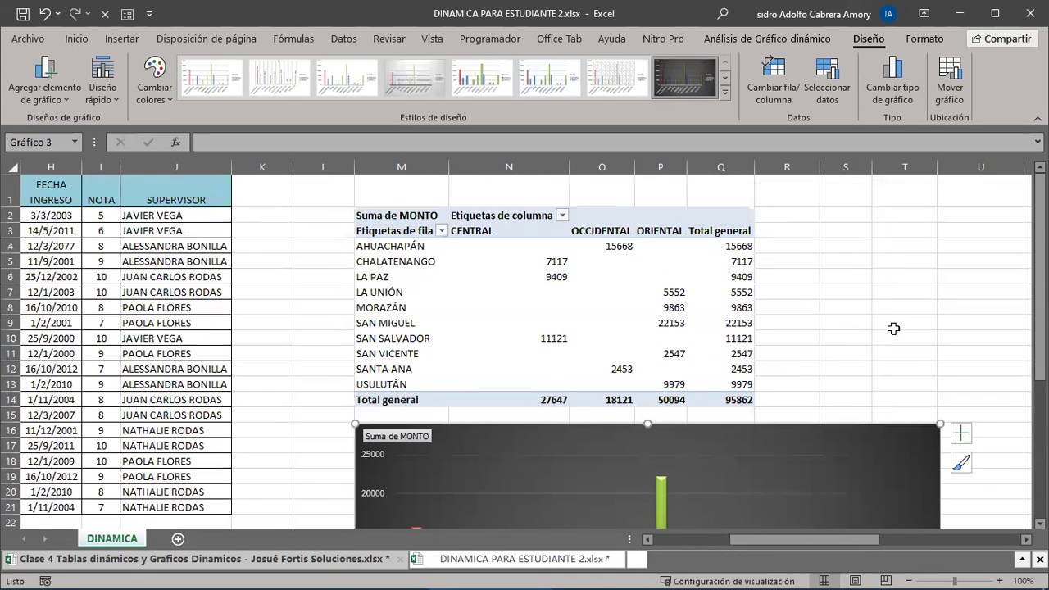
{"action": "scroll", "coordinate": [894, 328], "scroll_direction": "down", "scroll_amount": 3}
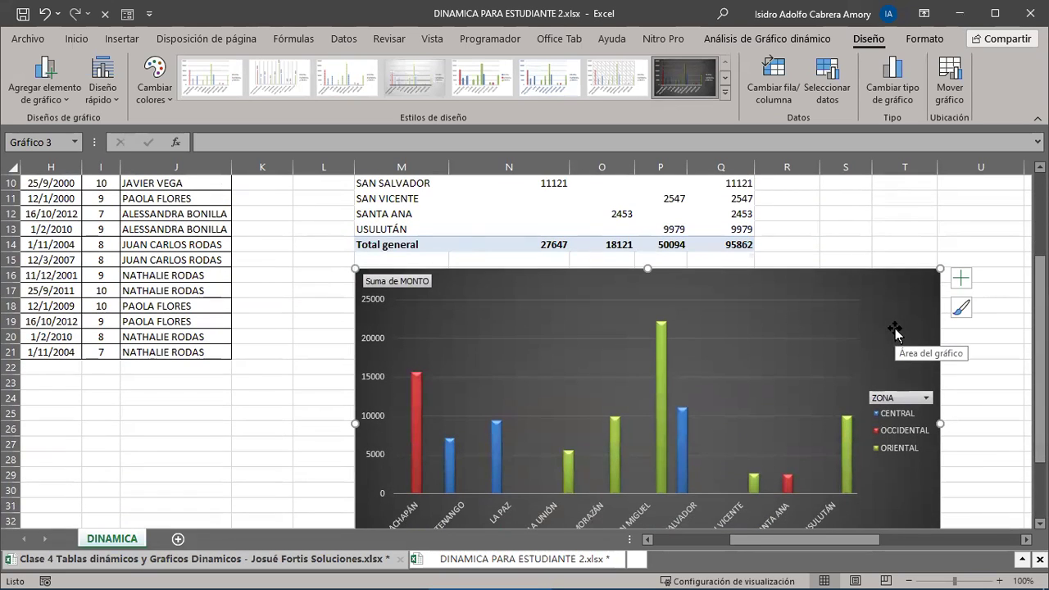
{"action": "mouse_move", "coordinate": [922, 585]}
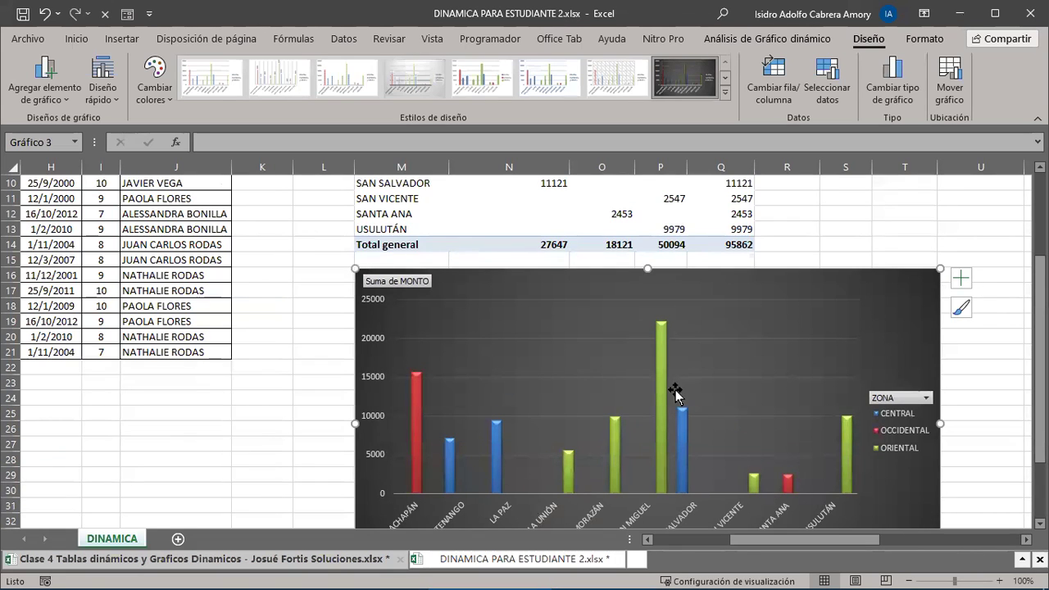
{"action": "left_click", "coordinate": [134, 41]}
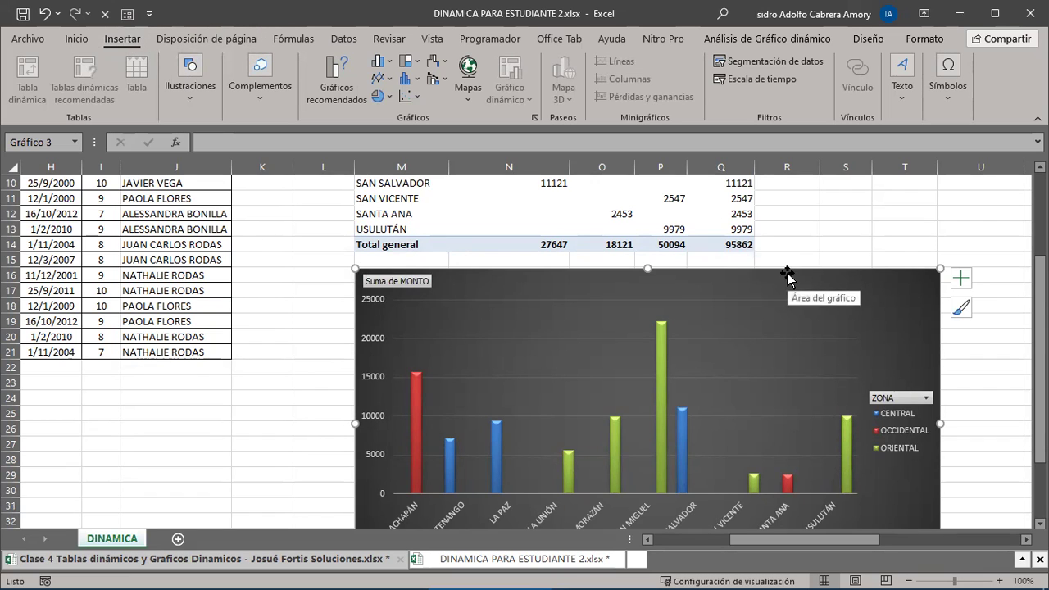
{"action": "left_click", "coordinate": [187, 246]}
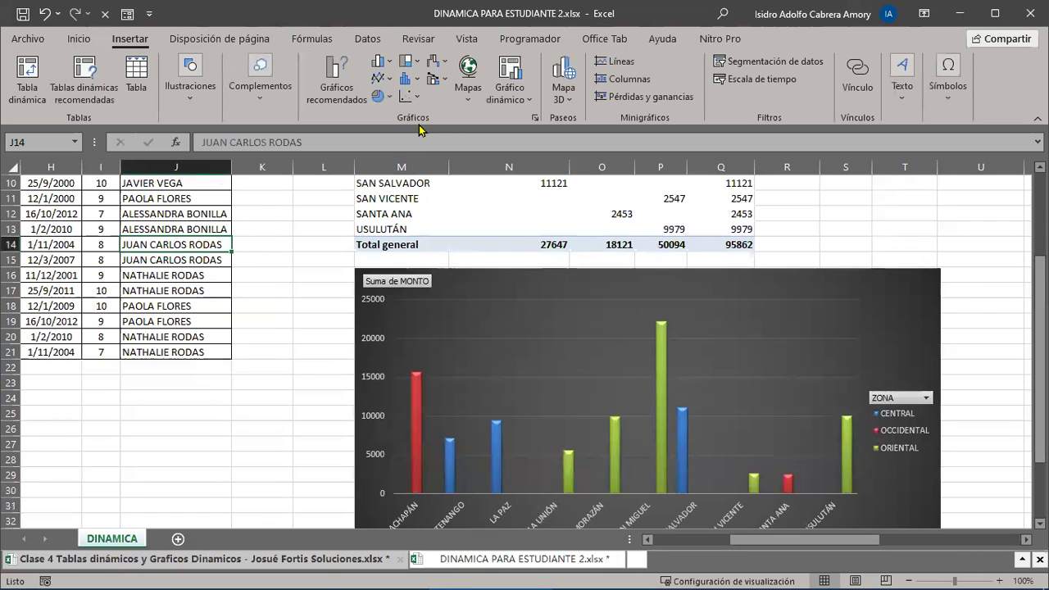
{"action": "left_click", "coordinate": [511, 72]}
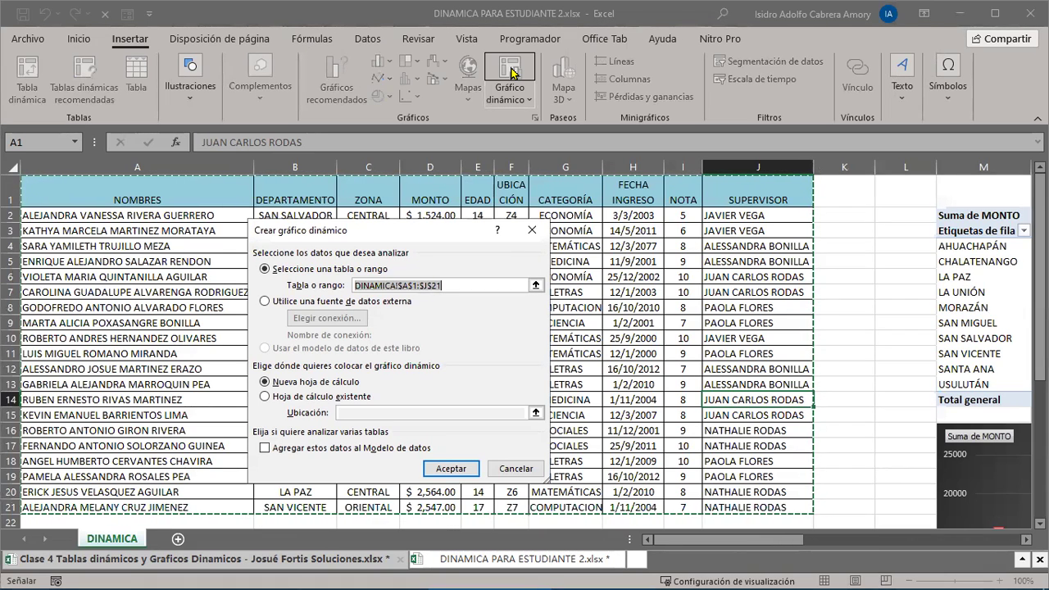
{"action": "left_click", "coordinate": [532, 230]}
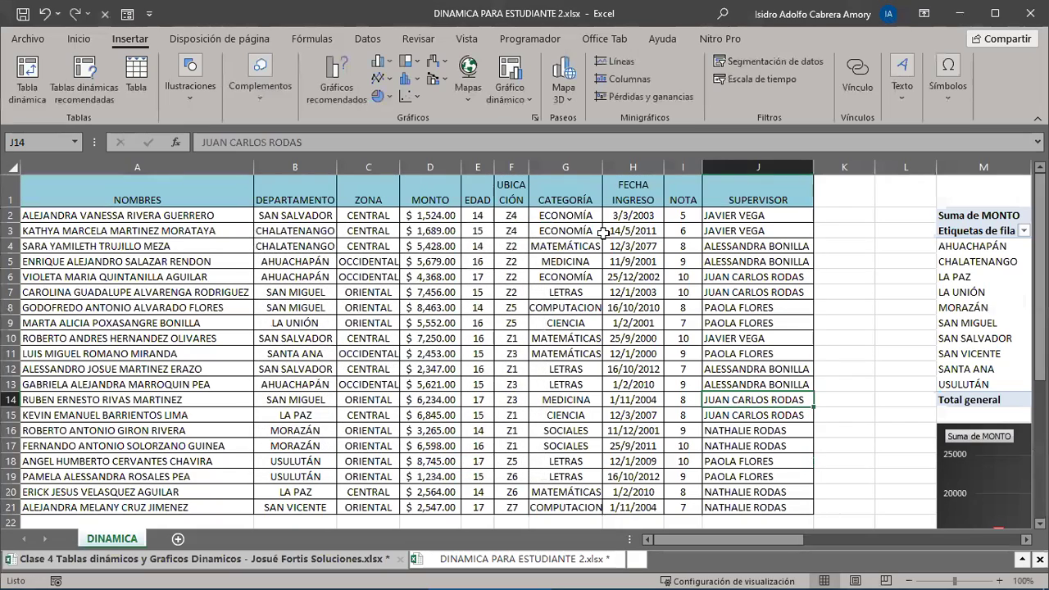
{"action": "left_click_drag", "start_coordinate": [702, 541], "coordinate": [777, 557]}
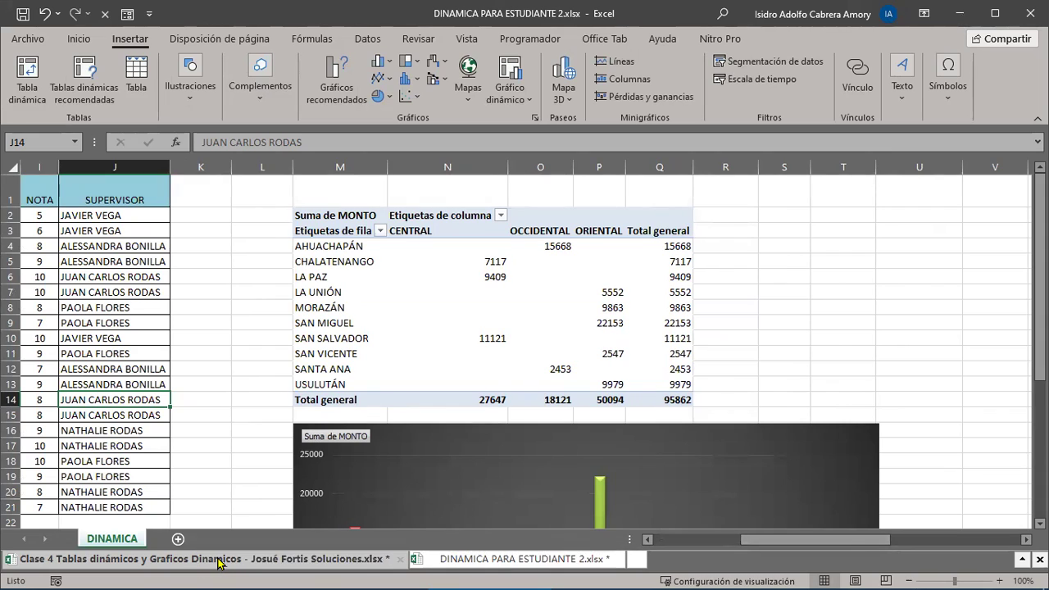
- Switch to the Clase 4 pivot table workbook and select questions 1 to 15 in G6:G22 of the Graficos Dinámicos sheet
{"action": "left_click", "coordinate": [274, 560]}
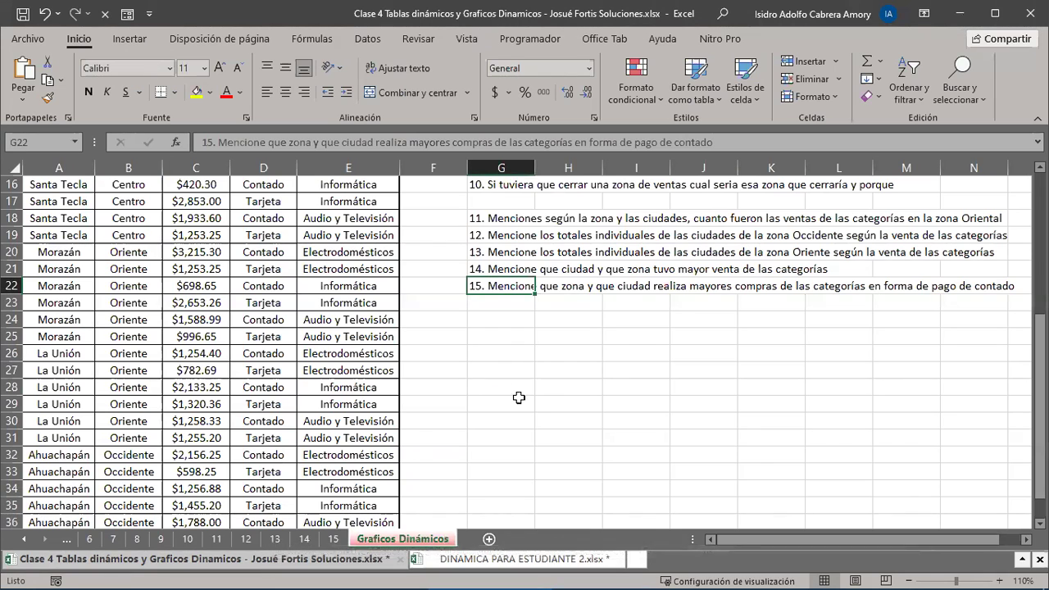
{"action": "scroll", "coordinate": [518, 399], "scroll_direction": "up", "scroll_amount": 5}
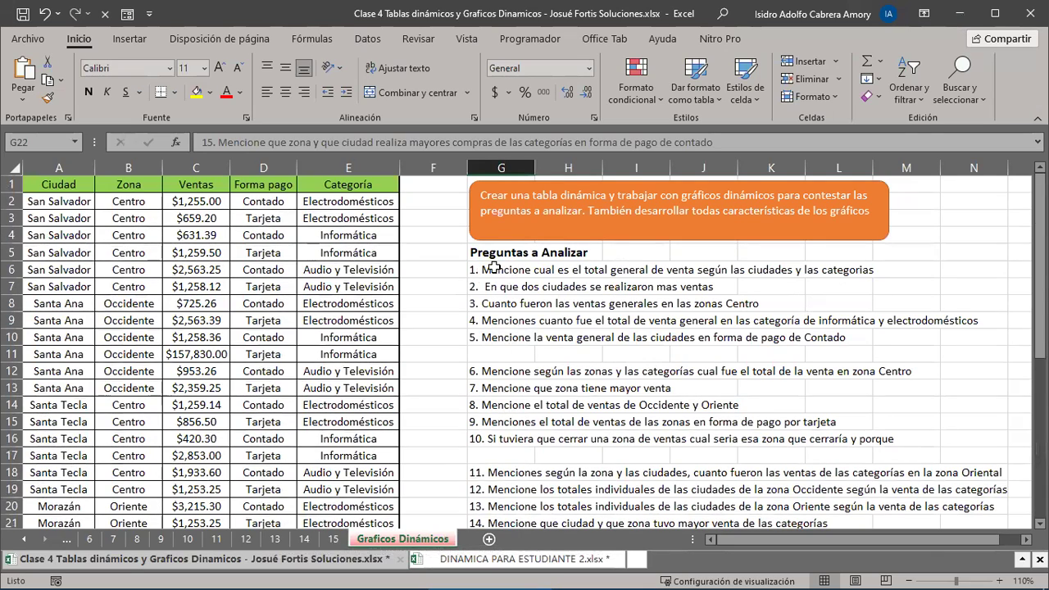
{"action": "left_click_drag", "start_coordinate": [495, 268], "coordinate": [505, 366]}
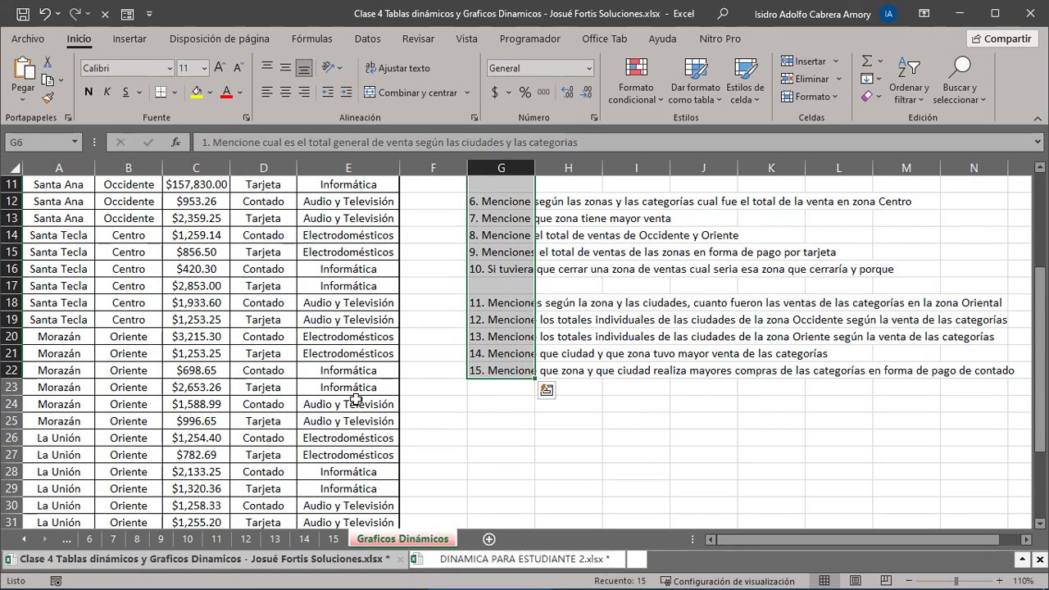
- Look through the solved pivot tables on sheets 1, 3, 4 and 5, and return to sheet 1
{"action": "left_click", "coordinate": [25, 540]}
{"action": "left_click", "coordinate": [24, 541]}
{"action": "left_click", "coordinate": [25, 541]}
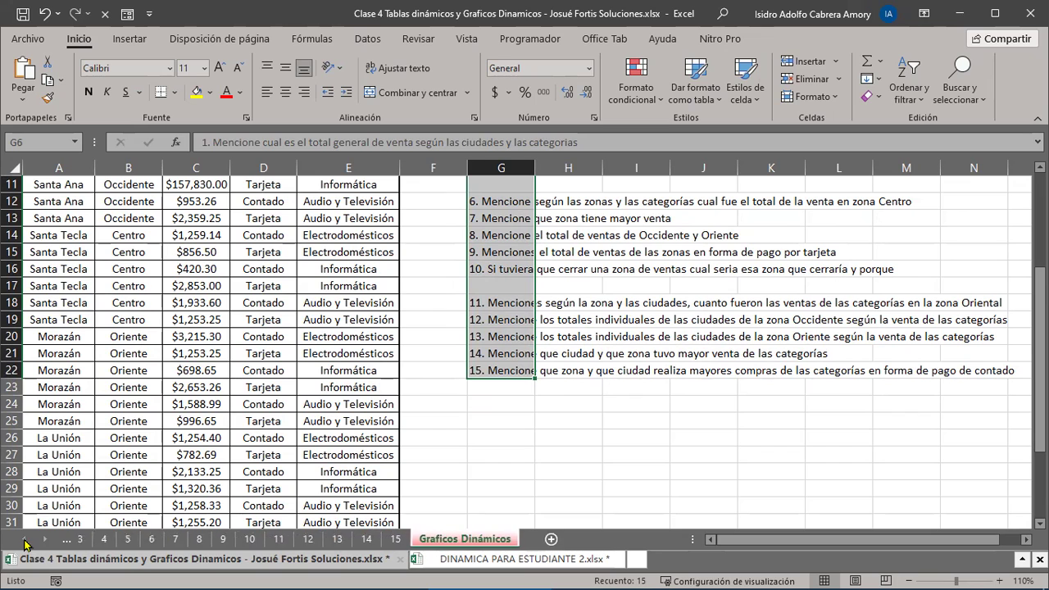
{"action": "left_click", "coordinate": [24, 541]}
{"action": "left_click", "coordinate": [25, 541]}
{"action": "left_click", "coordinate": [90, 539]}
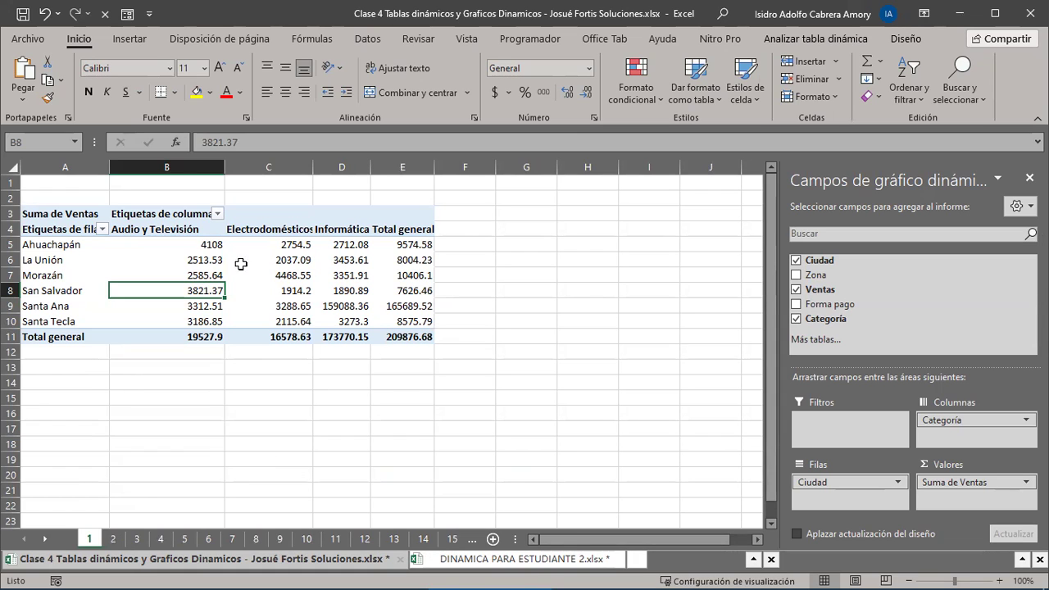
{"action": "mouse_move", "coordinate": [279, 277]}
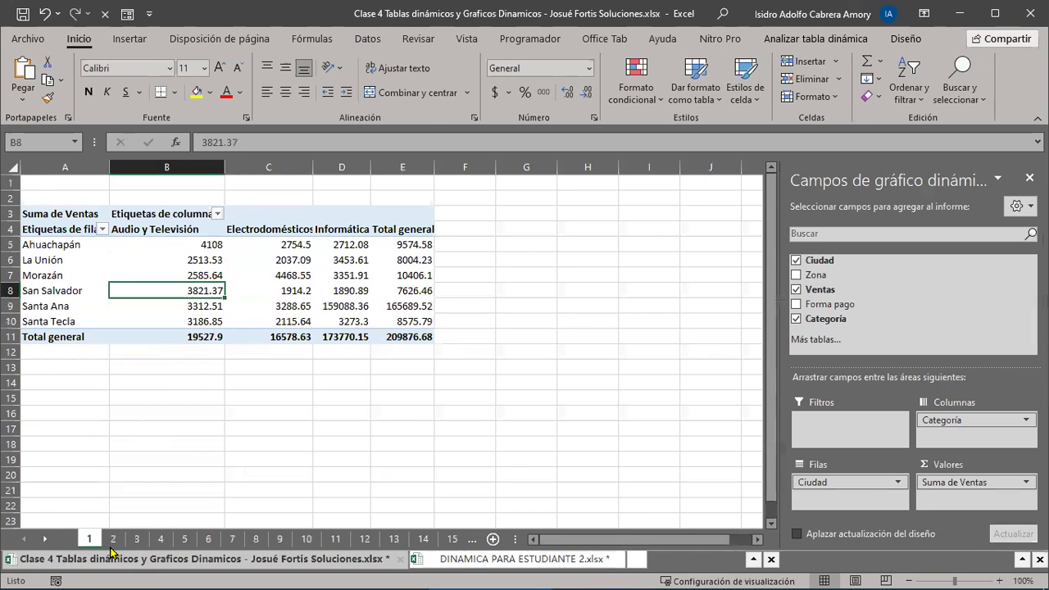
{"action": "left_click", "coordinate": [136, 540]}
{"action": "left_click", "coordinate": [158, 540]}
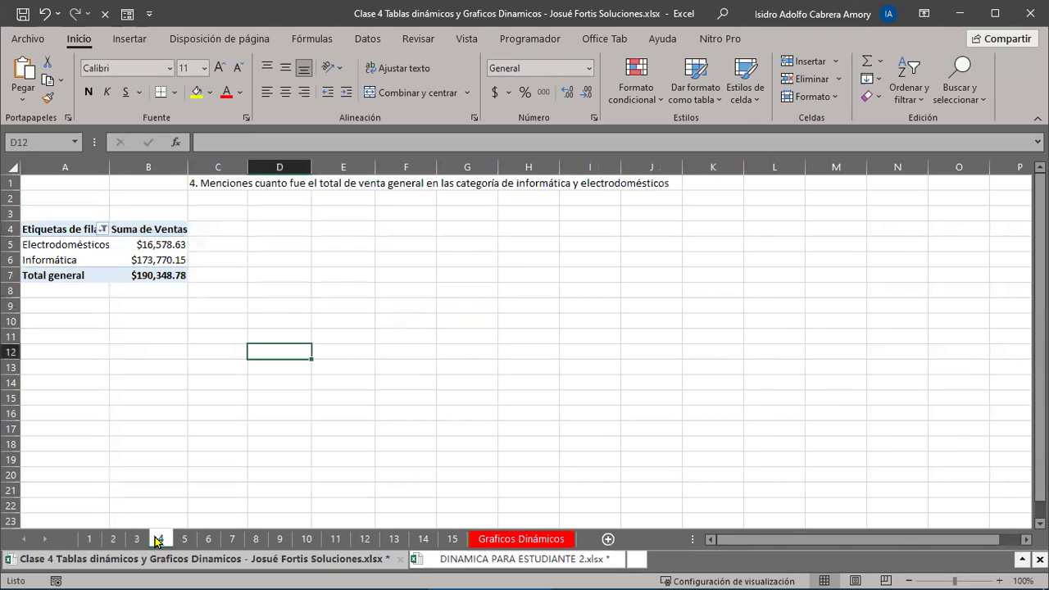
{"action": "left_click", "coordinate": [184, 541]}
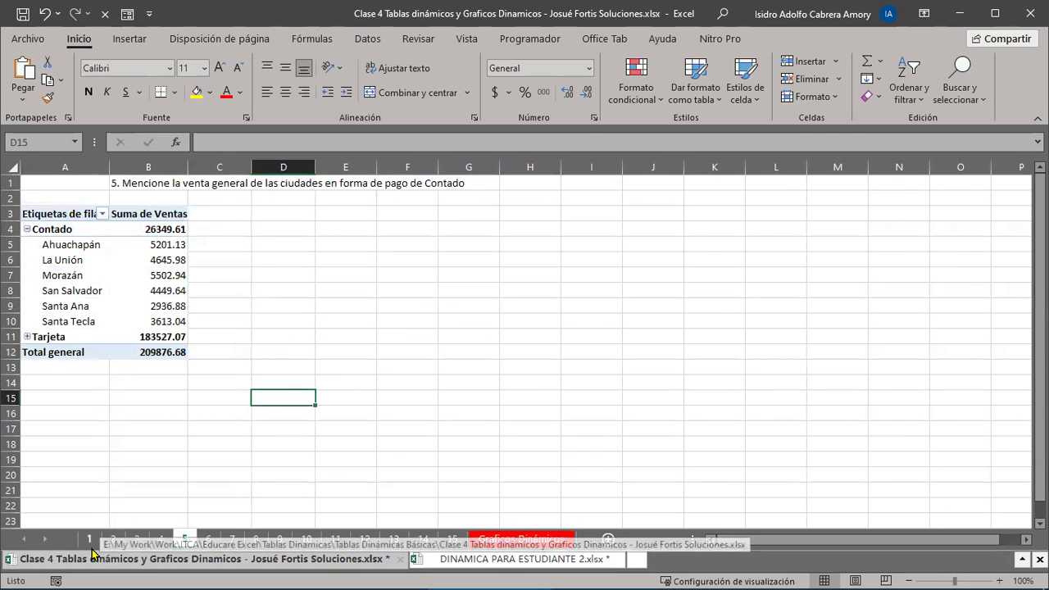
{"action": "left_click", "coordinate": [89, 538]}
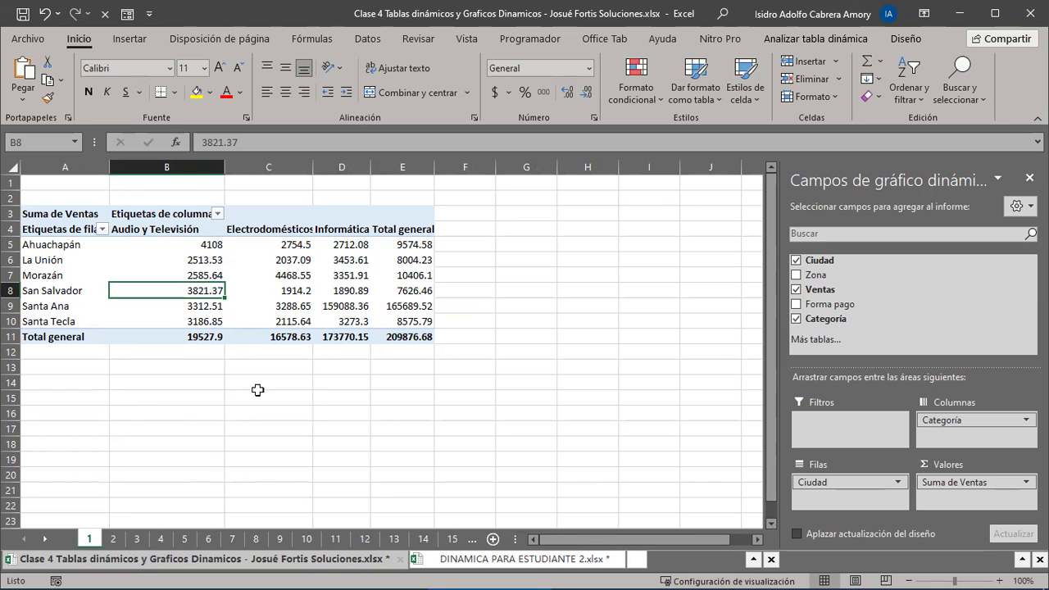
- Go back to the Graficos Dinámicos sheet and review the list of analysis questions in G6:G22
{"action": "left_click", "coordinate": [44, 540]}
{"action": "left_click", "coordinate": [44, 540]}
{"action": "left_click", "coordinate": [44, 540]}
{"action": "left_click", "coordinate": [44, 540]}
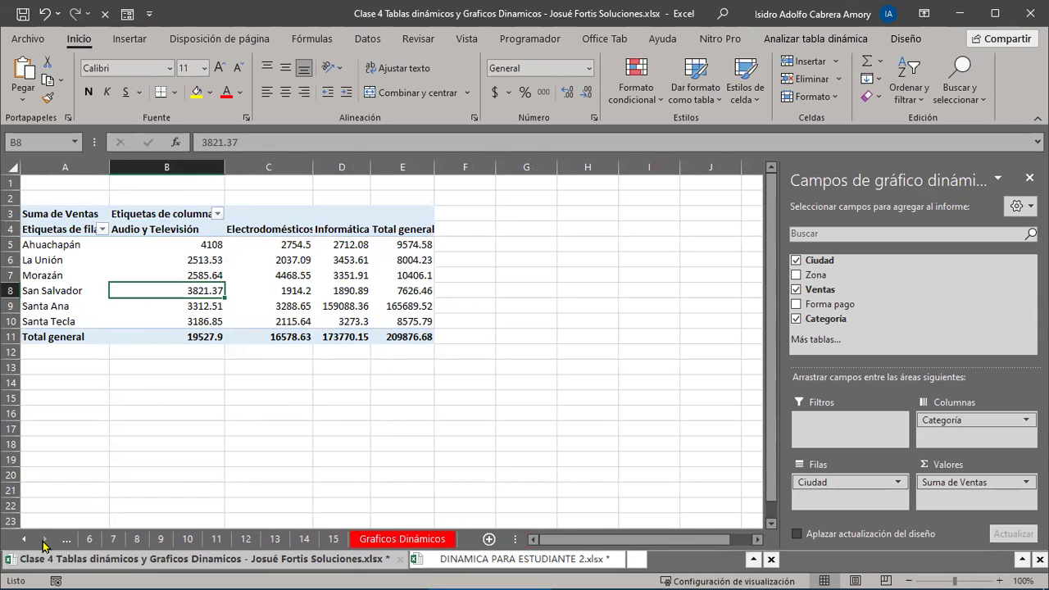
{"action": "left_click", "coordinate": [402, 539]}
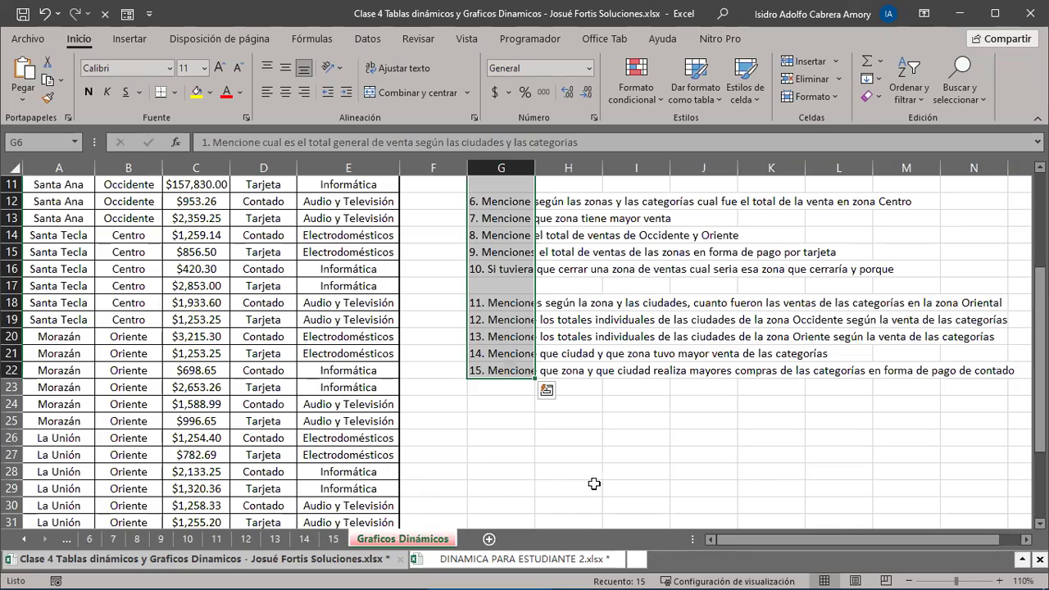
{"action": "scroll", "coordinate": [598, 485], "scroll_direction": "up", "scroll_amount": 3}
{"action": "scroll", "coordinate": [596, 485], "scroll_direction": "up", "scroll_amount": 1}
{"action": "left_click", "coordinate": [492, 271]}
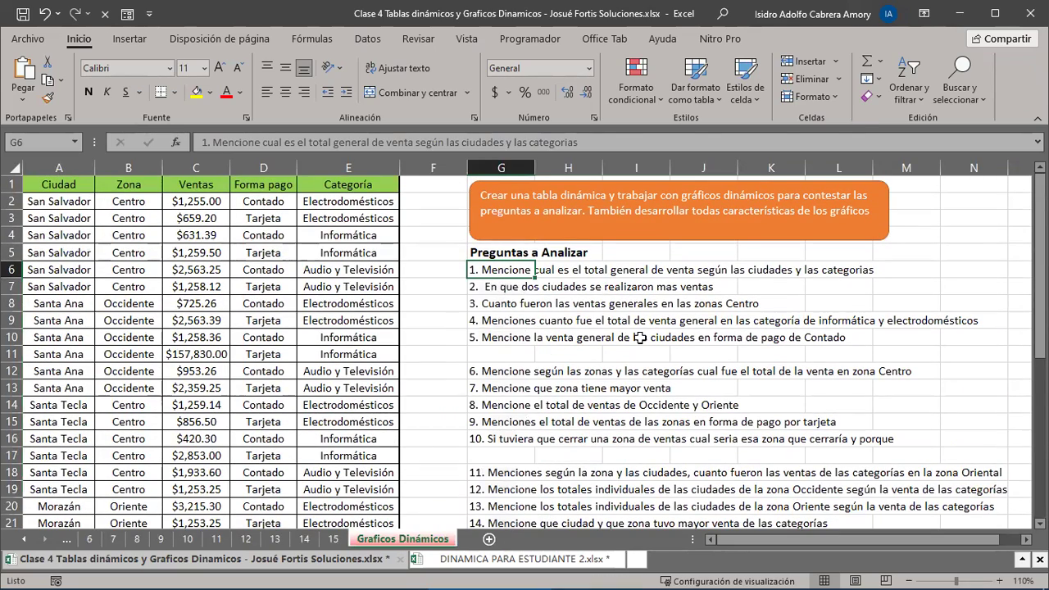
{"action": "left_click_drag", "start_coordinate": [516, 271], "coordinate": [499, 369]}
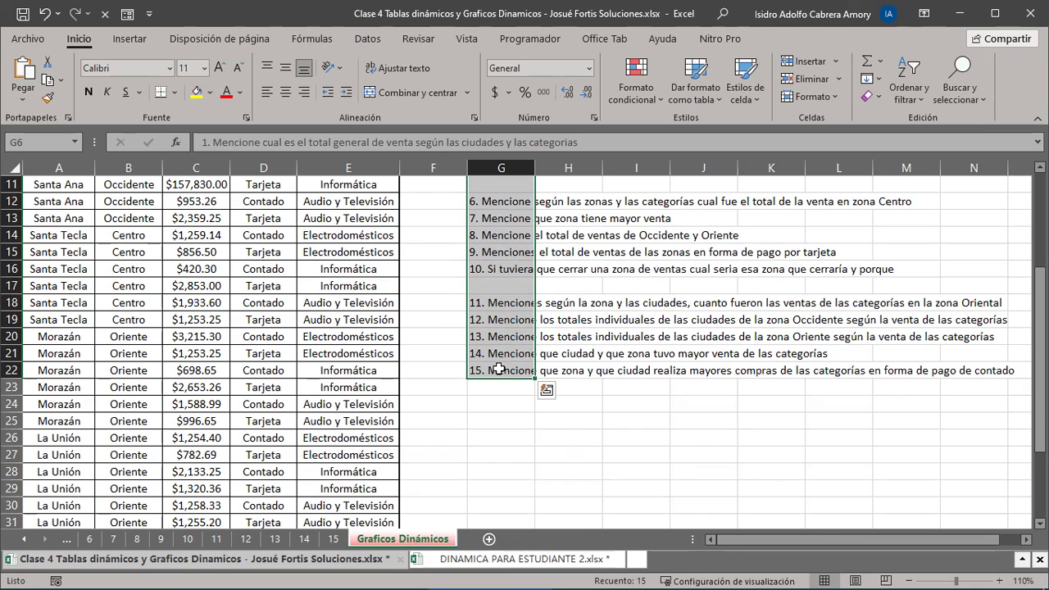
{"action": "scroll", "coordinate": [499, 370], "scroll_direction": "up", "scroll_amount": 4}
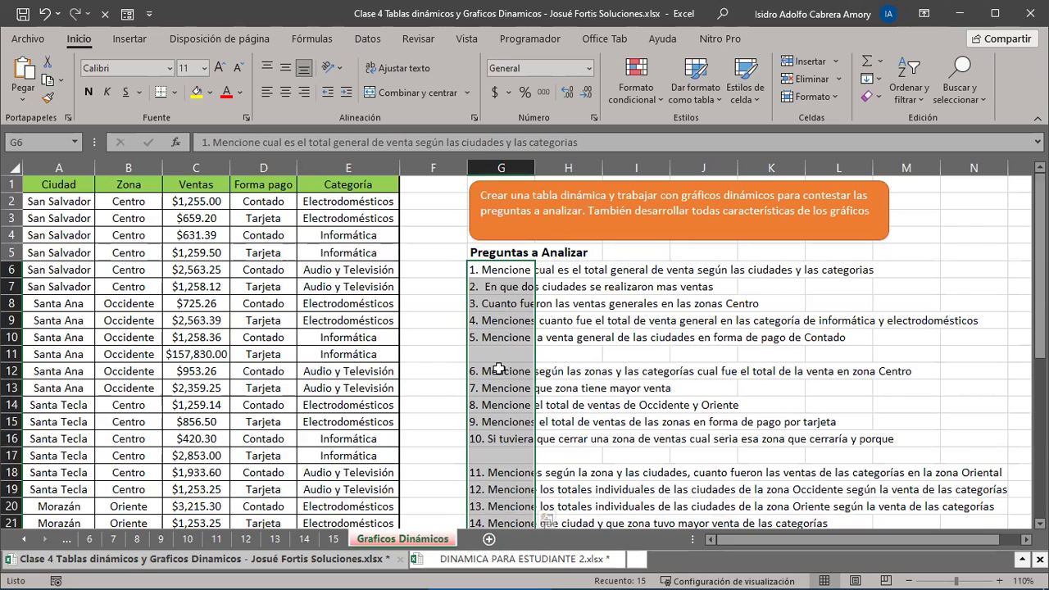
- Select question 1 in cell G6 and check the pivot table on sheet 1 that answers it
{"action": "left_click", "coordinate": [476, 273]}
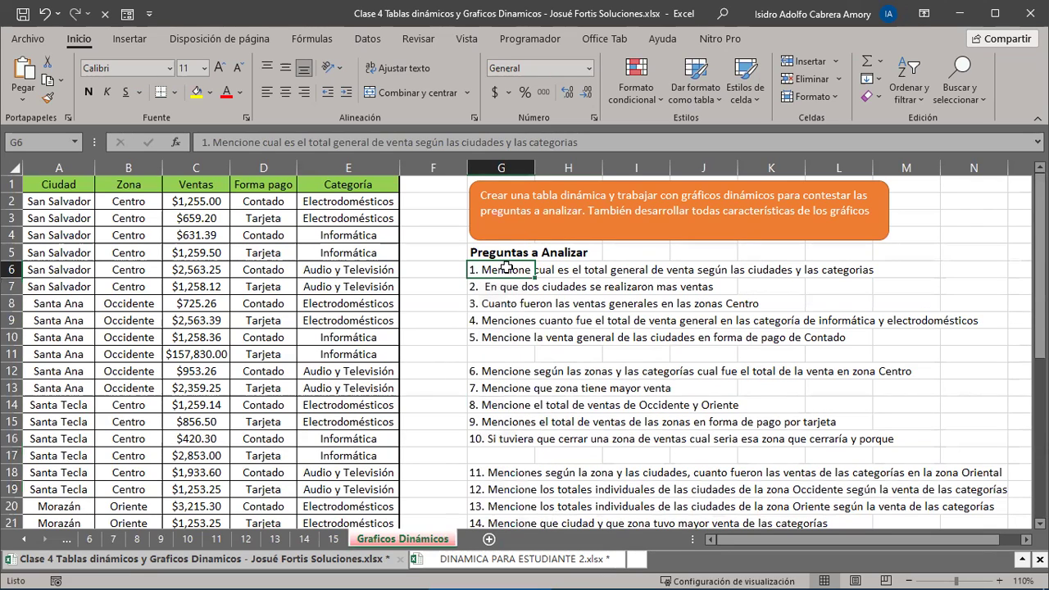
{"action": "left_click", "coordinate": [25, 538]}
{"action": "left_click", "coordinate": [25, 538]}
{"action": "left_click", "coordinate": [25, 539]}
{"action": "left_click", "coordinate": [25, 539]}
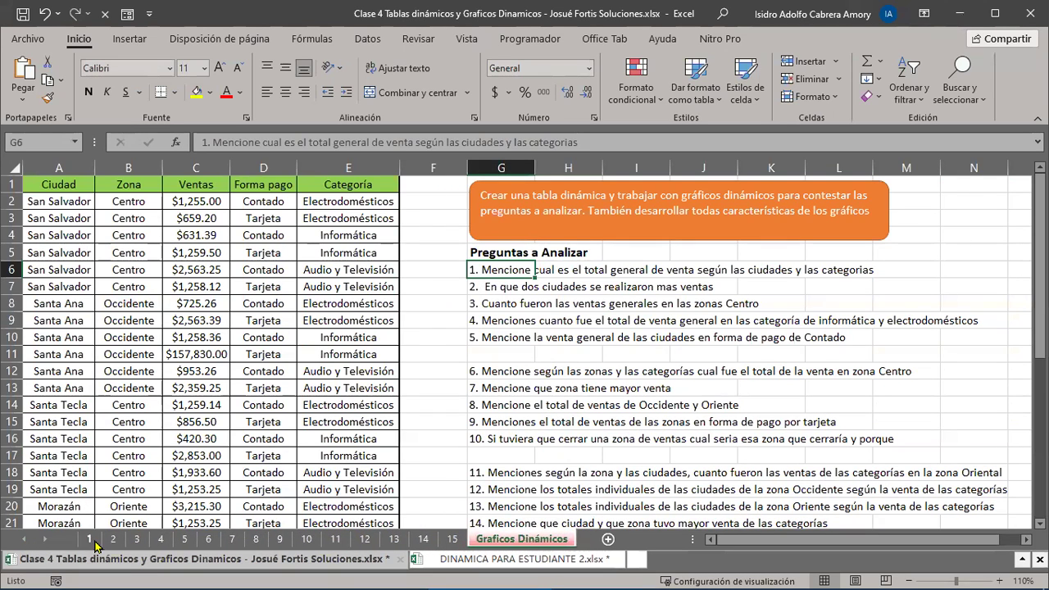
{"action": "left_click", "coordinate": [94, 540]}
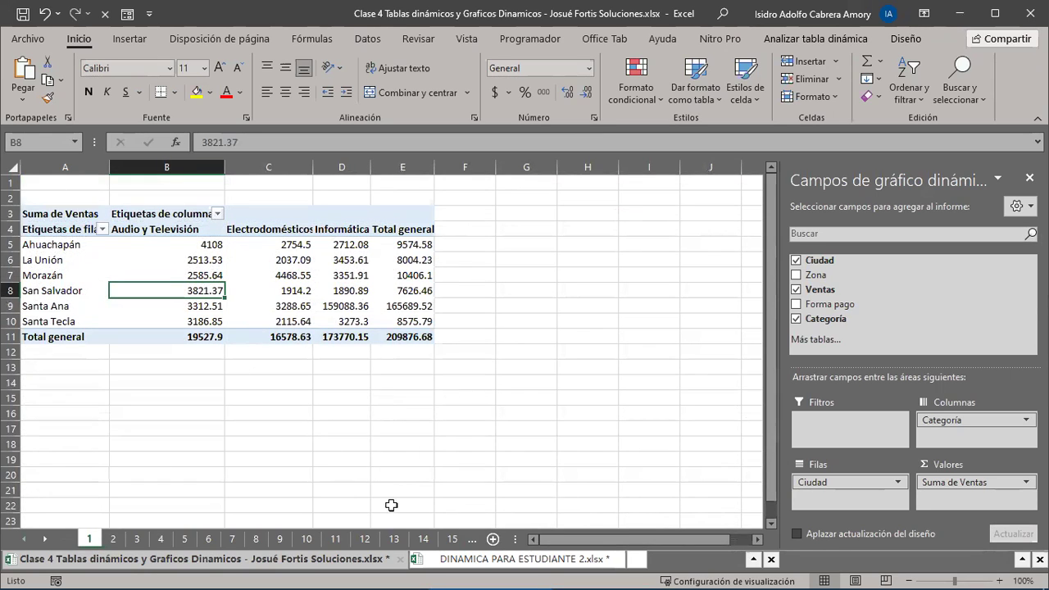
- Copy question 1 from G6 of the Graficos Dinámicos sheet into cell A1 of sheet 1, above its pivot table
{"action": "left_click", "coordinate": [46, 539]}
{"action": "left_click", "coordinate": [403, 538]}
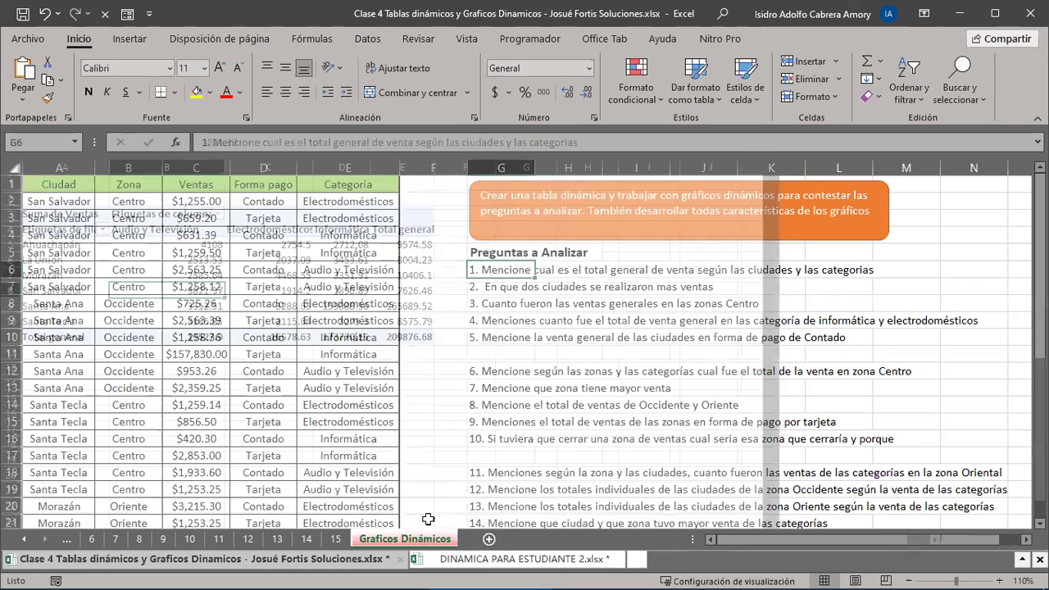
{"action": "key", "text": "ctrl+c"}
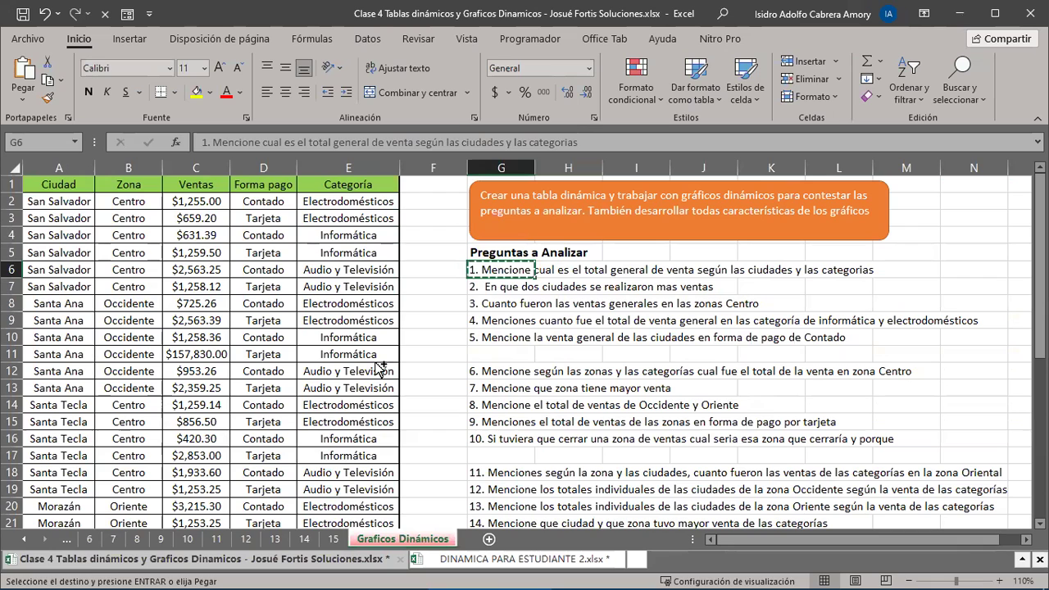
{"action": "left_click", "coordinate": [23, 539]}
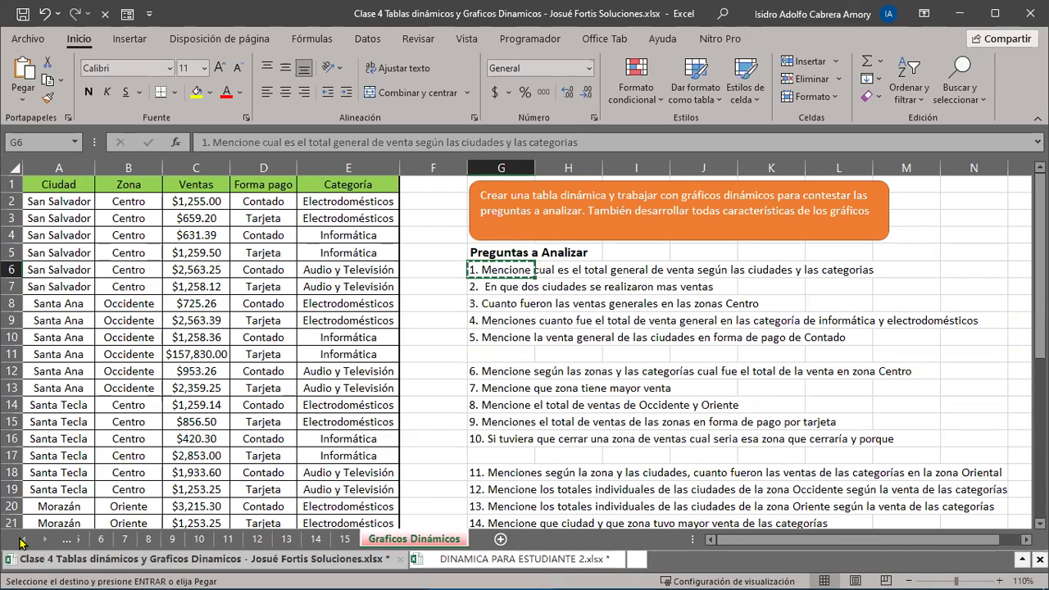
{"action": "left_click", "coordinate": [89, 539]}
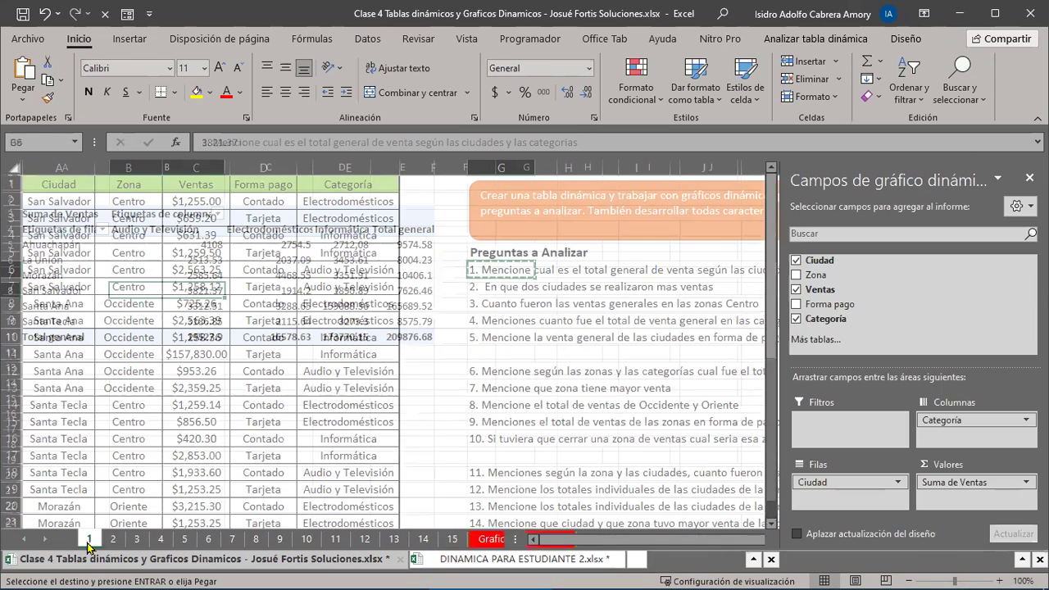
{"action": "left_click", "coordinate": [69, 187]}
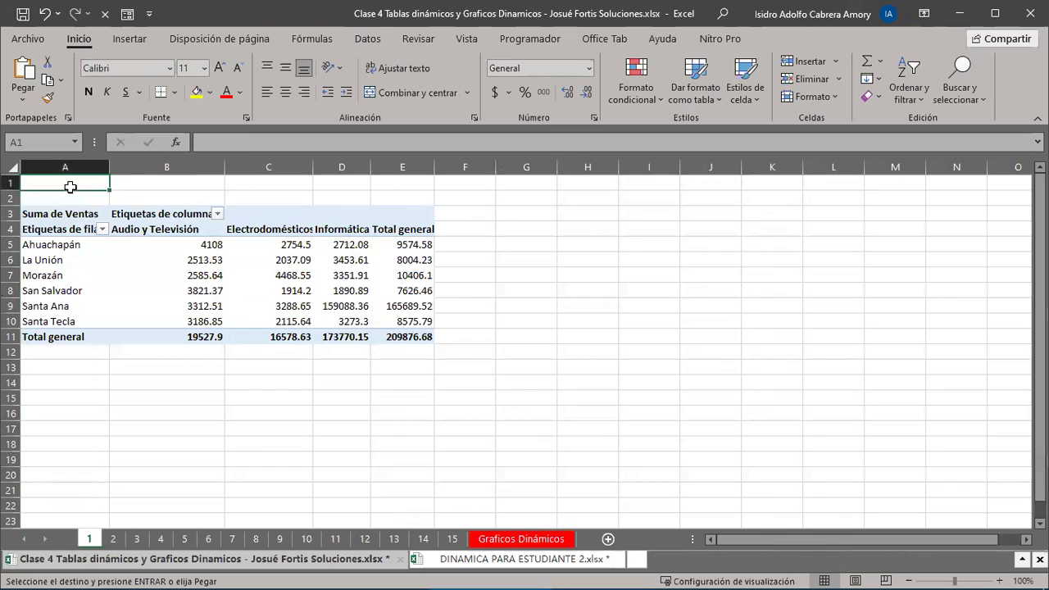
{"action": "key", "text": "ctrl+v"}
{"action": "left_click", "coordinate": [306, 414]}
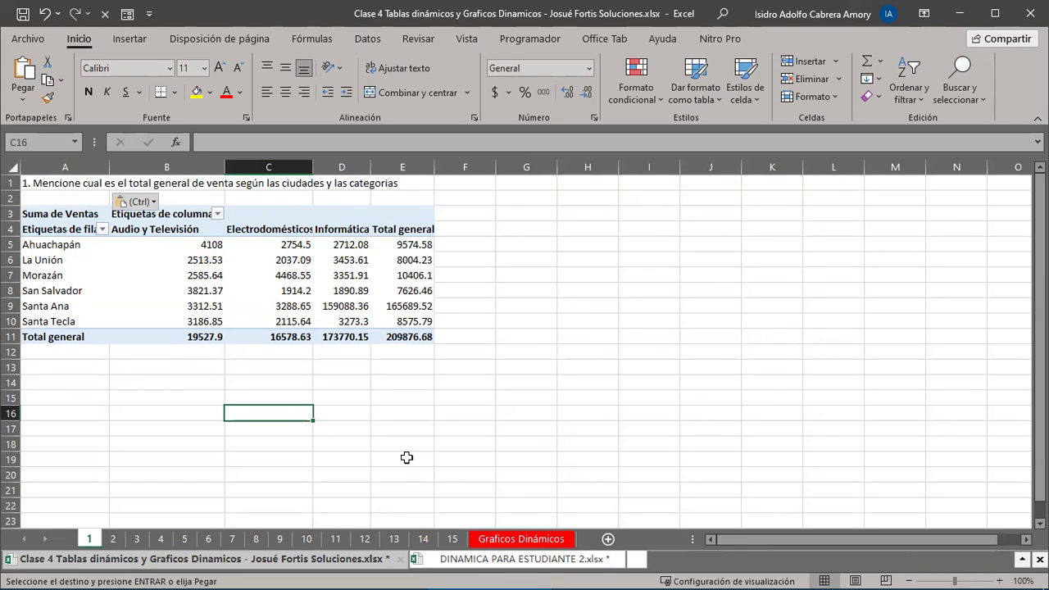
- Return to the Graficos Dinámicos sheet and select question 1 across G6:L6 to read it closely
{"action": "left_click", "coordinate": [526, 540]}
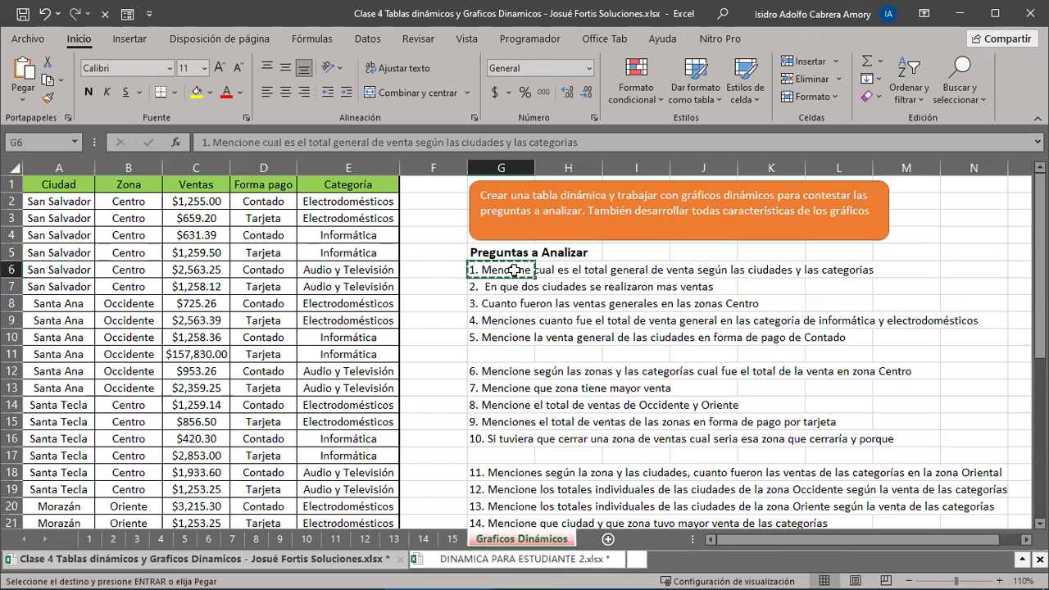
{"action": "left_click_drag", "start_coordinate": [514, 271], "coordinate": [874, 272]}
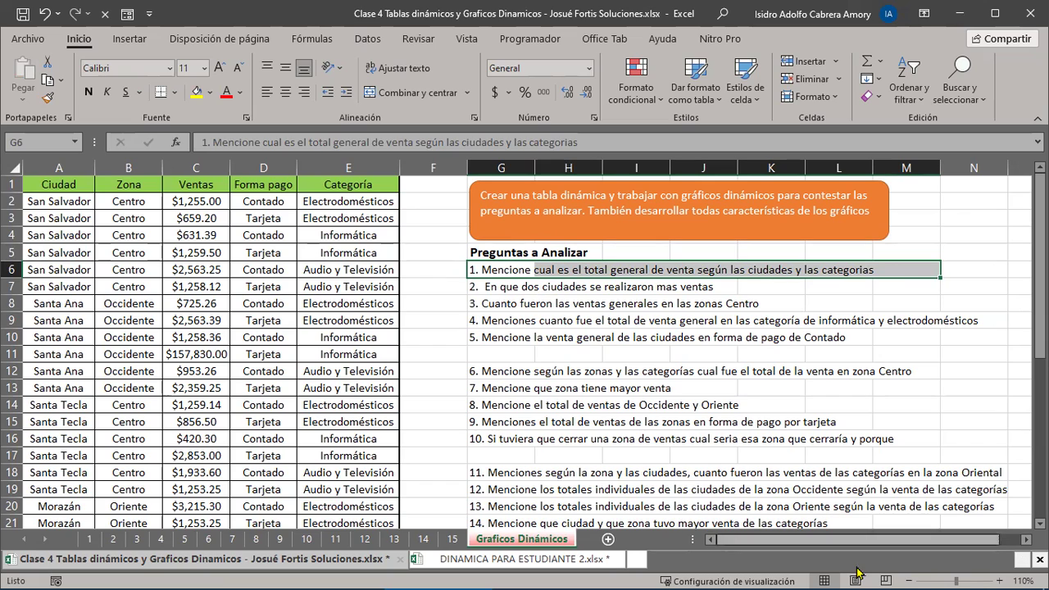
{"action": "mouse_move", "coordinate": [996, 572]}
{"action": "scroll", "coordinate": [998, 573], "scroll_direction": "up", "scroll_amount": 2}
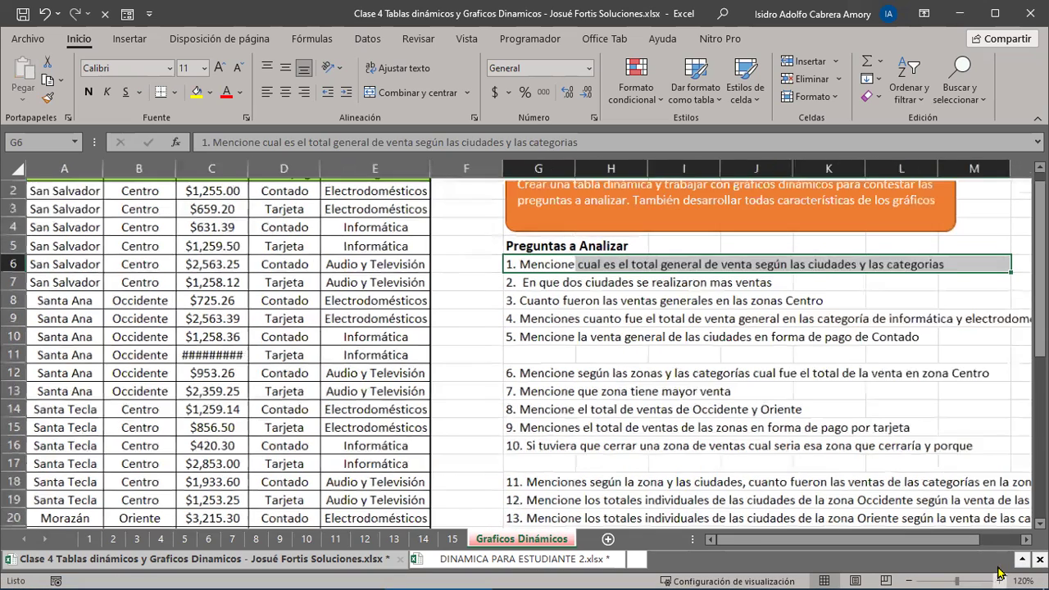
{"action": "left_click_drag", "start_coordinate": [529, 251], "coordinate": [916, 252]}
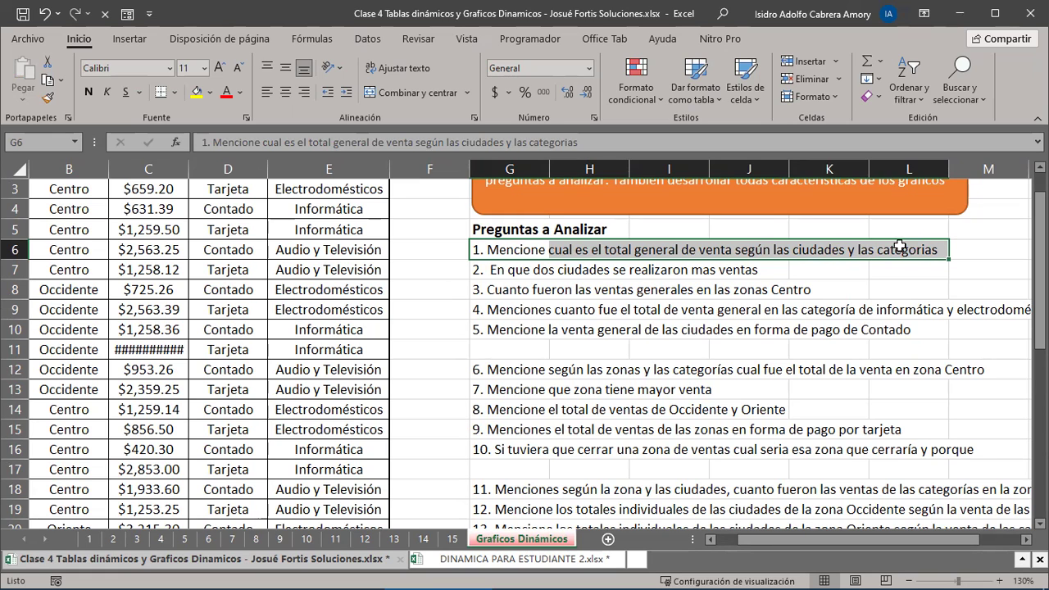
- Check the city sales pivot table on sheet 2, and switch to the DINAMICA PARA ESTUDIANTE 2 workbook
{"action": "left_click", "coordinate": [115, 539]}
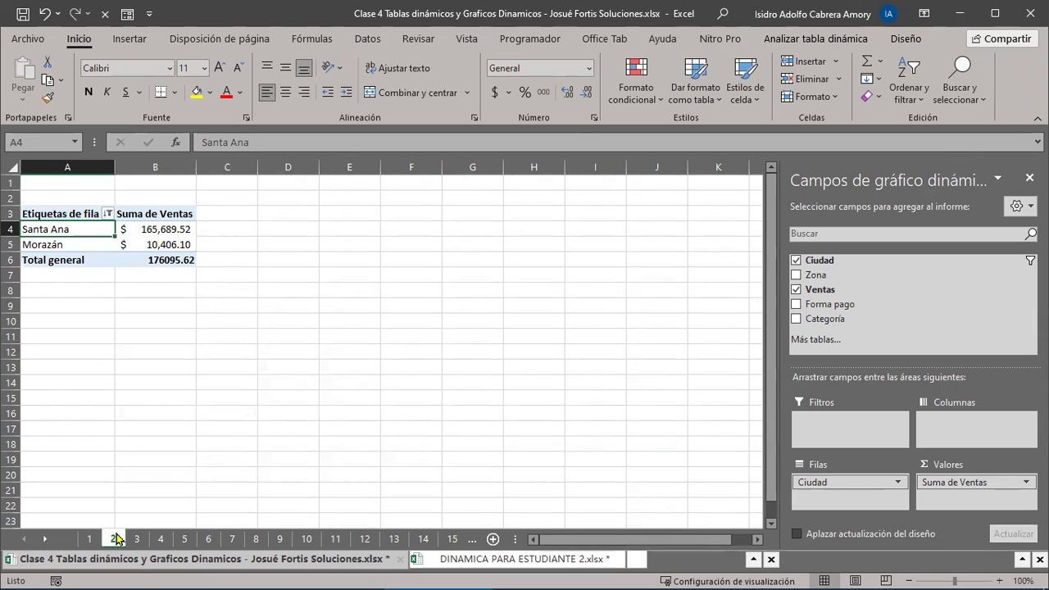
{"action": "left_click", "coordinate": [562, 559]}
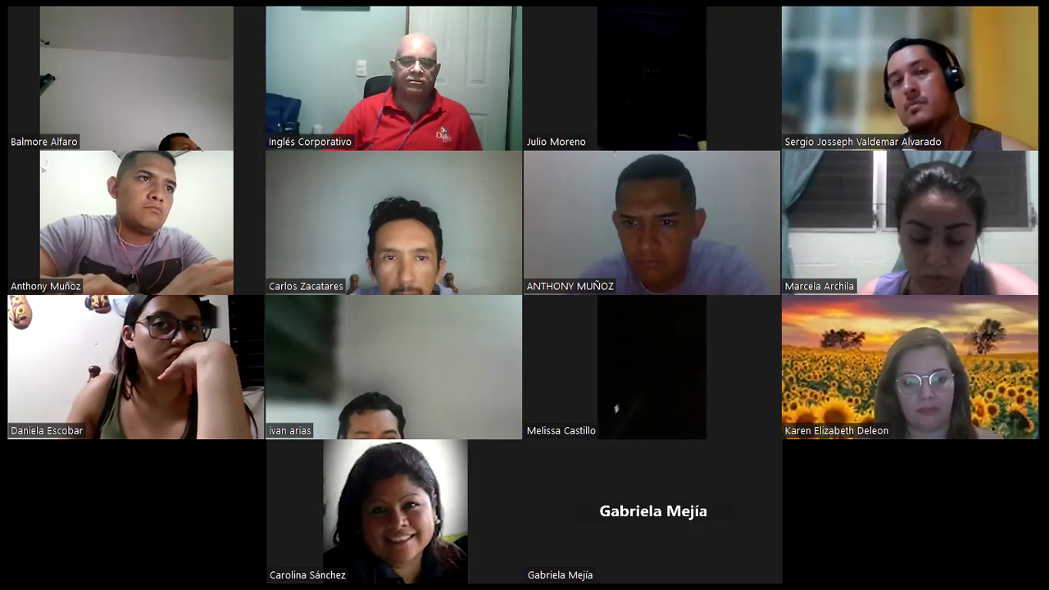